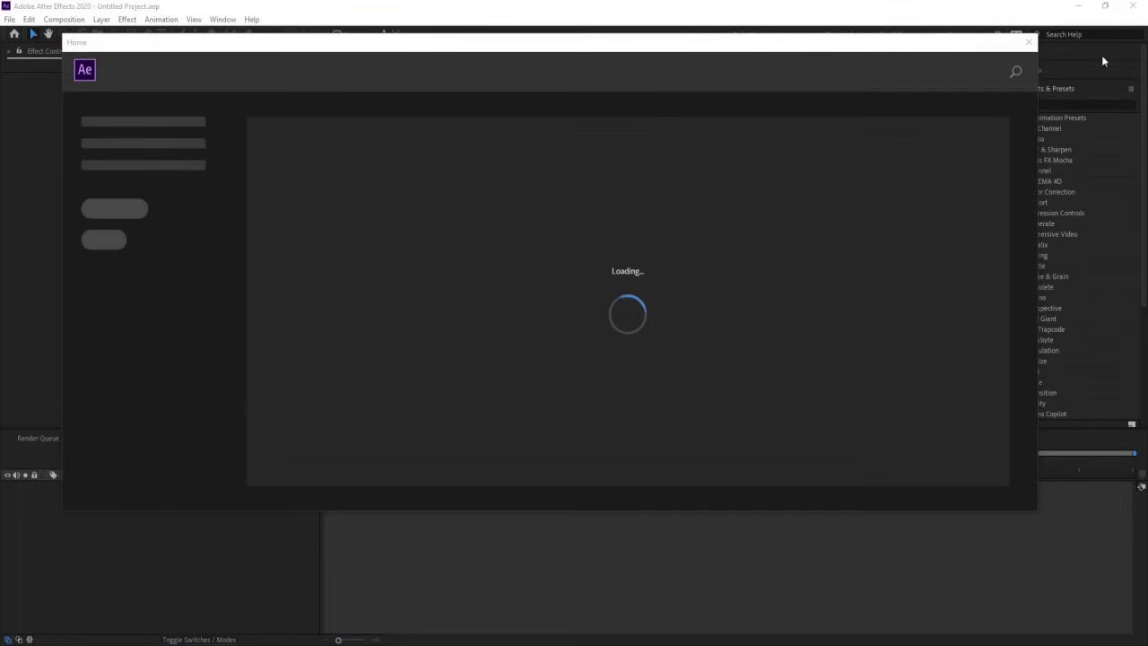
# Create a 1920 × 1080 px composition named Main Animation and show the title/action safe guides
pyautogui.click(1028, 43)
pyautogui.click(515, 279)
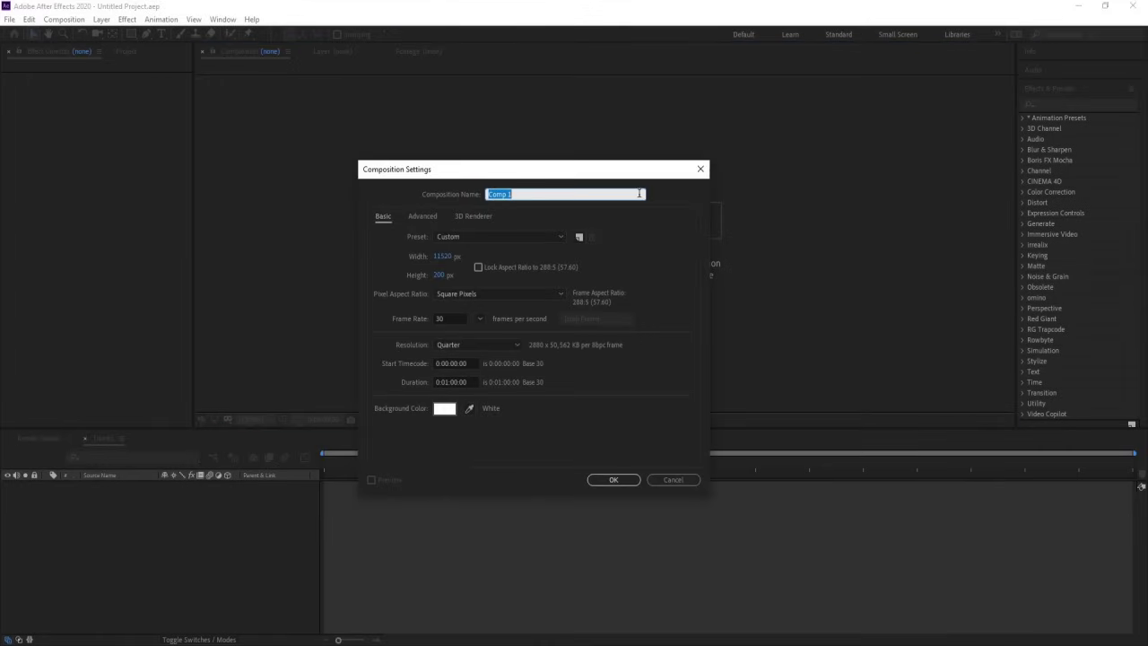
pyautogui.write('Main Animation')
pyautogui.click(442, 256)
pyautogui.write('1920')
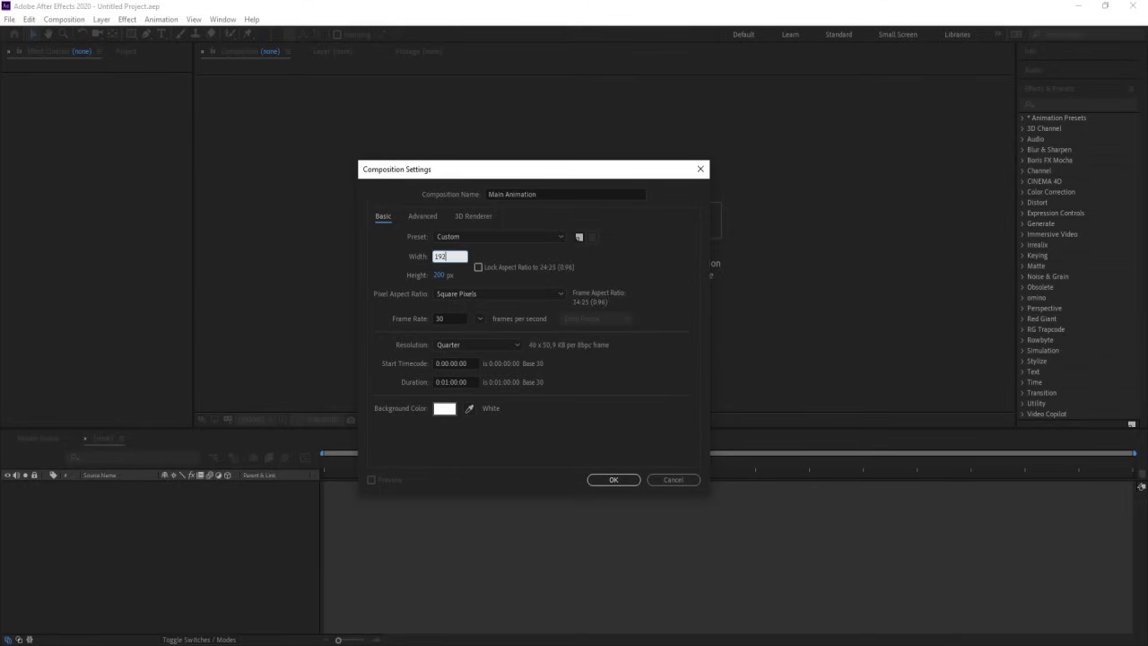
pyautogui.click(442, 275)
pyautogui.write('1080')
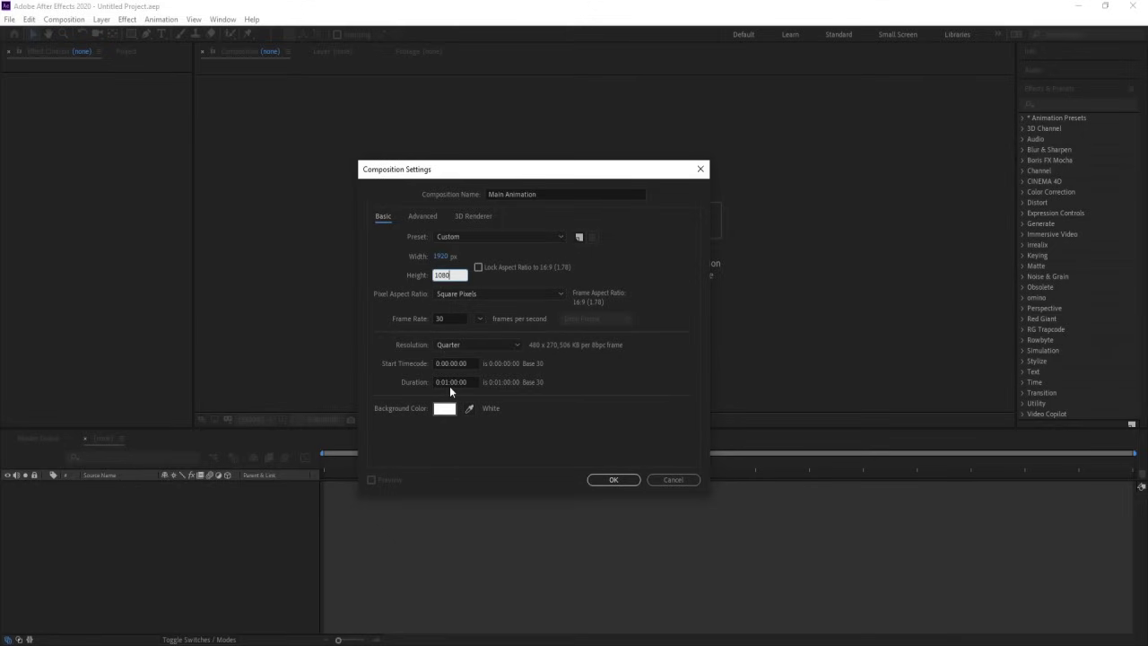
pyautogui.click(600, 481)
pyautogui.click(284, 419)
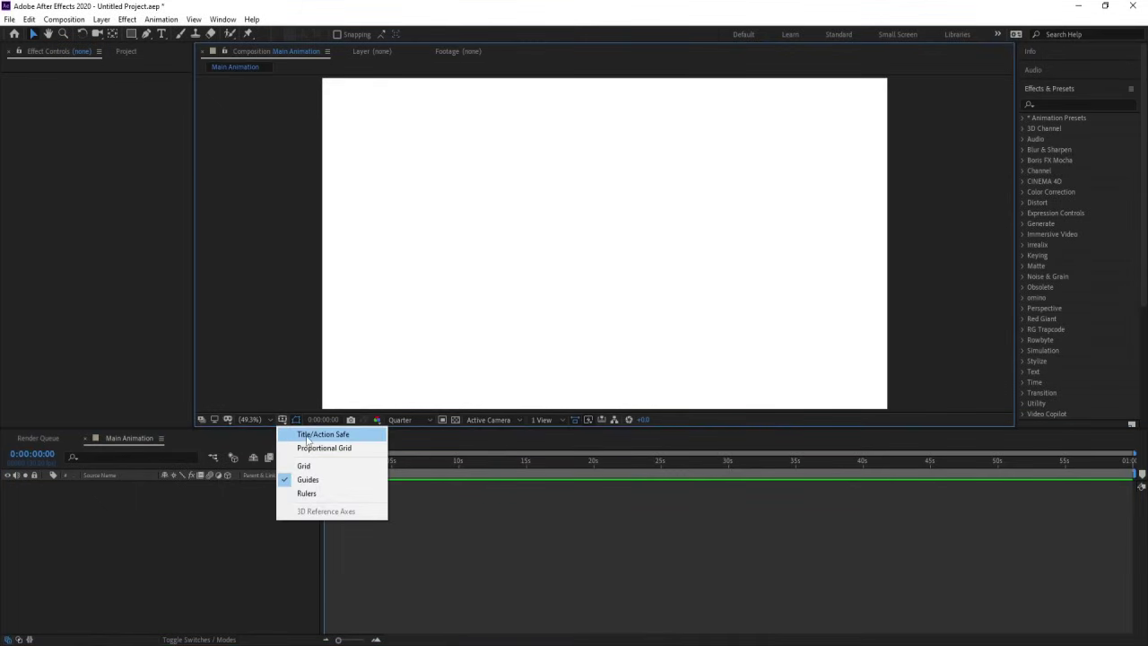
pyautogui.click(306, 434)
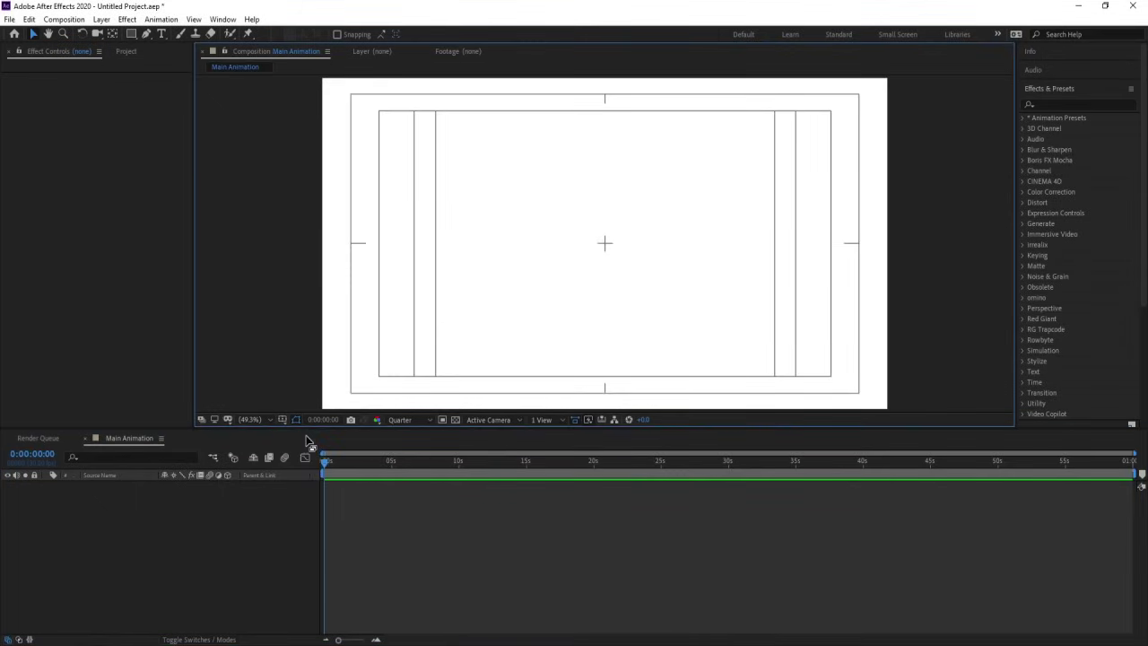
# Create a second composition named Strip, six times as wide (1920*6 px) and 1080 px high, at 30 fps
pyautogui.hotkey('ctrl', 'n')
pyautogui.write('Strip')
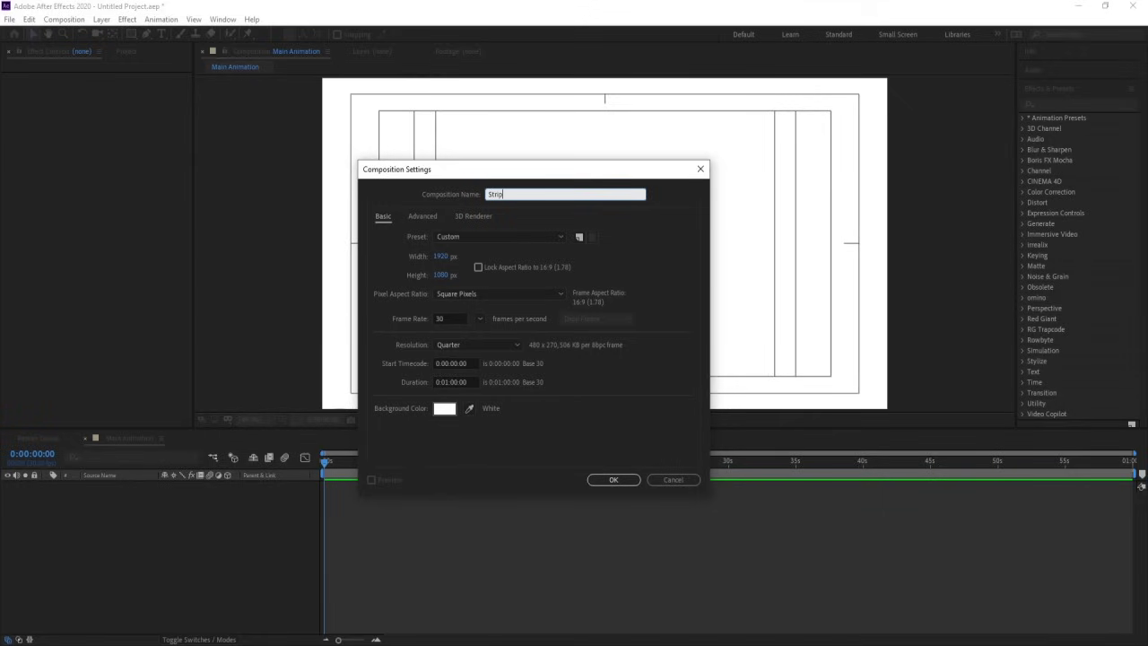
pyautogui.click(441, 256)
pyautogui.click(454, 256)
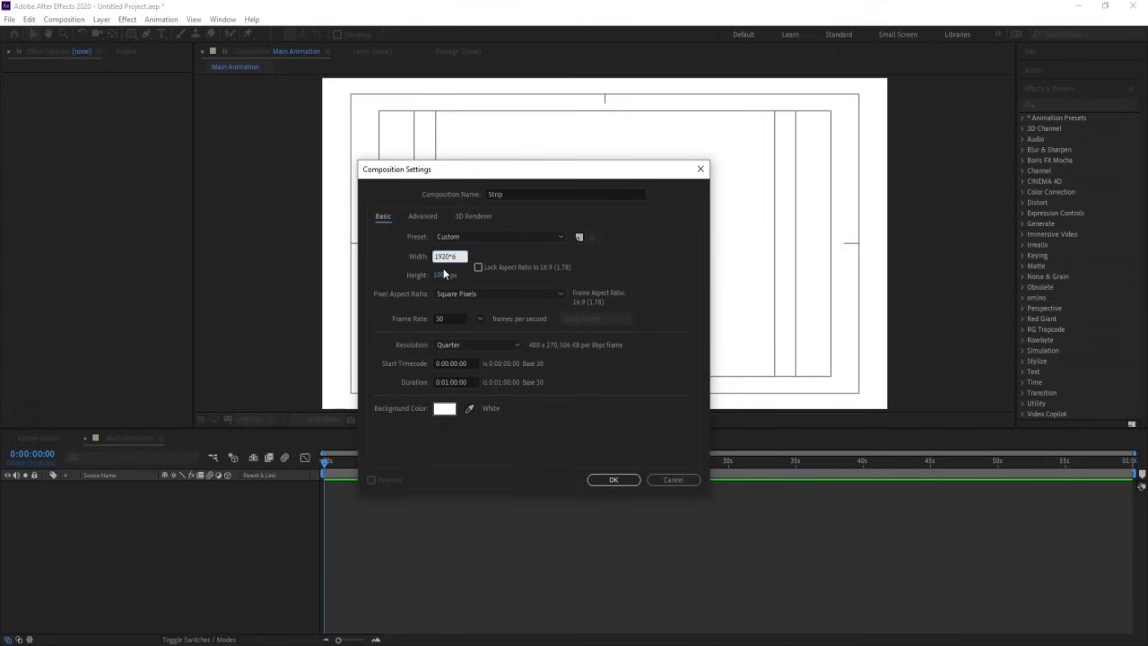
pyautogui.click(450, 319)
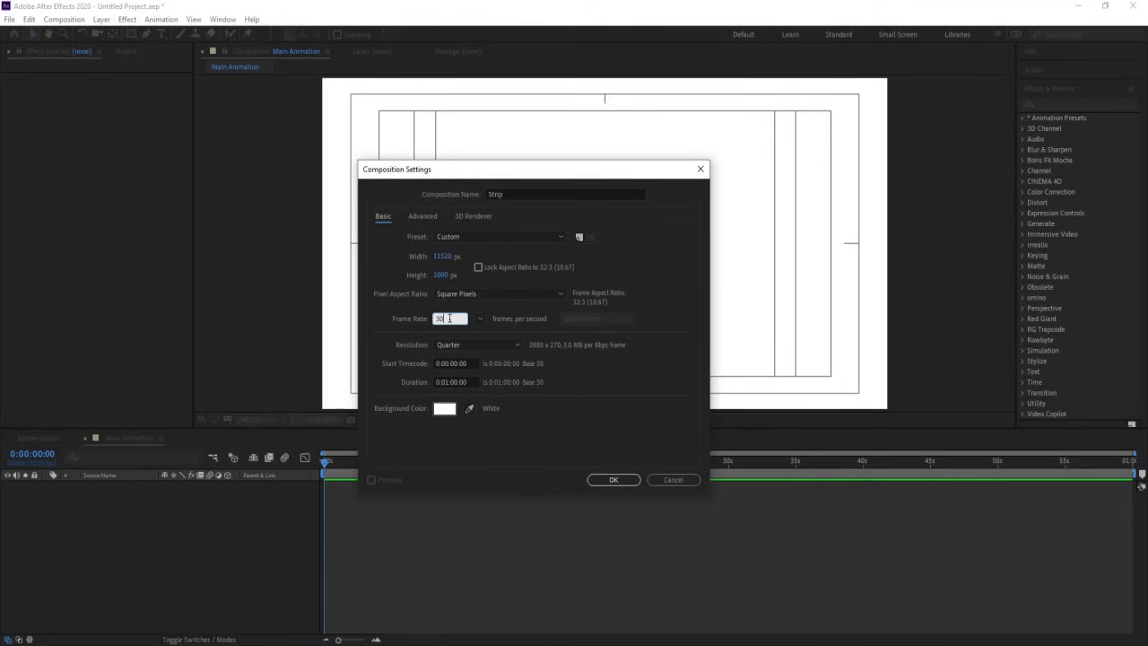
pyautogui.click(632, 484)
pyautogui.click(613, 479)
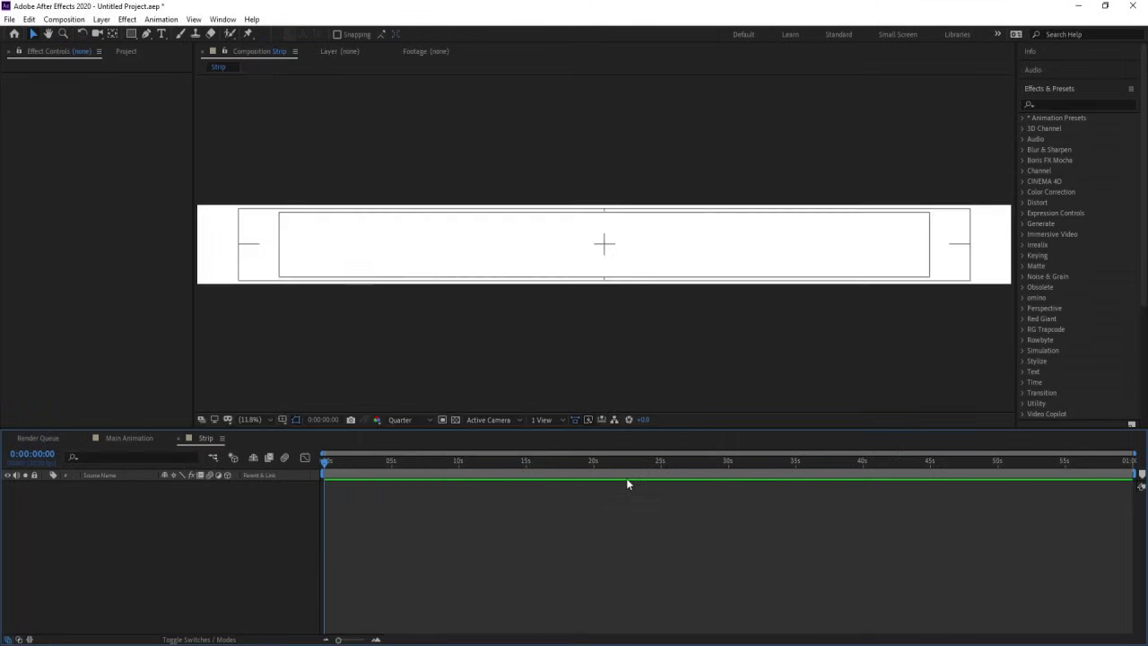
# Set the height of the Strip composition to 250 px
pyautogui.click(283, 419)
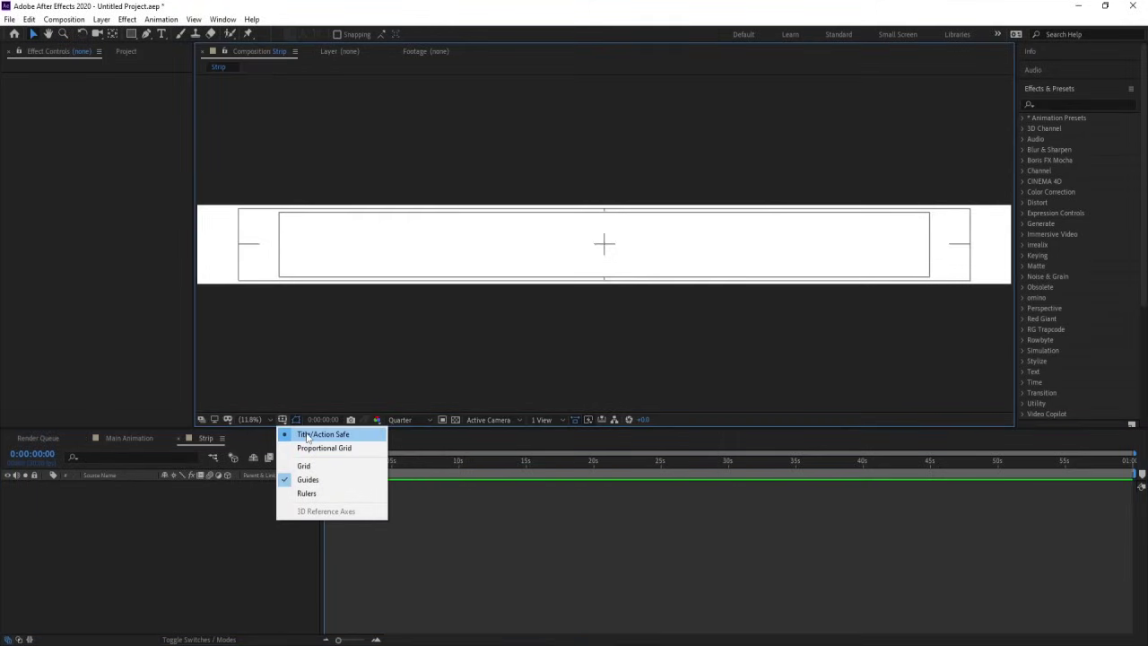
pyautogui.click(196, 505)
pyautogui.scroll(-1, 525, 307)
pyautogui.press('.')
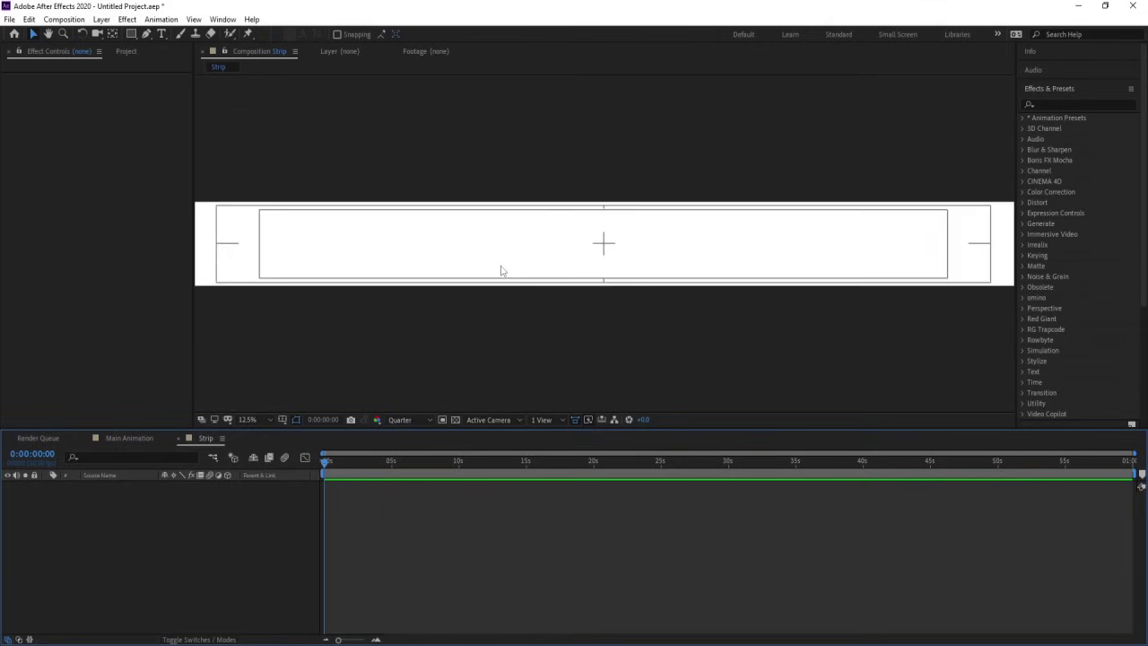
pyautogui.hotkey('ctrl', 'k')
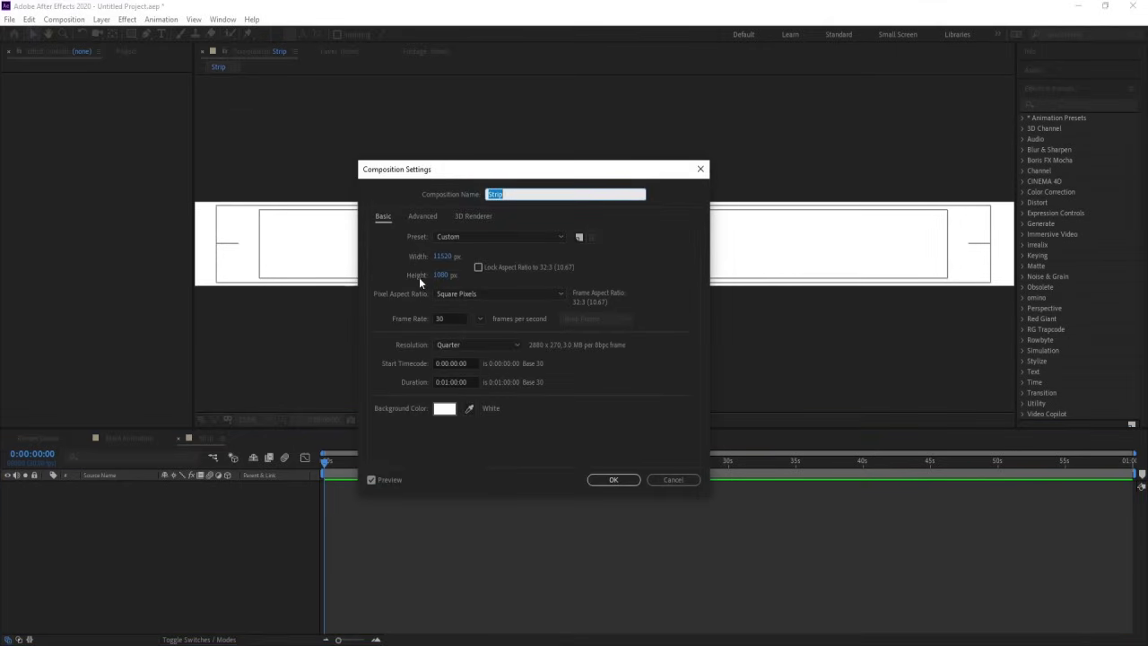
pyautogui.click(442, 274)
pyautogui.write('250')
pyautogui.press('Return')
pyautogui.press('Return')
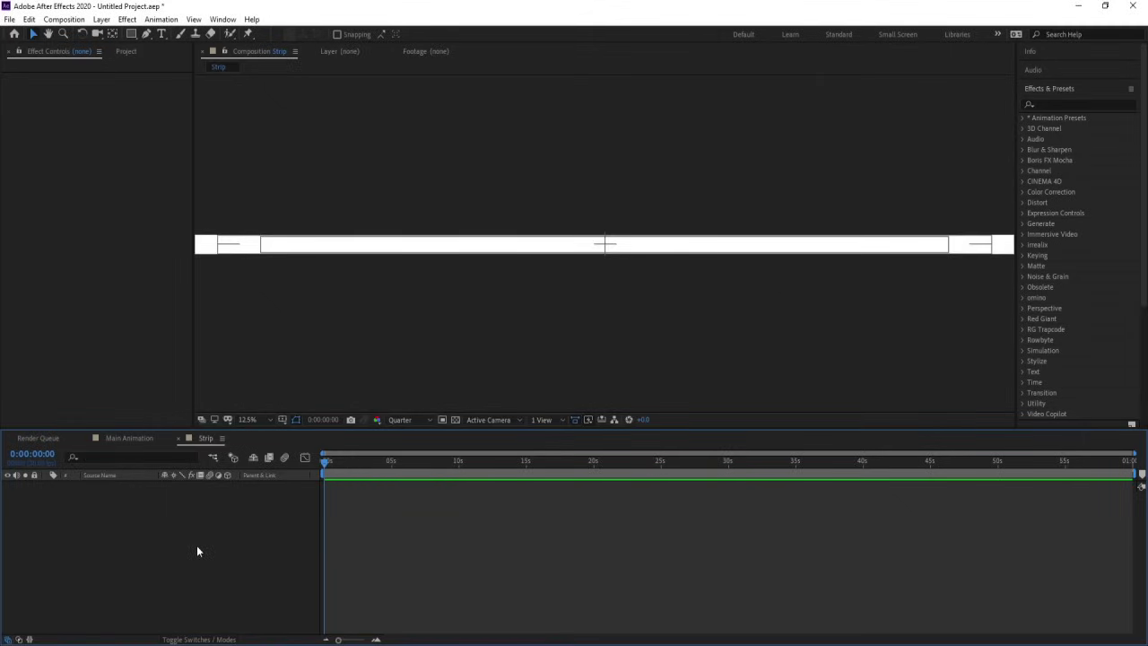
# Add a black solid filling the Strip composition and lock its layer
pyautogui.hotkey('ctrl', 'y')
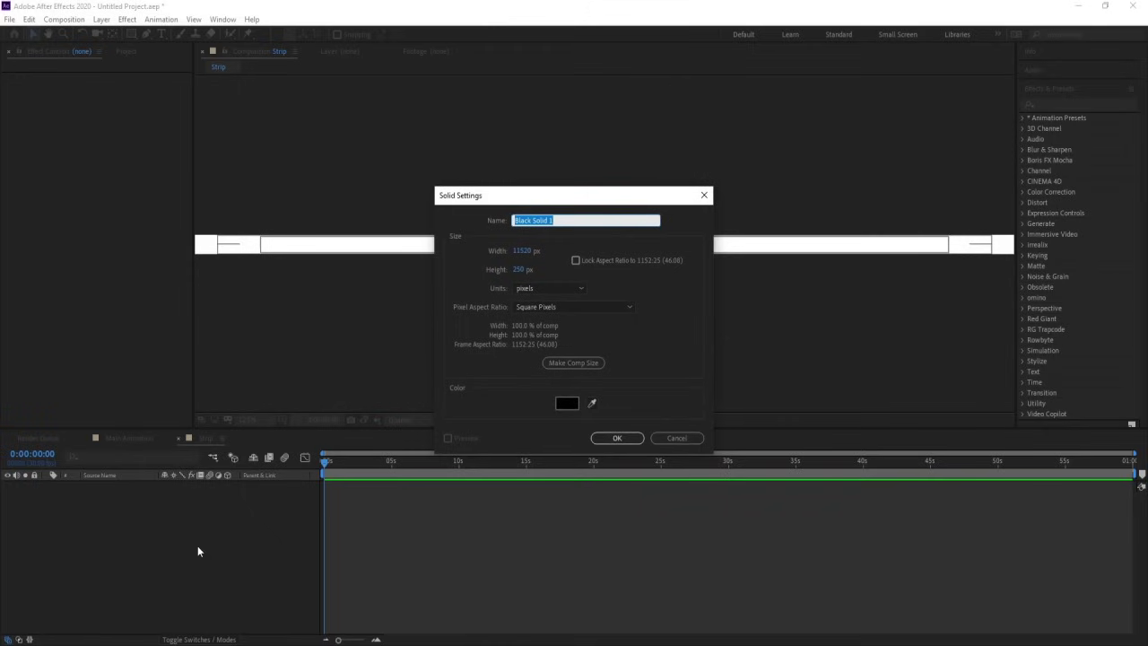
pyautogui.press('Return')
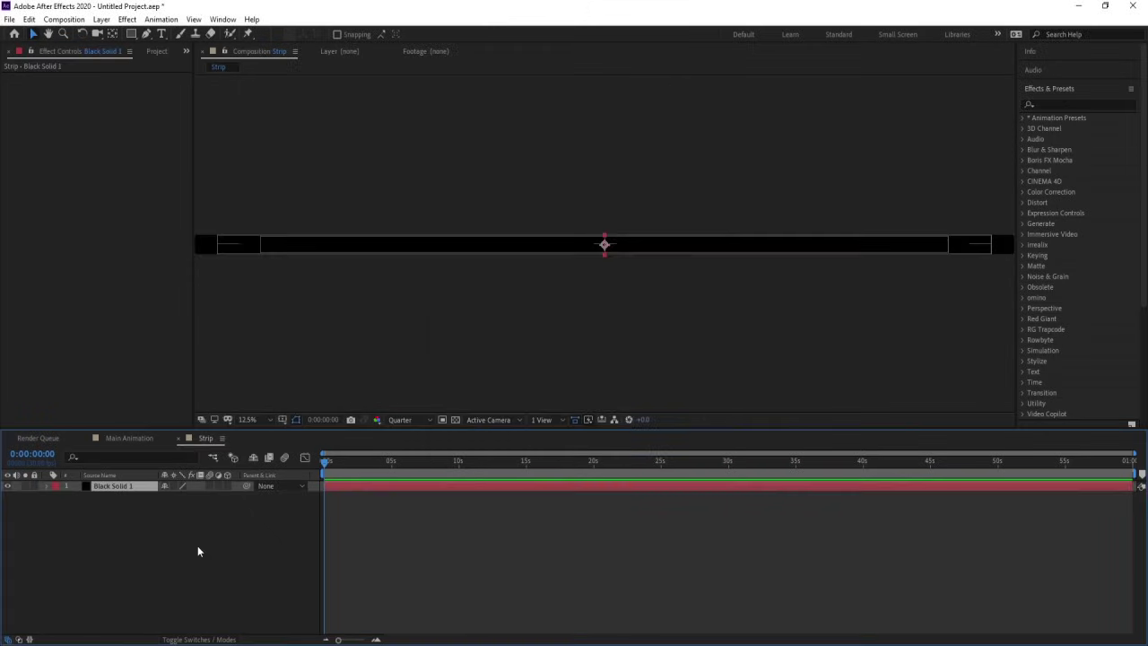
pyautogui.click(40, 495)
# Add a white text layer reading "- MOTION GRAPHICS -" over the black strip
pyautogui.click(162, 34)
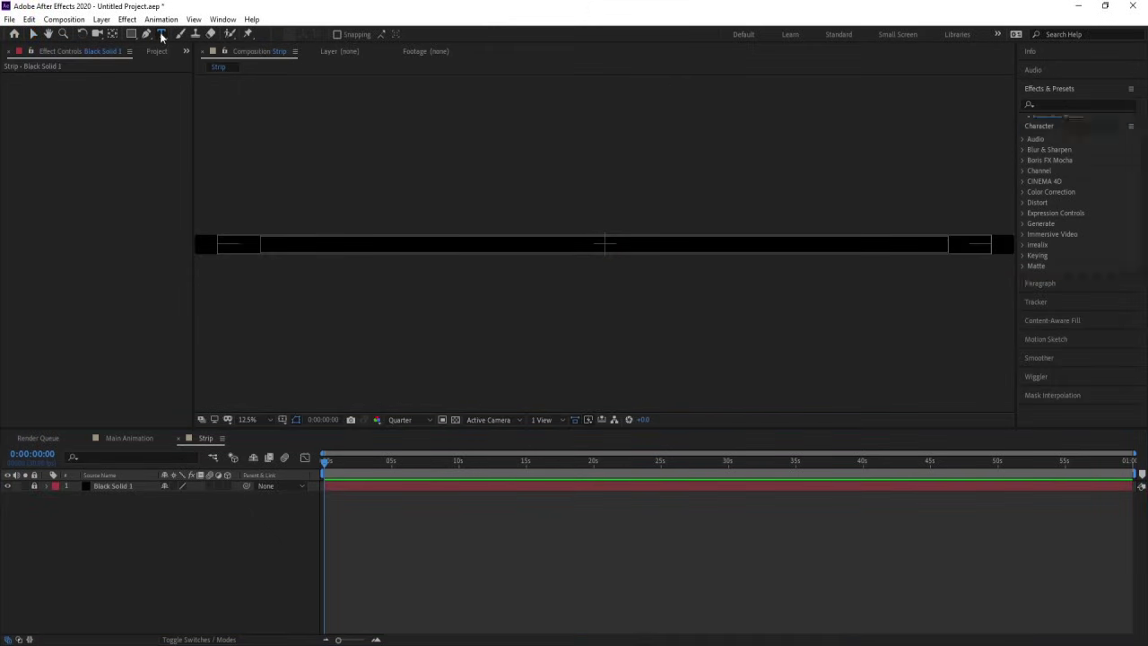
pyautogui.click(393, 246)
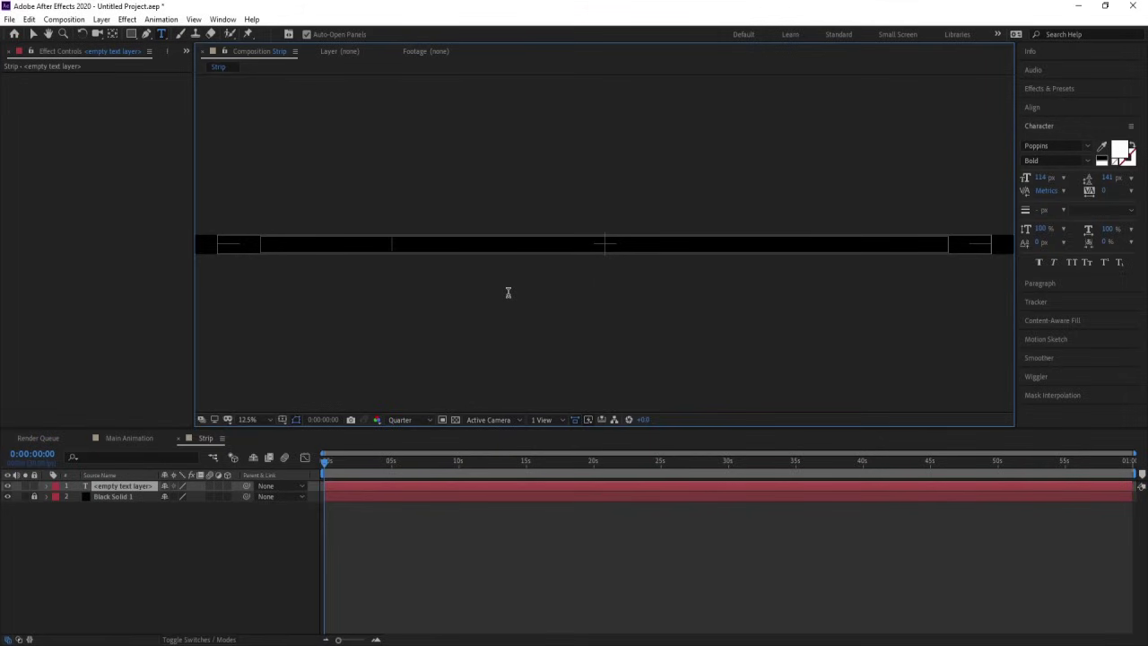
pyautogui.write('-')
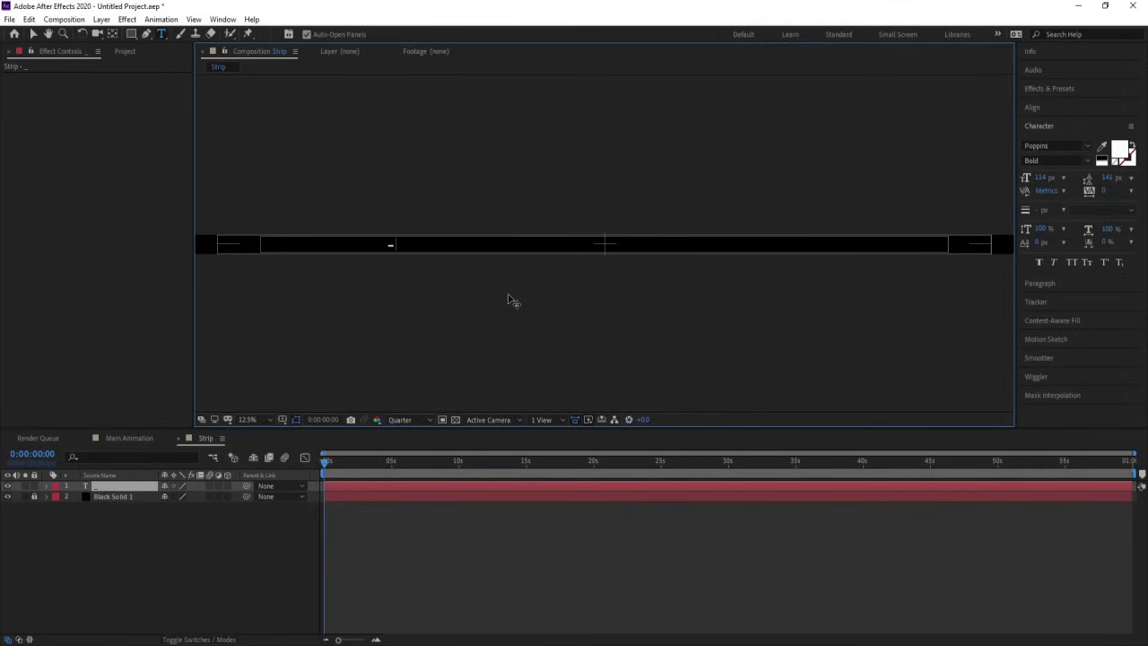
pyautogui.press('BackSpace')
pyautogui.write('0')
pyautogui.press('Num_Lock')
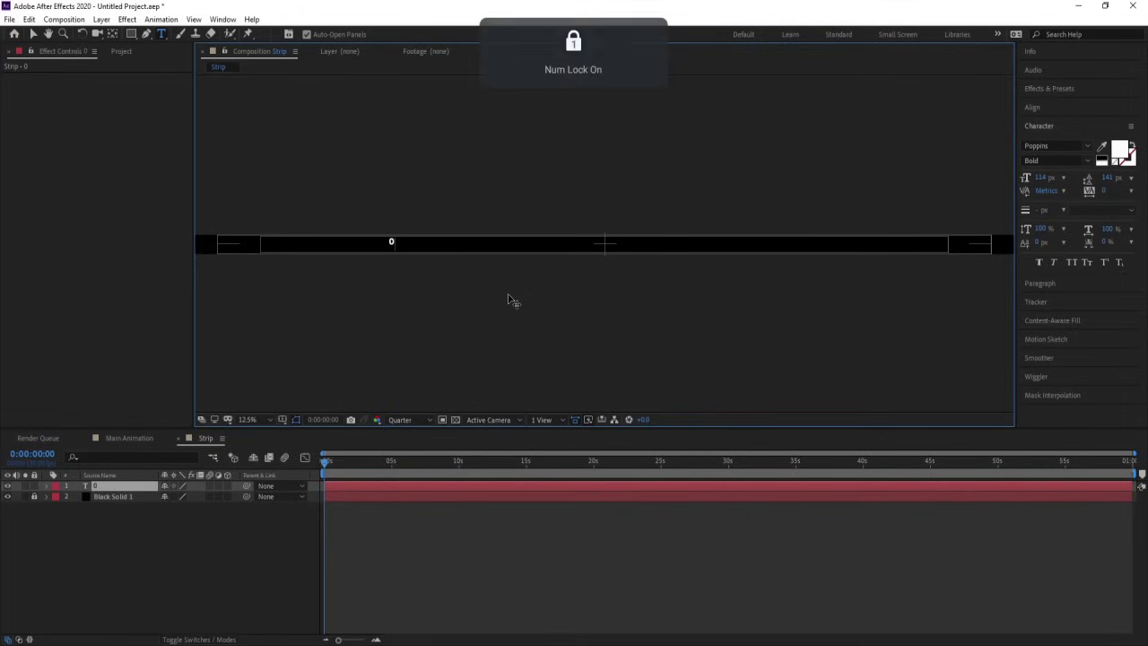
pyautogui.press('BackSpace')
pyautogui.write('-')
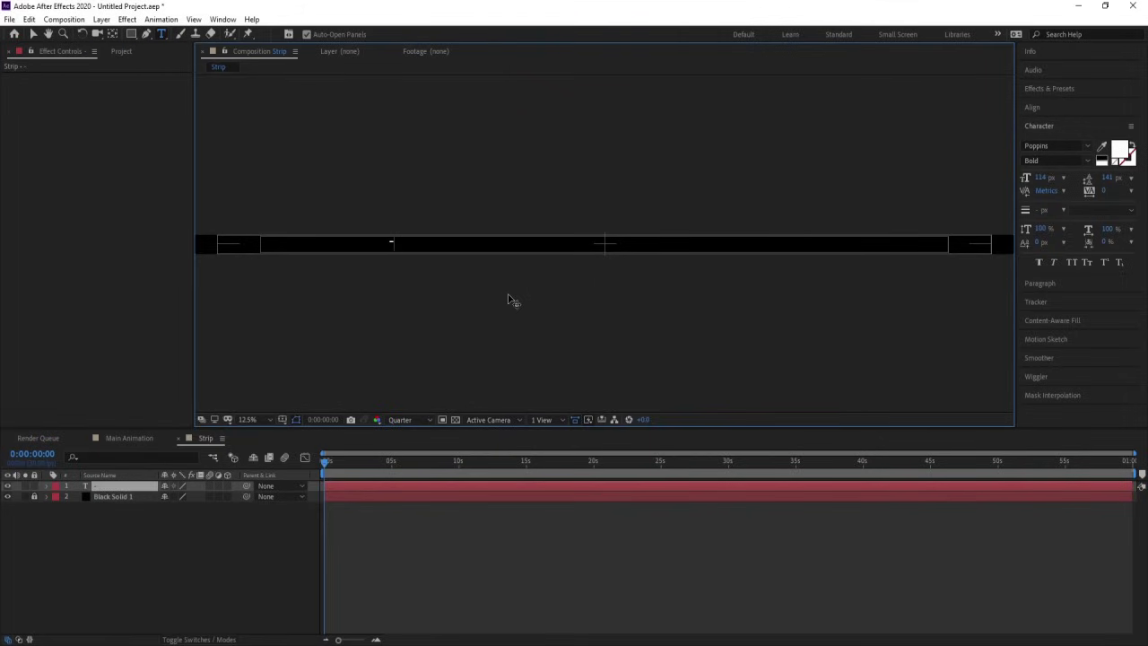
pyautogui.write(' MOTION GRAPHIC')
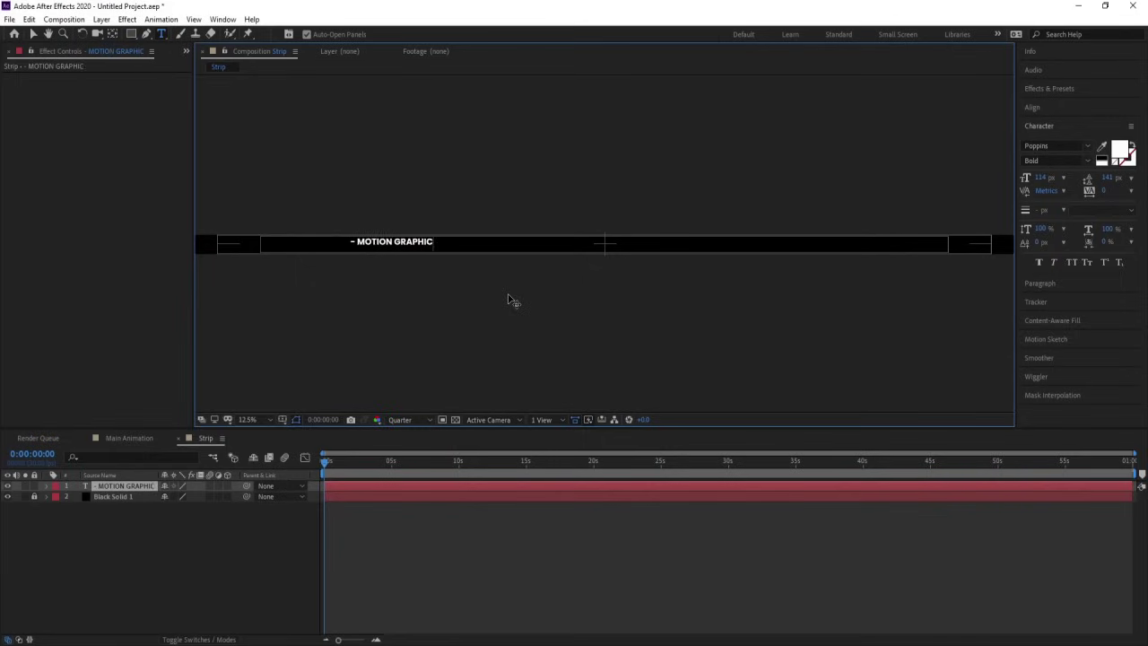
pyautogui.write('S -')
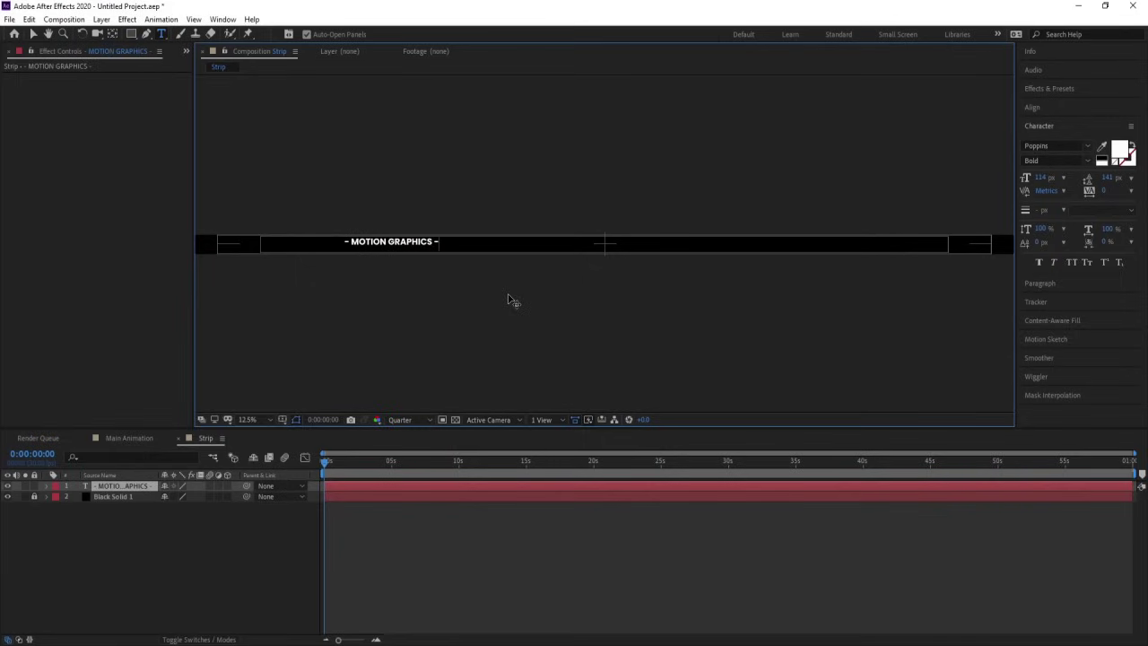
# Copy the phrase and paste it repeatedly in the same text layer, so that it appears eight times along the strip
pyautogui.hotkey('ctrl', 'a')
pyautogui.hotkey('ctrl', 'c')
pyautogui.click(464, 255)
pyautogui.hotkey('ctrl', 'v')
pyautogui.hotkey('ctrl', 'v')
pyautogui.hotkey('ctrl', 'v')
pyautogui.hotkey('ctrl', 'v')
pyautogui.hotkey('ctrl', 'v')
pyautogui.hotkey('ctrl', 'v')
pyautogui.hotkey('ctrl', 'v')
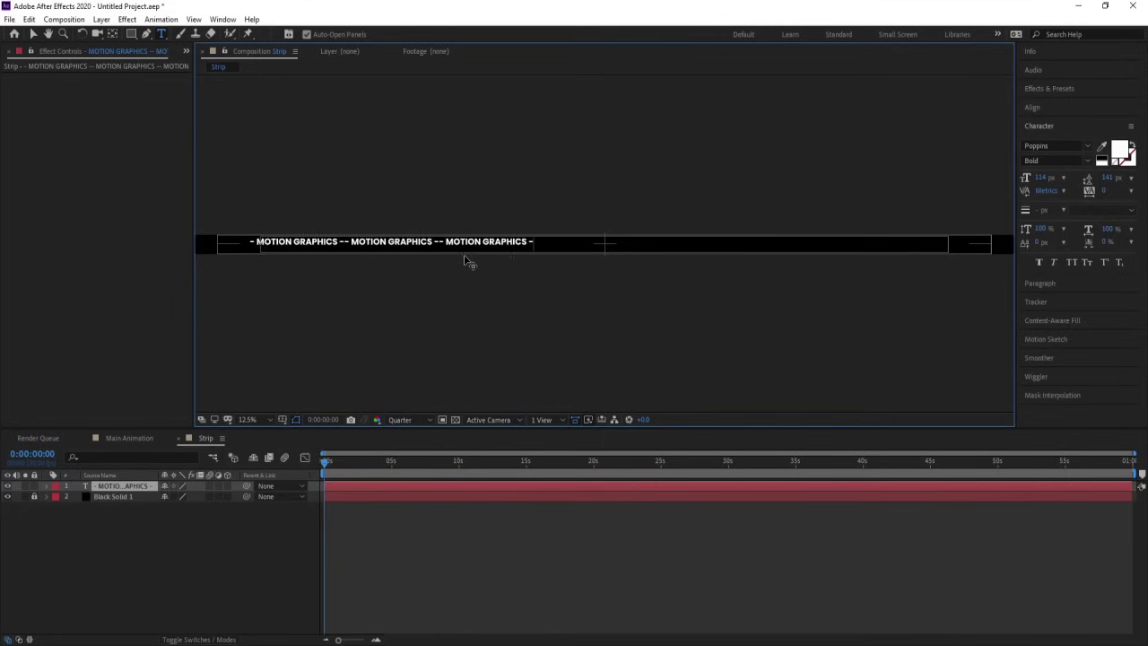
# Centre the text layer horizontally and vertically in the composition and scale it to 107% to span the strip
pyautogui.click(1060, 108)
pyautogui.click(1049, 138)
pyautogui.click(1109, 140)
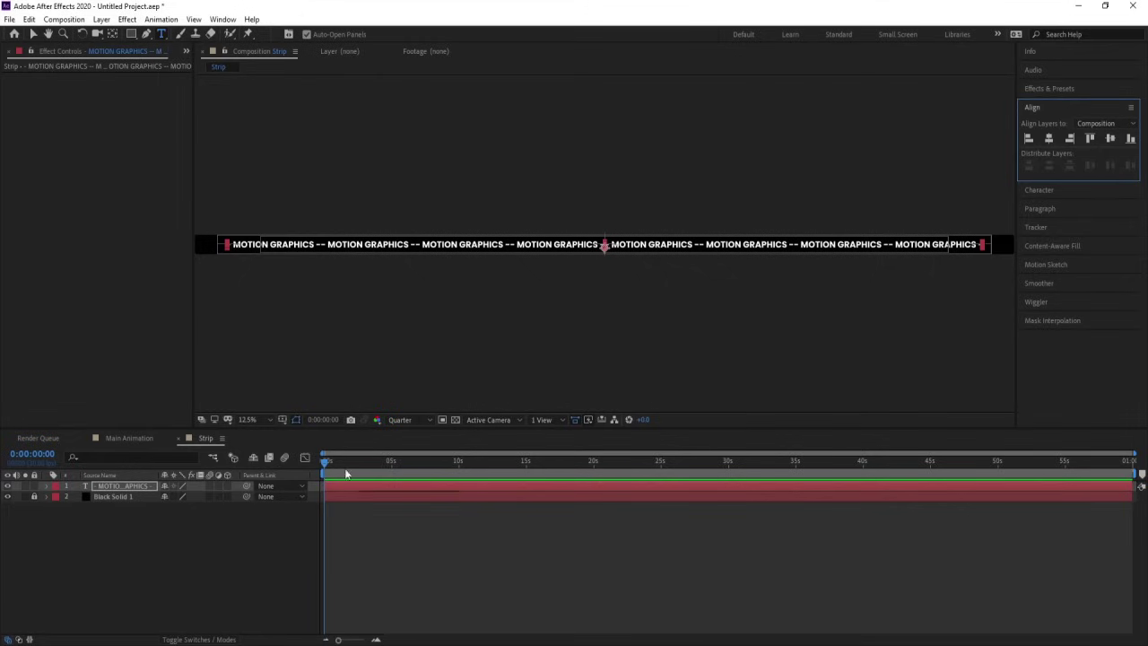
pyautogui.press('s')
pyautogui.moveTo(176, 496); pyautogui.dragTo(196, 496)
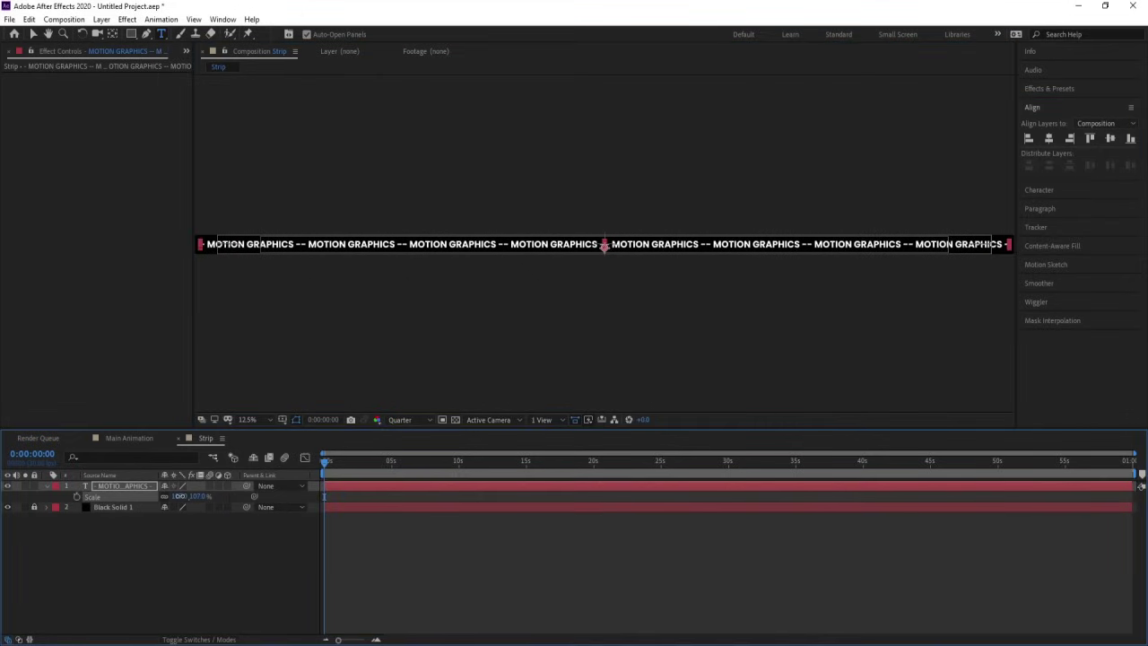
pyautogui.click(222, 548)
# Reveal the text layer's Position property and duplicate the layer
pyautogui.click(131, 486)
pyautogui.press('p')
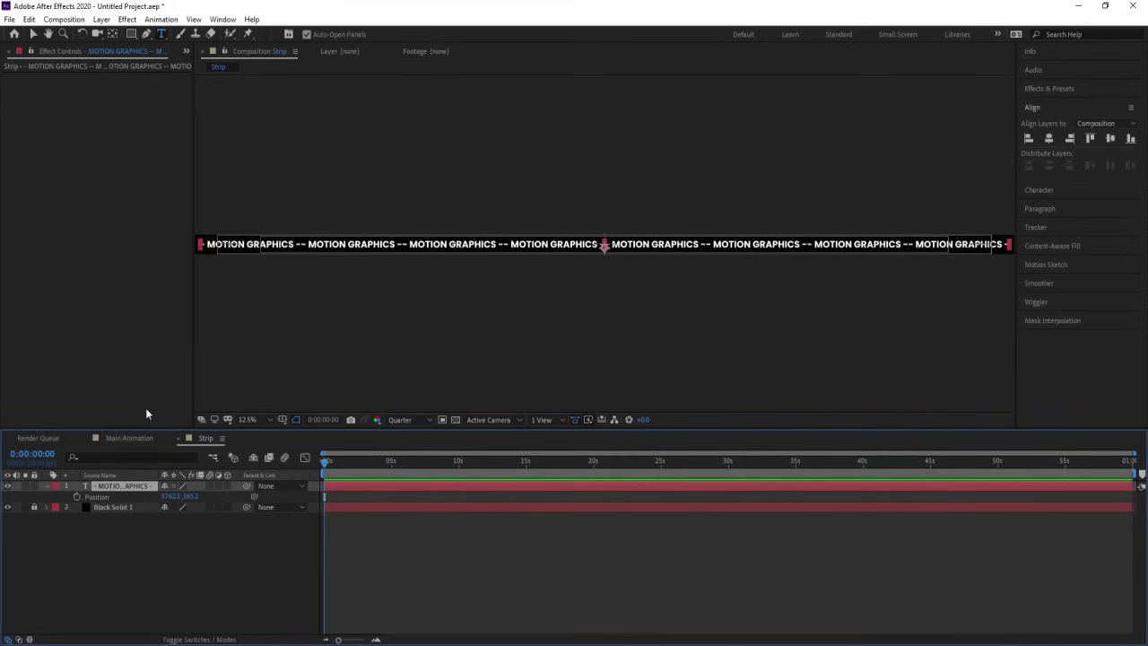
pyautogui.hotkey('ctrl', 'd')
# Keyframe the original text layer's Position at 0 s and, moved right to about x 17058, at 16 s, and preview the motion
pyautogui.click(123, 497)
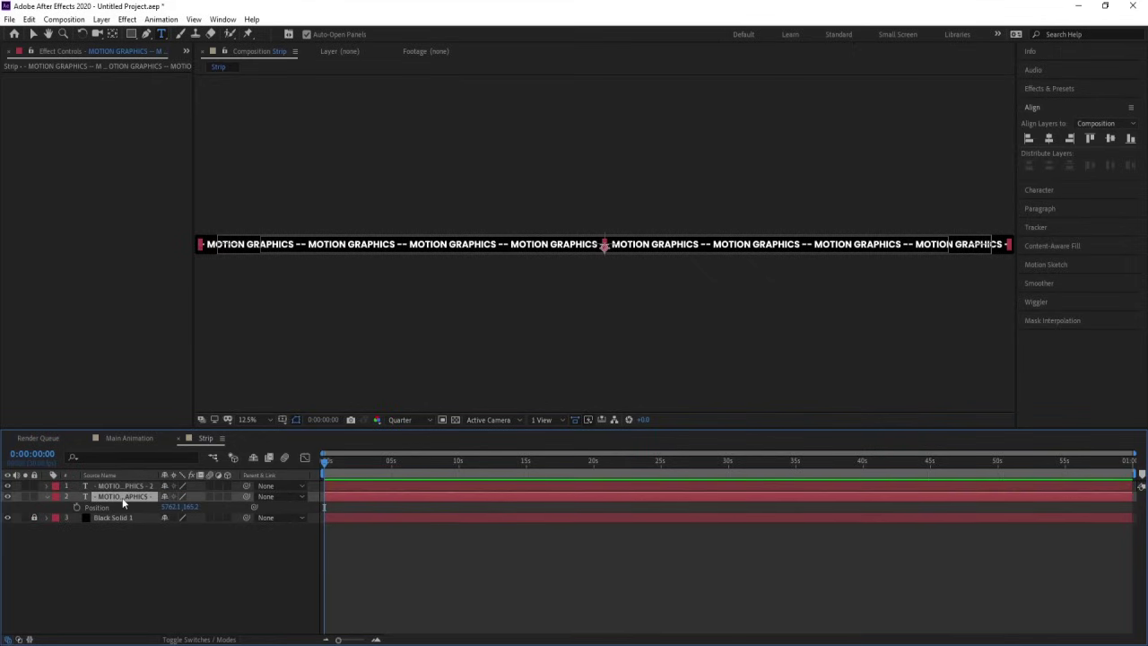
pyautogui.click(77, 507)
pyautogui.press('=')
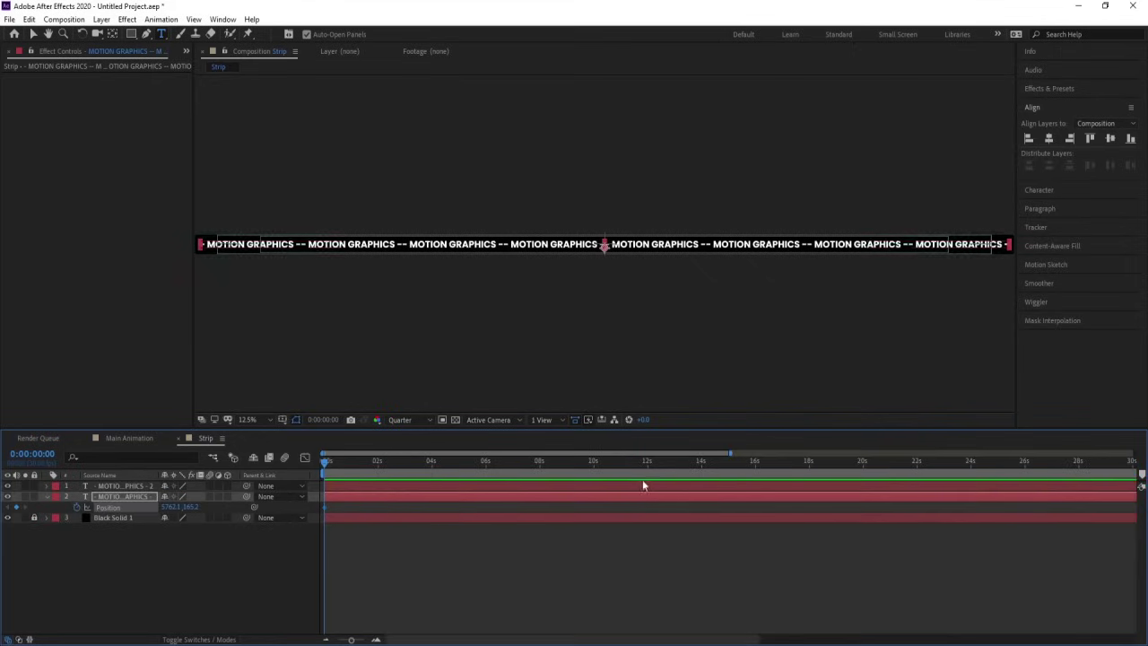
pyautogui.click(754, 465)
pyautogui.press('v')
pyautogui.moveTo(228, 248); pyautogui.dragTo(1045, 239)
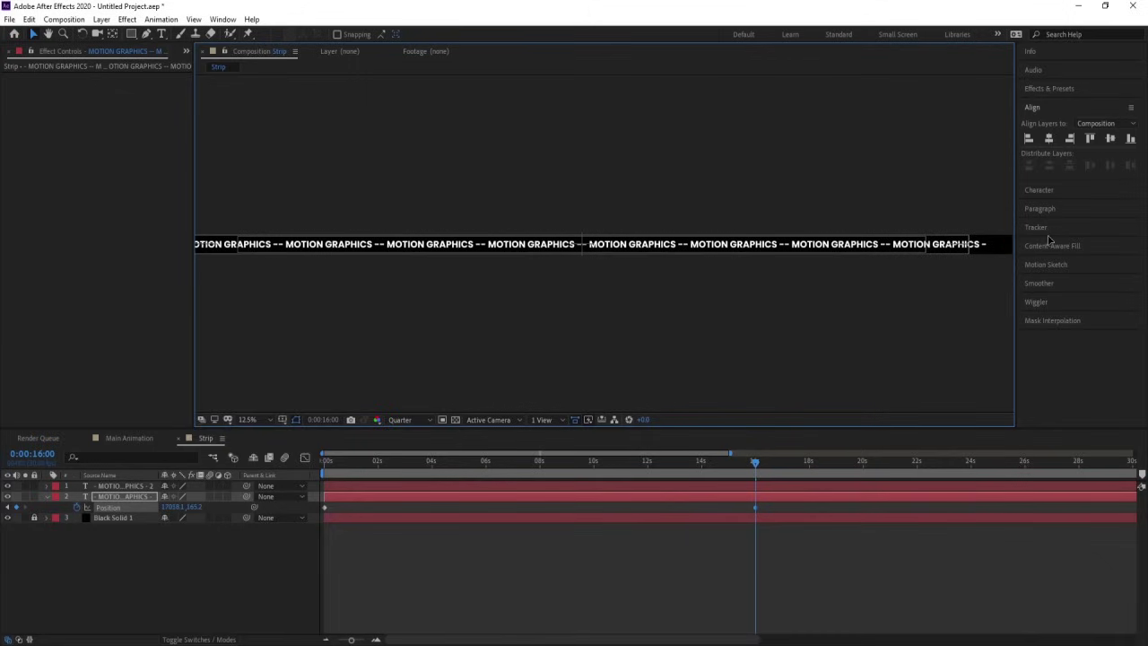
pyautogui.scroll(-1, 618, 246)
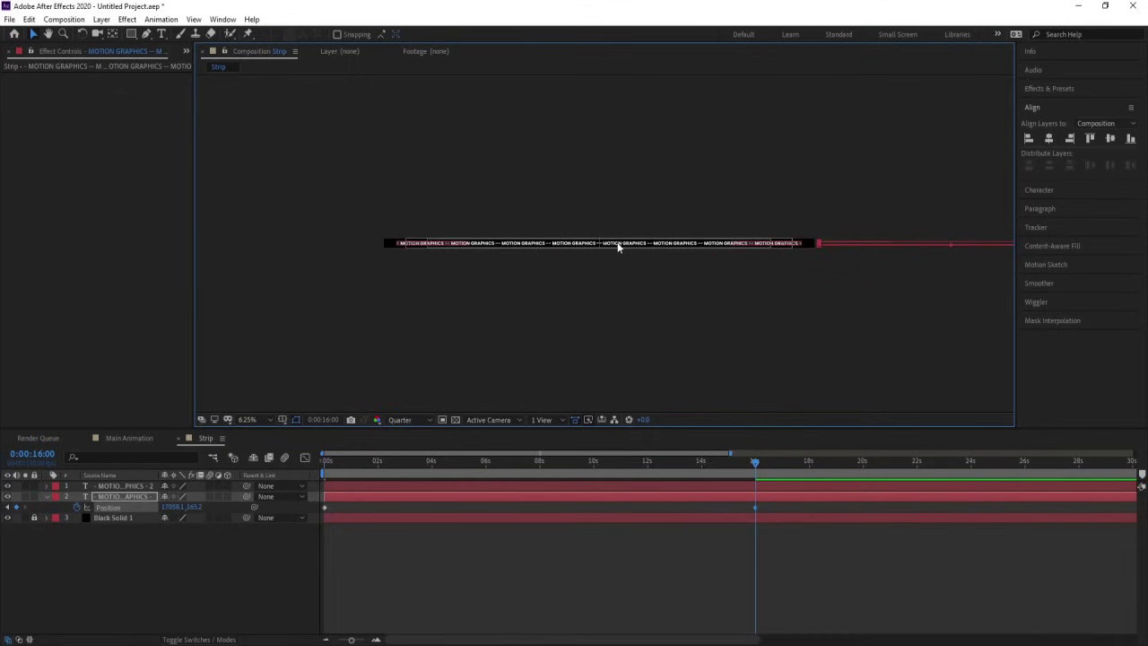
pyautogui.scroll(1, 618, 246)
pyautogui.press('Home')
pyautogui.click(284, 457)
pyautogui.press('space')
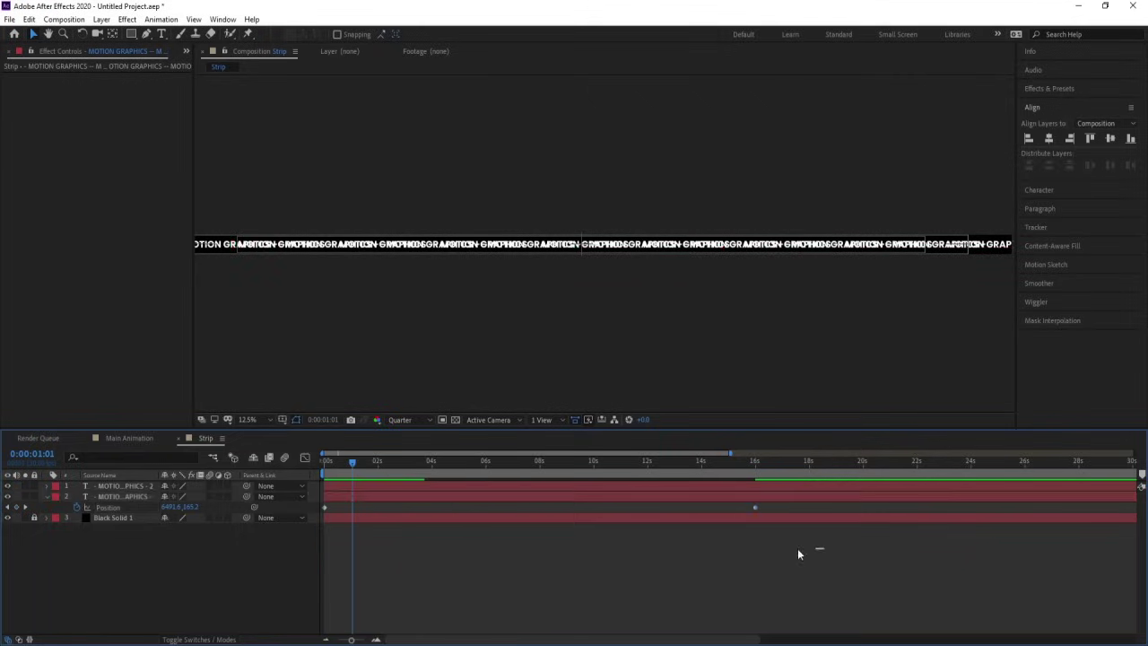
pyautogui.click(232, 555)
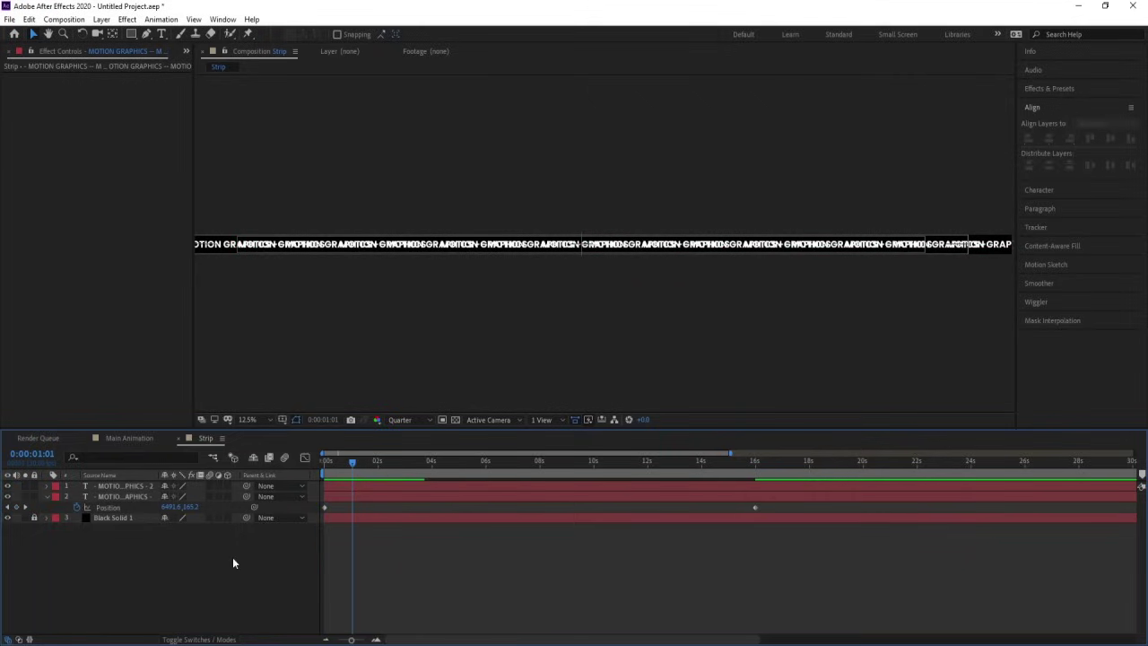
# At the 16 s keyframe, parent the duplicate text layer to the original animated text layer
pyautogui.click(758, 467)
pyautogui.press('End')
pyautogui.press('j')
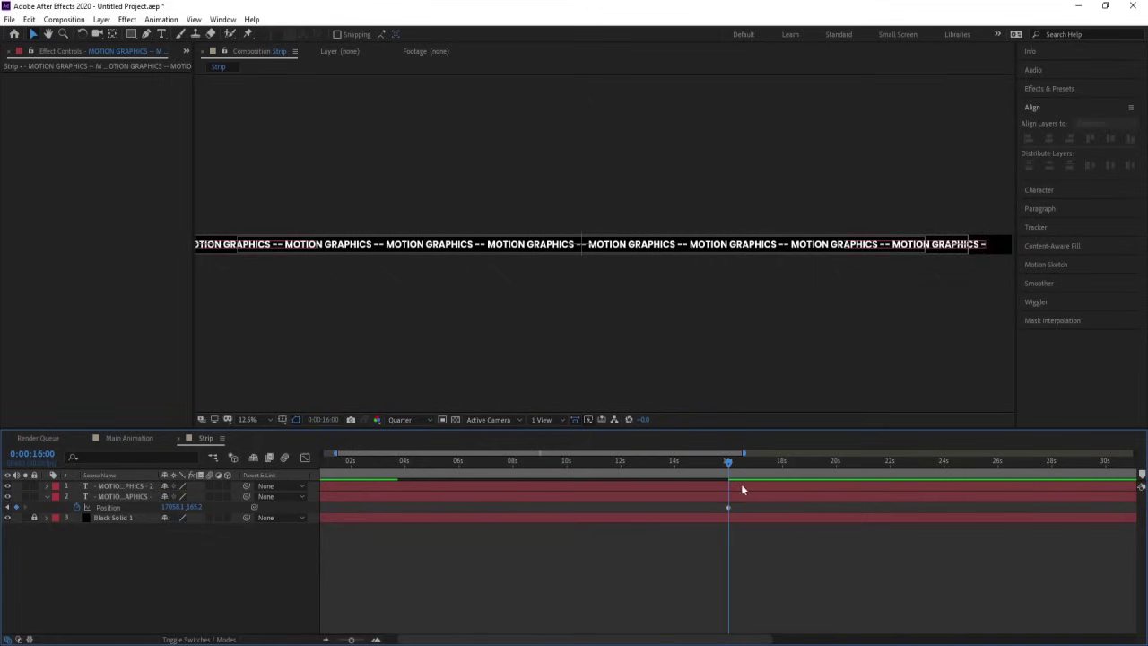
pyautogui.click(101, 489)
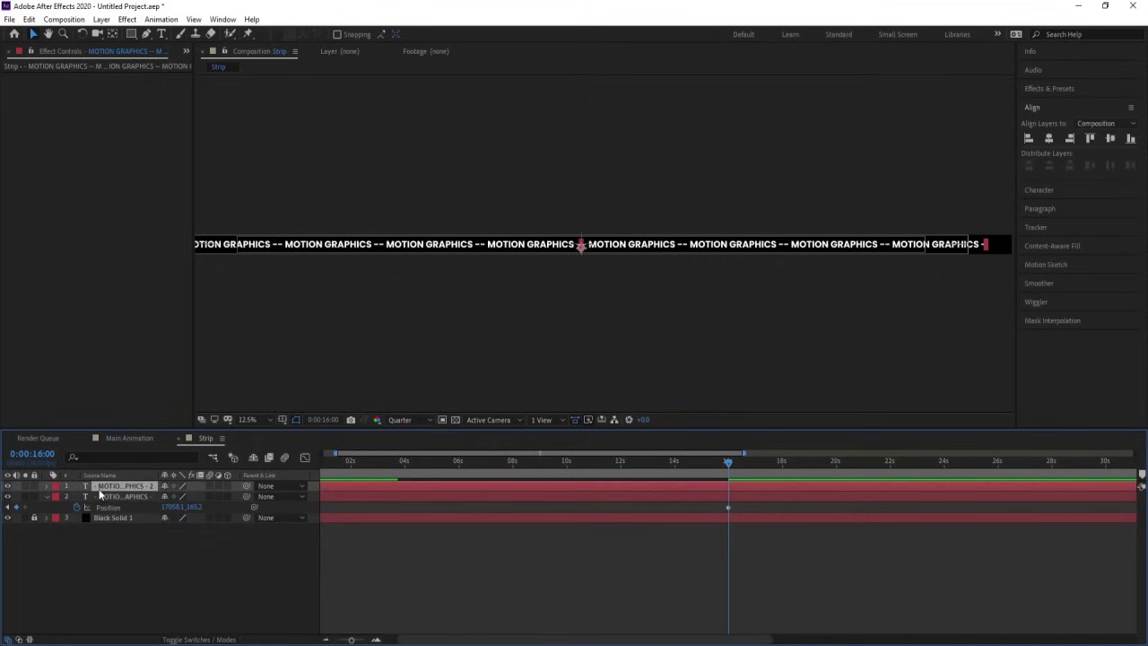
pyautogui.moveTo(247, 487); pyautogui.dragTo(124, 494)
# Add a loopOut() expression to the original text layer's Position, preview it, and collapse the layer's properties
pyautogui.keyDown('alt'); pyautogui.click(77, 505); pyautogui.keyUp('alt')
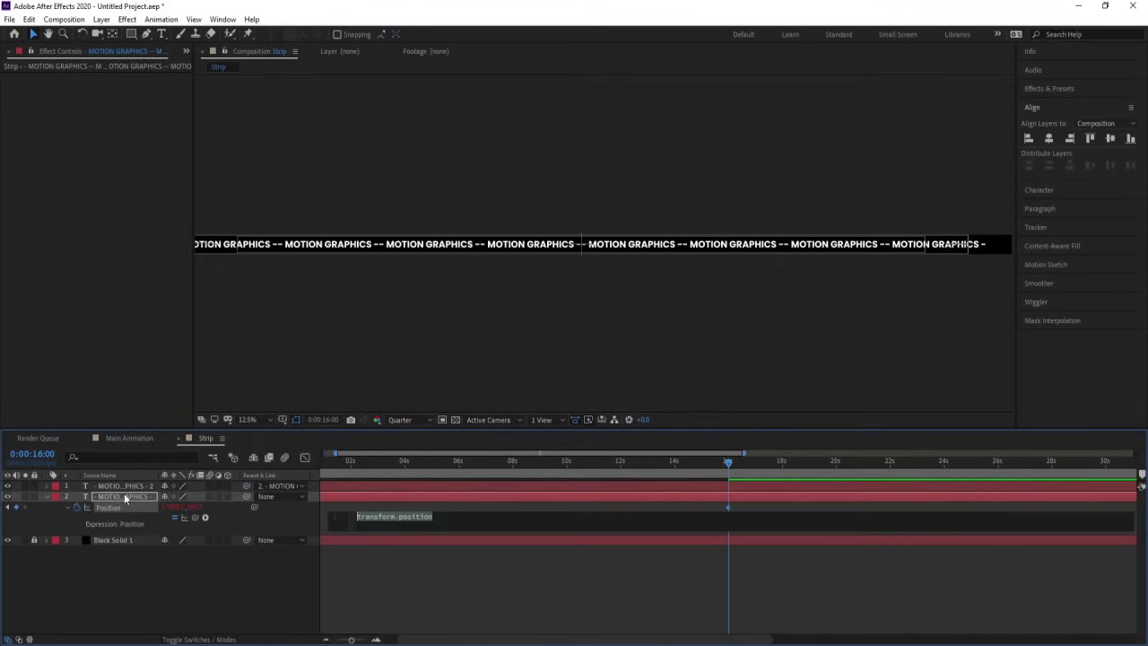
pyautogui.write('loop')
pyautogui.press('Down')
pyautogui.press('Down')
pyautogui.press('Return')
pyautogui.click(436, 557)
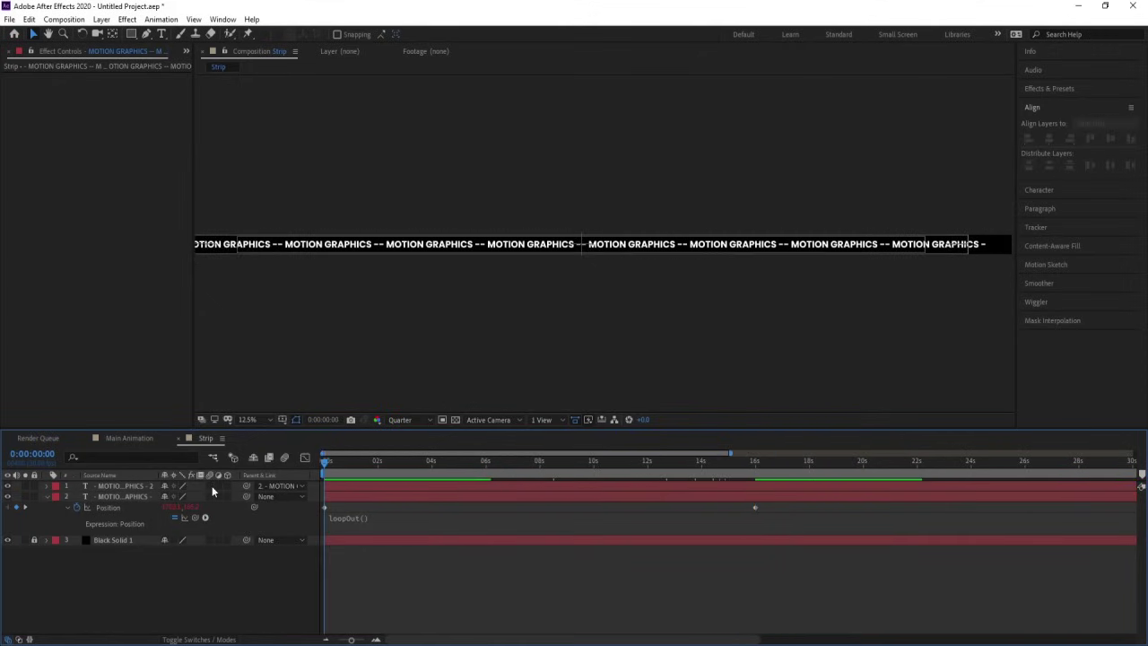
pyautogui.press('u')
# Create a new adjustment layer above the text layers in the Strip composition
pyautogui.rightClick(98, 582)
pyautogui.moveTo(138, 449)
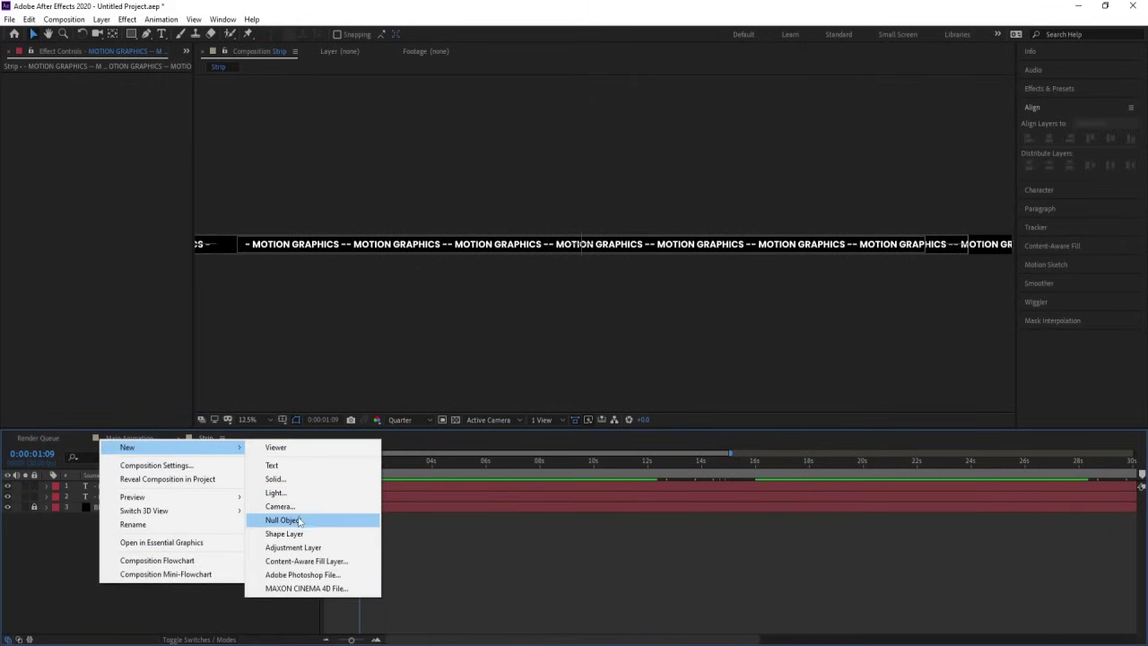
pyautogui.click(290, 549)
# Find the Tint effect, apply it to the adjustment layer, and swap its black and white colors
pyautogui.click(1063, 90)
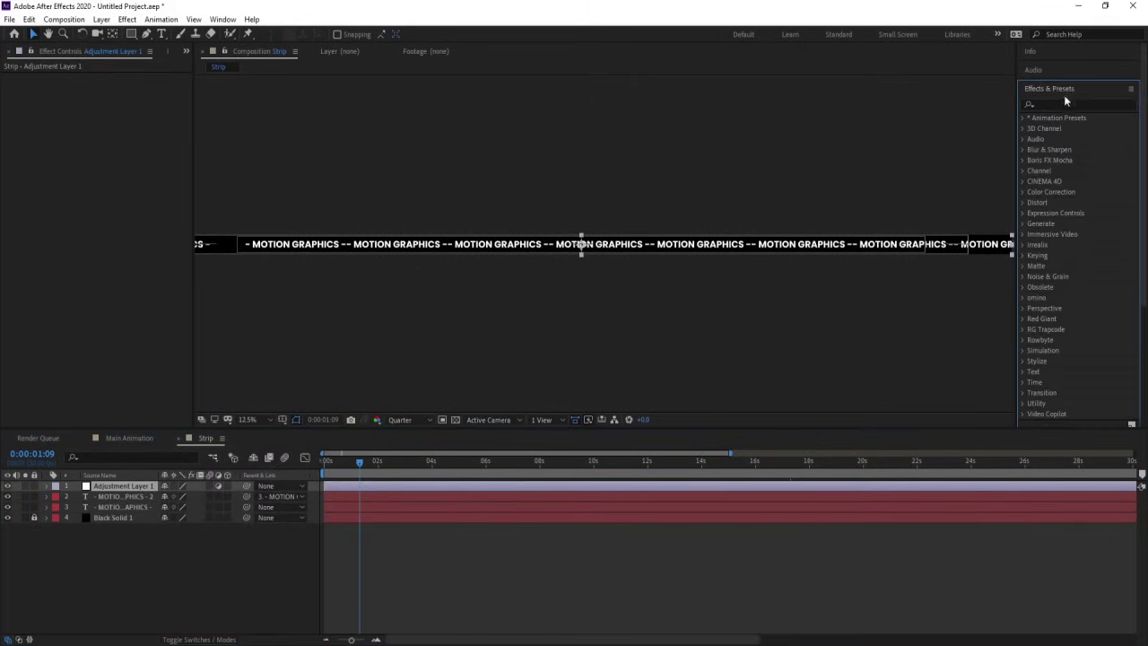
pyautogui.click(1061, 104)
pyautogui.write('tint')
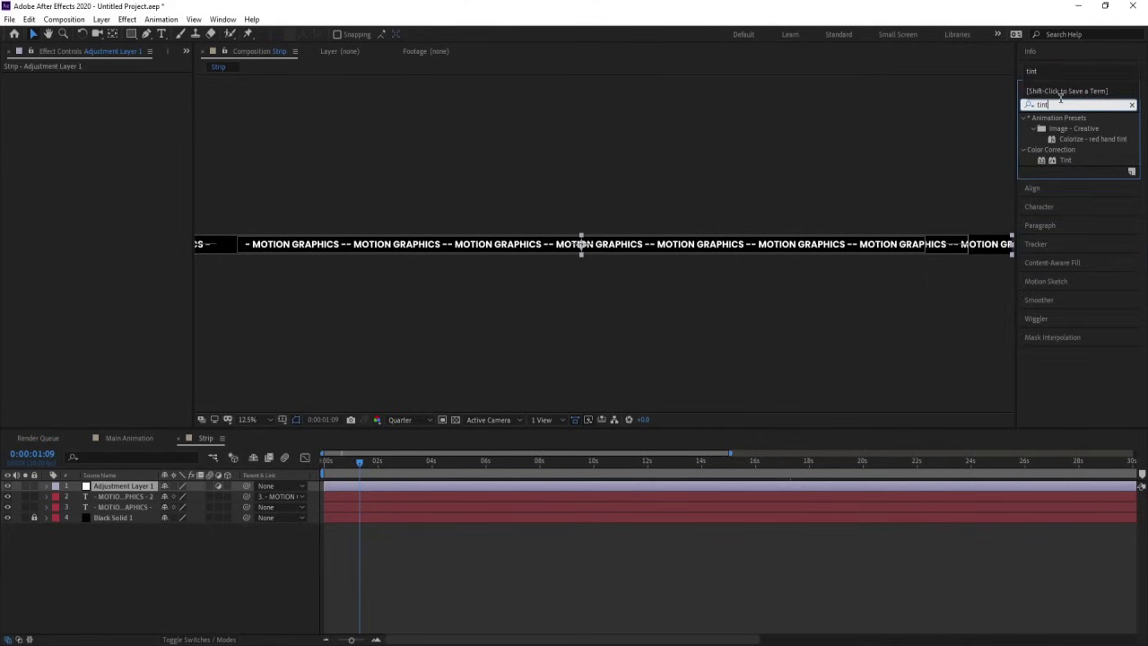
pyautogui.doubleClick(1061, 160)
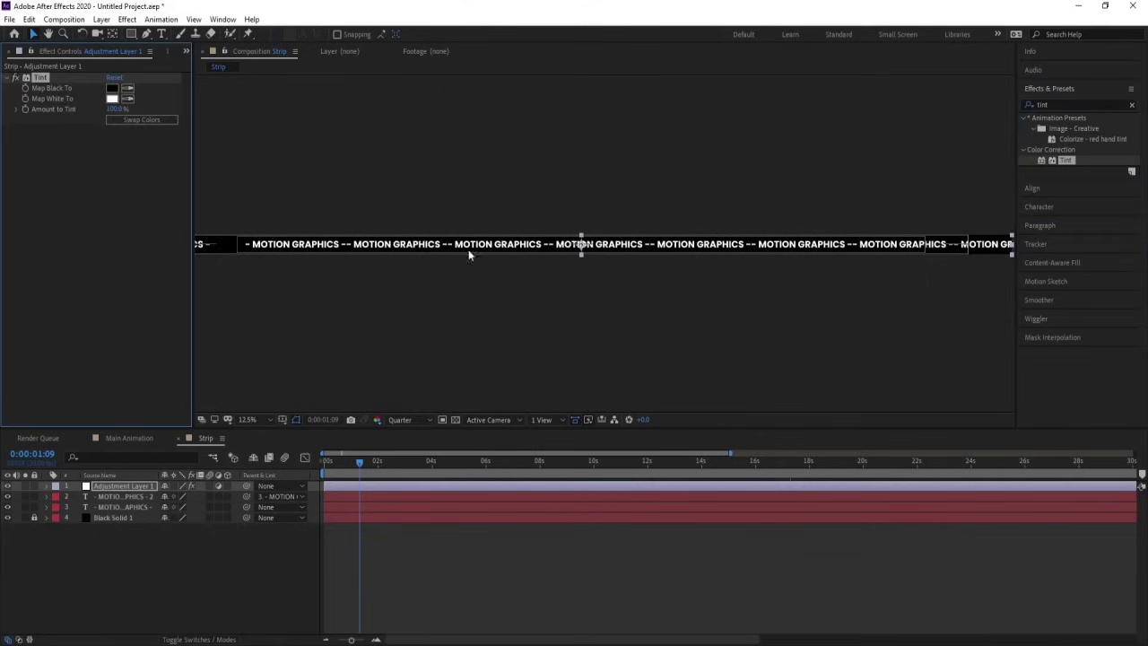
pyautogui.click(149, 124)
# Keyframe the adjustment layer's Scale at 100% at 0 s and, with proportions unlinked, at 100% width and 0% height at 2 s
pyautogui.moveTo(357, 460); pyautogui.dragTo(325, 460)
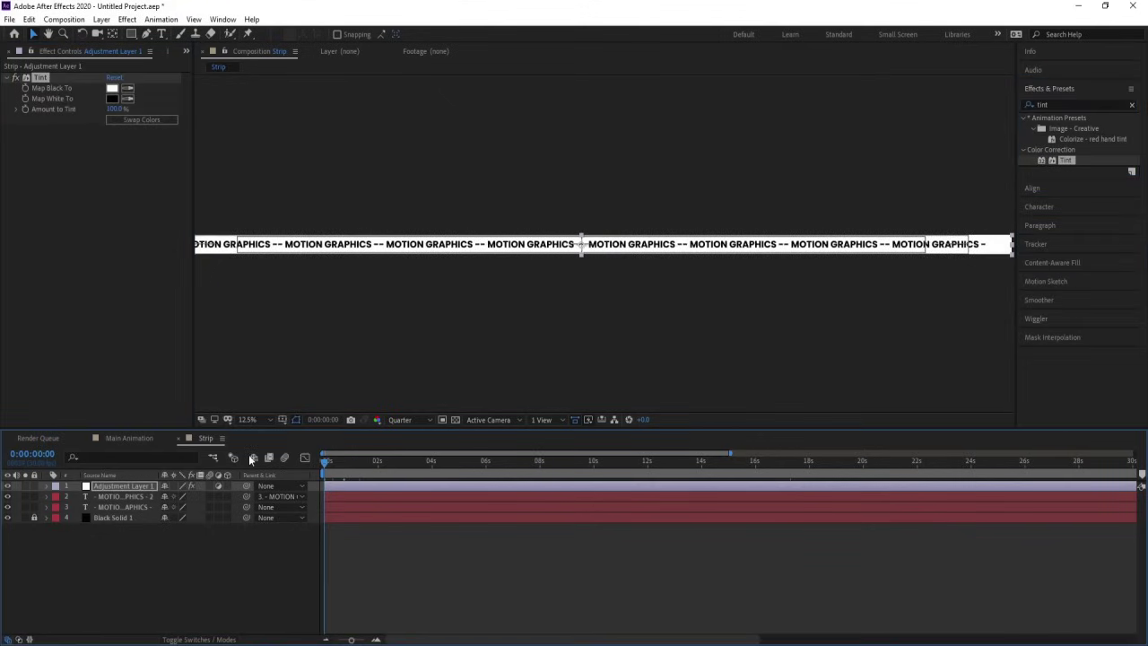
pyautogui.press('s')
pyautogui.click(77, 498)
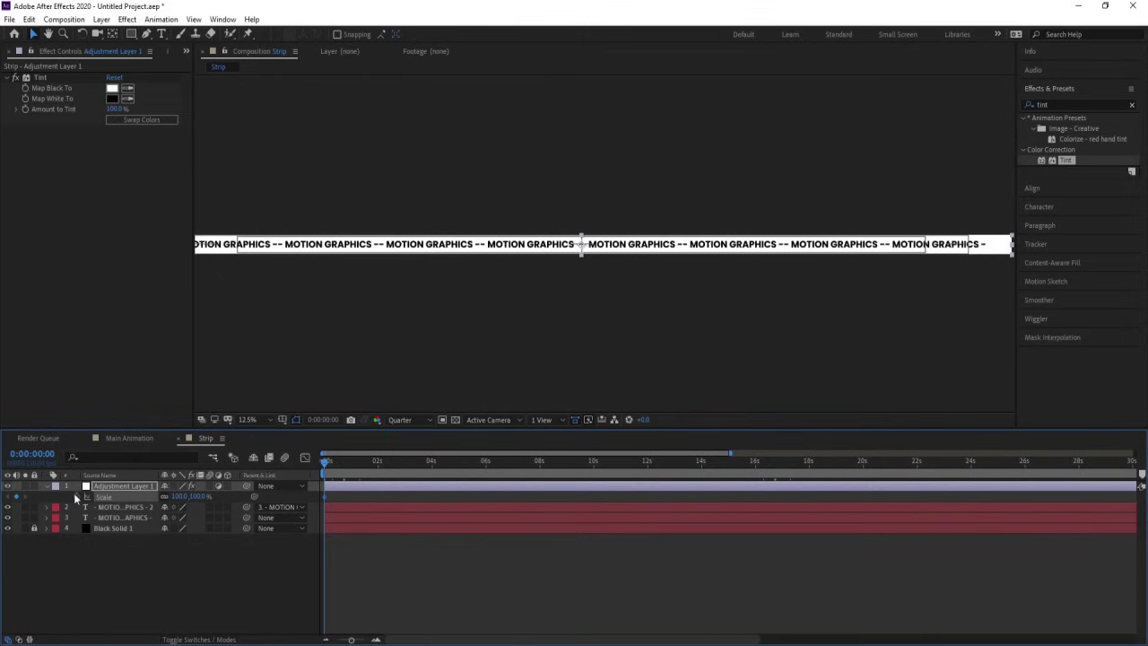
pyautogui.press('=')
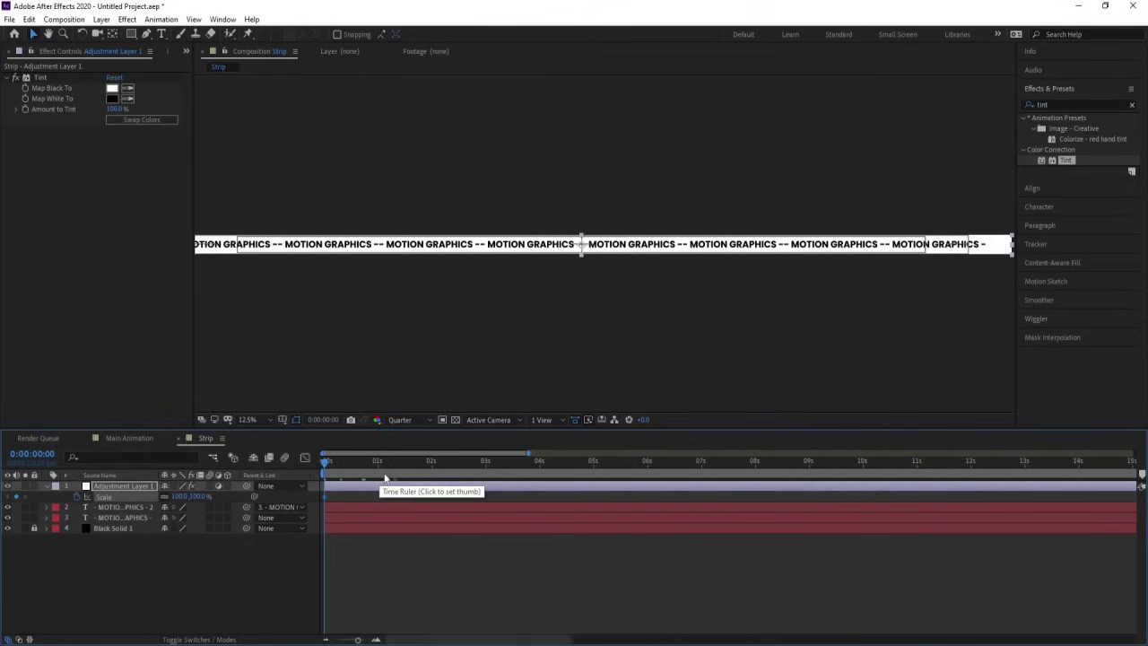
pyautogui.click(432, 463)
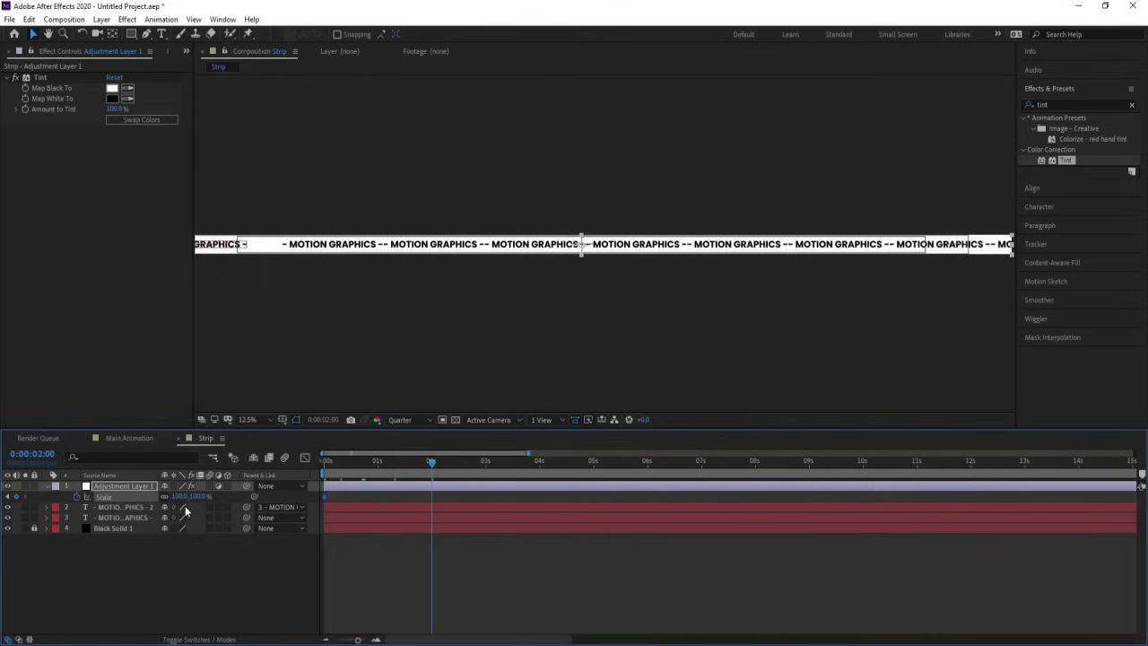
pyautogui.click(16, 496)
pyautogui.click(194, 541)
pyautogui.click(198, 496)
pyautogui.write('0')
pyautogui.press('Return')
# Apply Easy Ease to both Scale keyframes of the adjustment layer and preview the shrinking color inversion from the start
pyautogui.moveTo(486, 570); pyautogui.dragTo(230, 427)
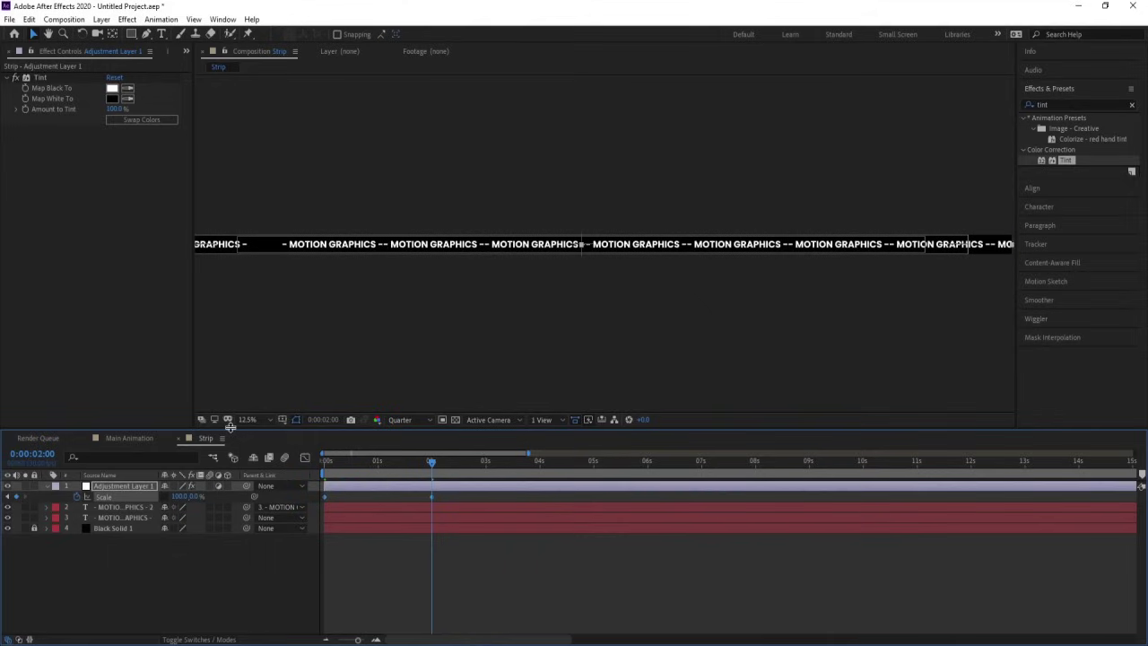
pyautogui.moveTo(338, 470); pyautogui.dragTo(317, 469)
pyautogui.press('space')
pyautogui.press('space')
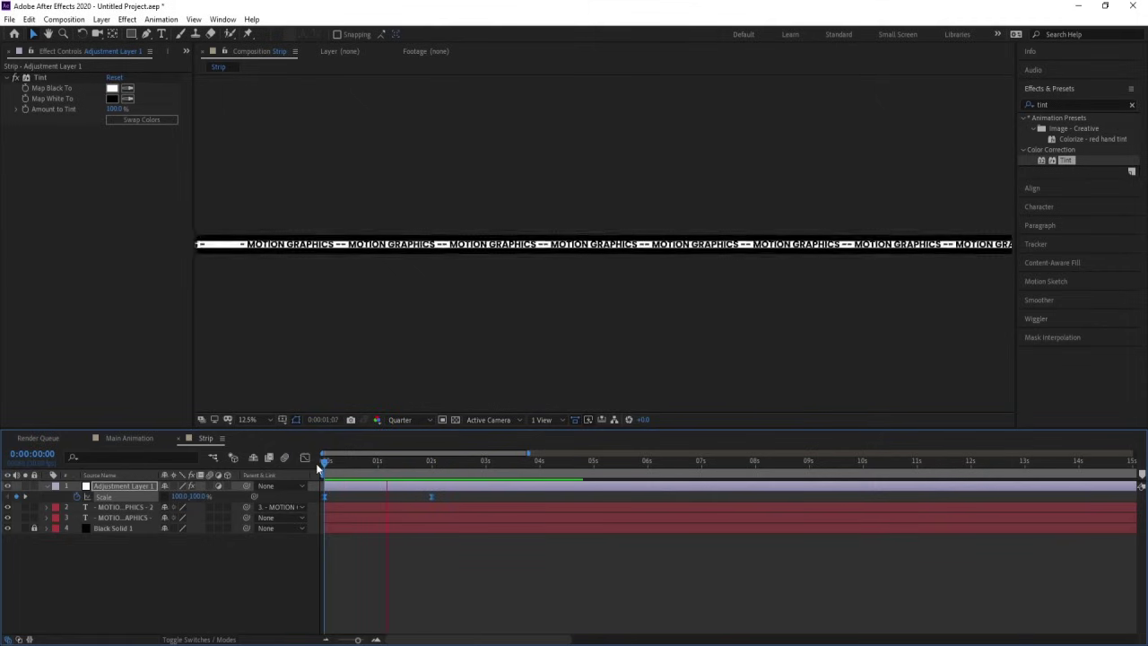
pyautogui.press('k')
pyautogui.press('j')
pyautogui.press('space')
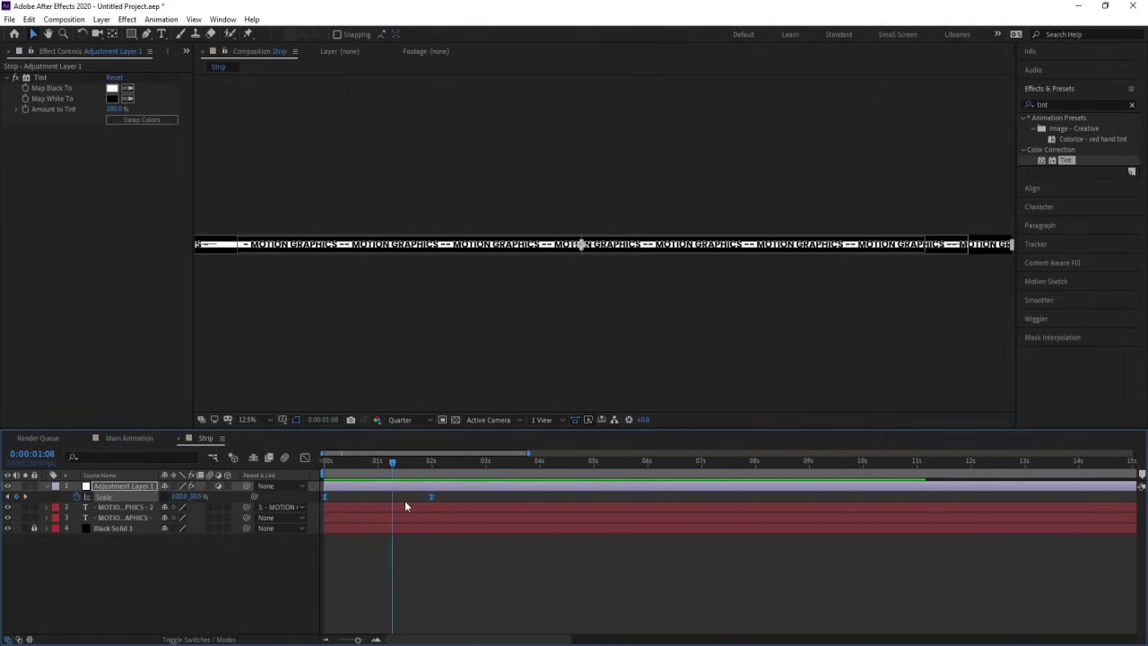
pyautogui.press('space')
# Time-reverse the adjustment layer's two Scale keyframes so the inversion grows from 0% to 100% height, and preview it
pyautogui.moveTo(473, 581); pyautogui.dragTo(298, 485)
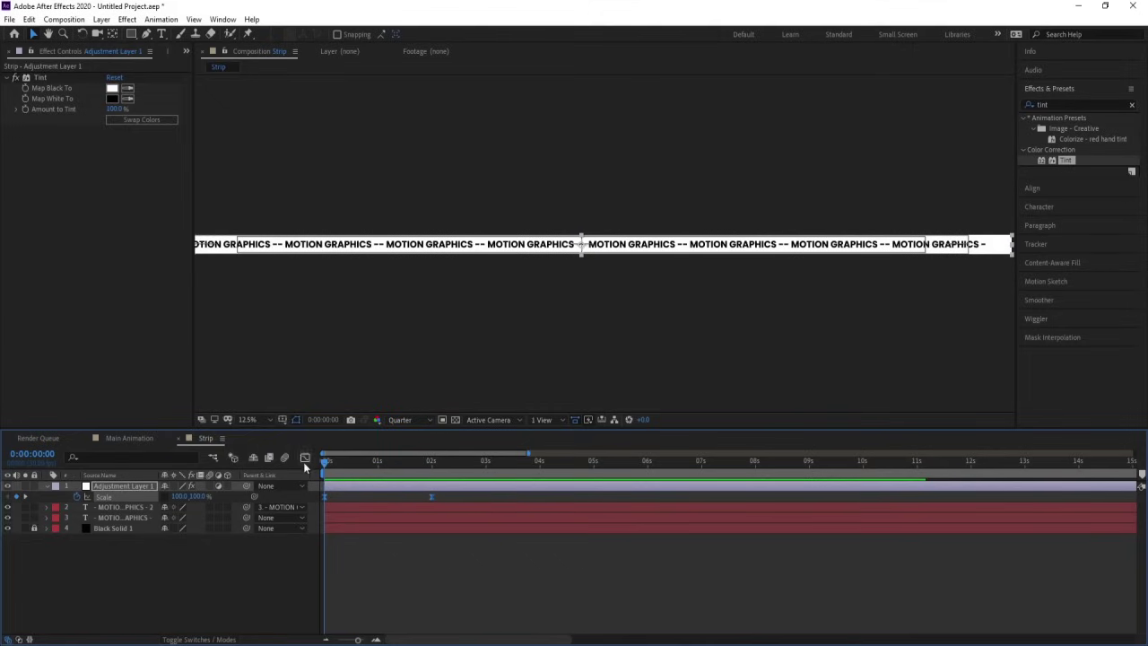
pyautogui.rightClick(431, 496)
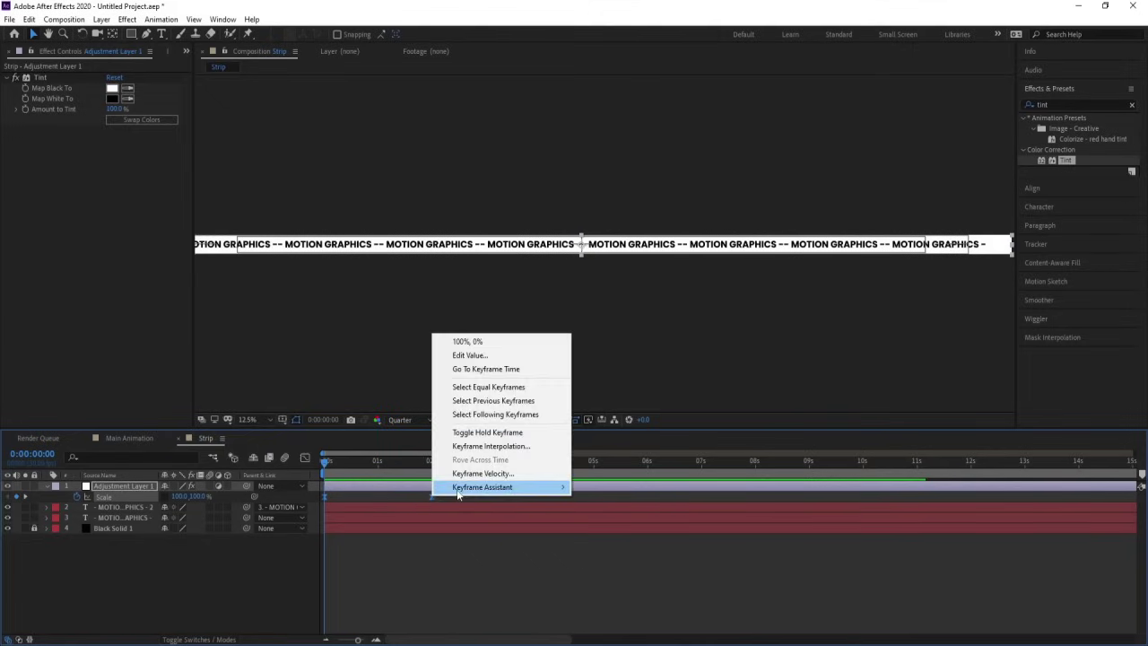
pyautogui.moveTo(502, 487)
pyautogui.click(660, 611)
pyautogui.press('space')
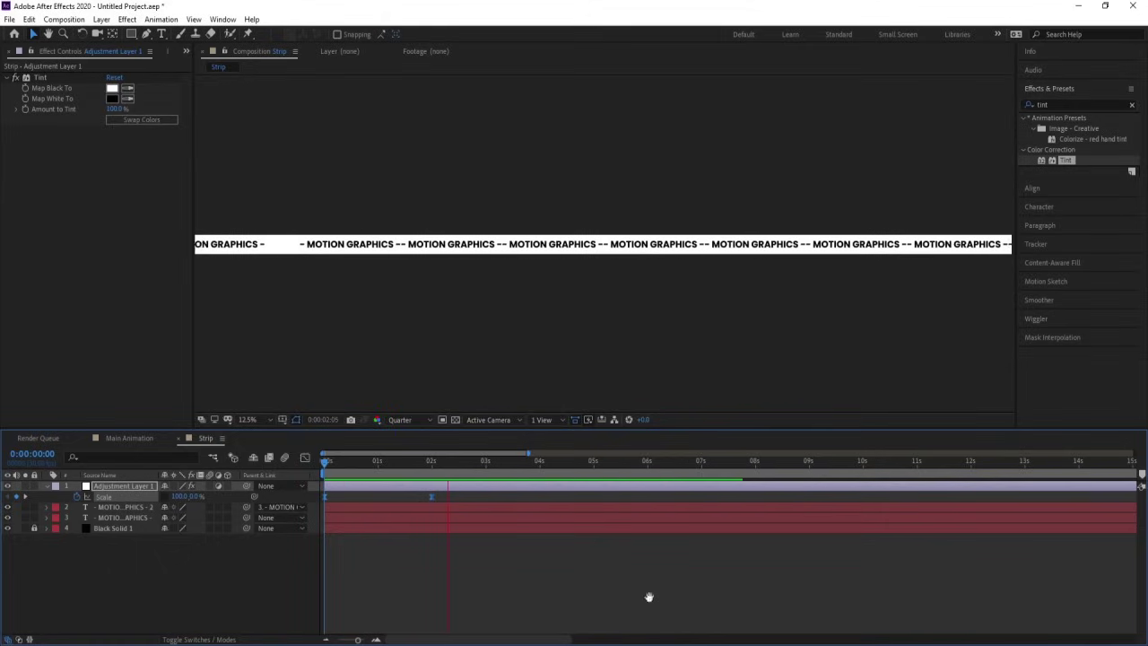
pyautogui.click(502, 565)
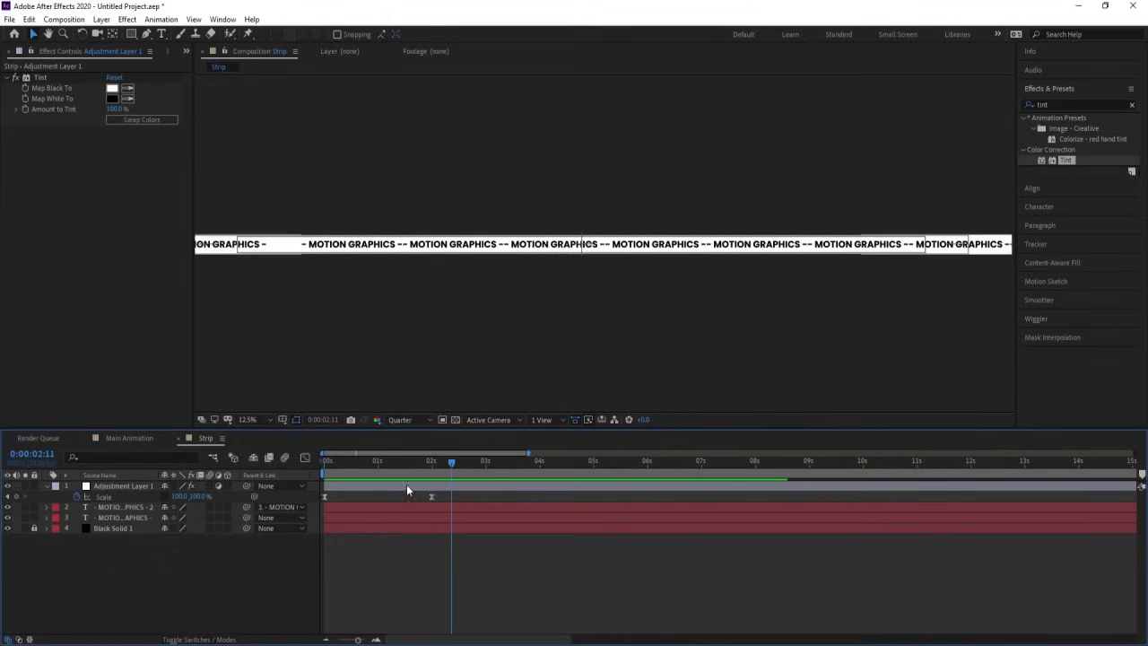
# Duplicate the adjustment layer and shift the copy to start at the original's last Scale keyframe at 2 s
pyautogui.press('Home')
pyautogui.click(111, 486)
pyautogui.hotkey('ctrl', 'd')
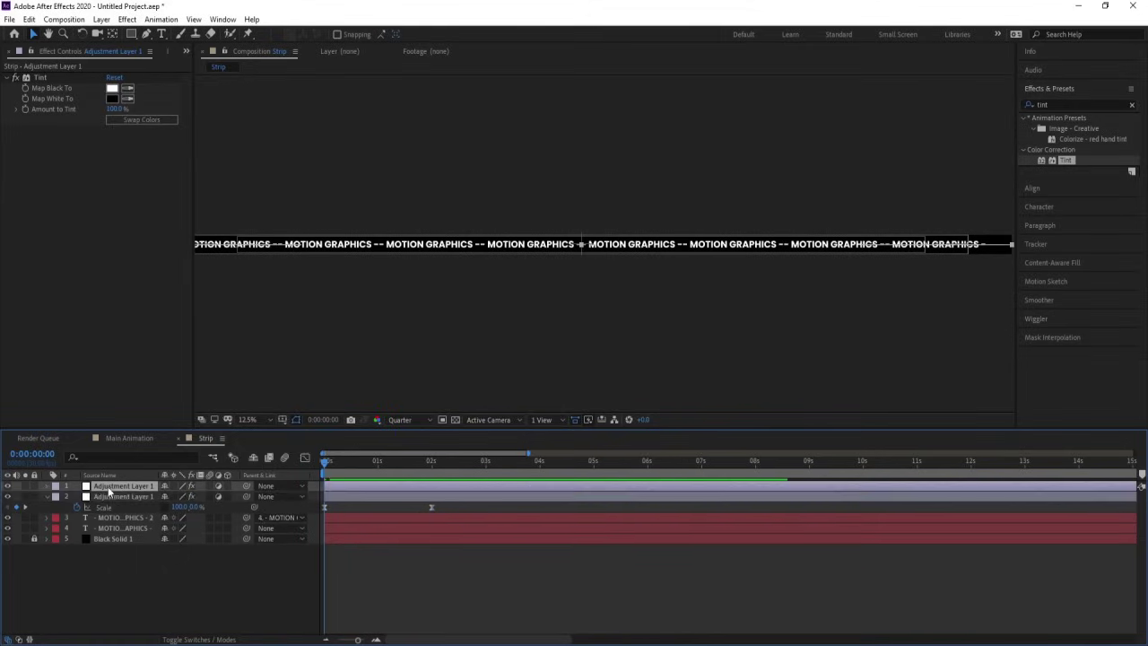
pyautogui.press('u')
pyautogui.press('k')
pyautogui.press('[')
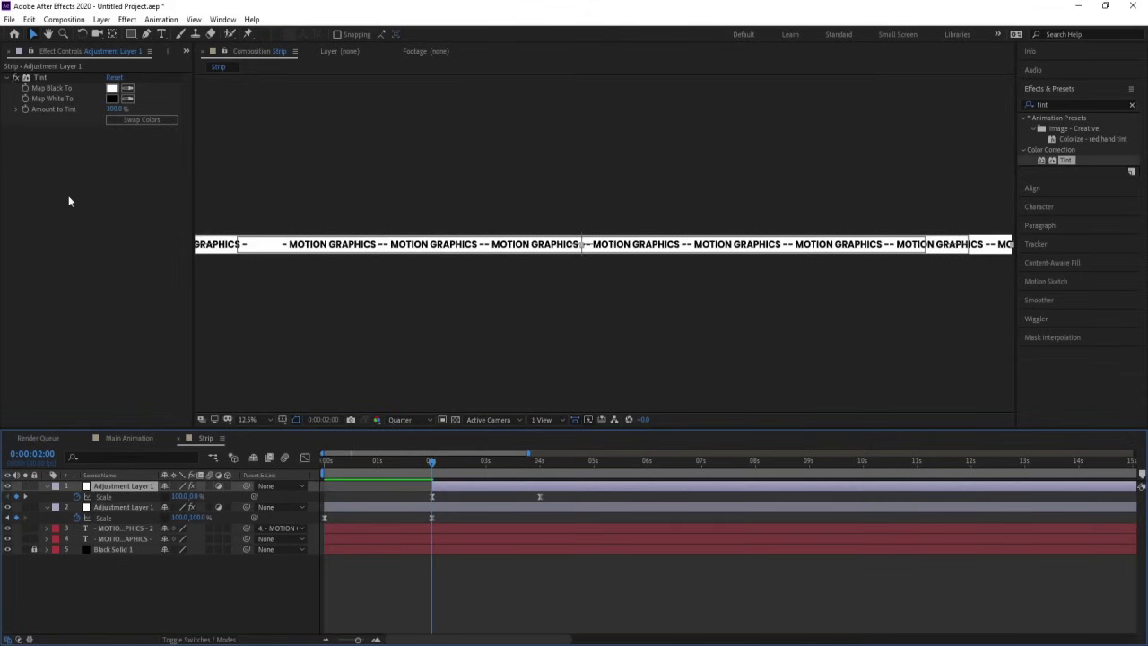
# Try swapping the Tint colors on the copy starting at 2 s, preview it, and restore the effect's previous state
pyautogui.click(134, 122)
pyautogui.press('space')
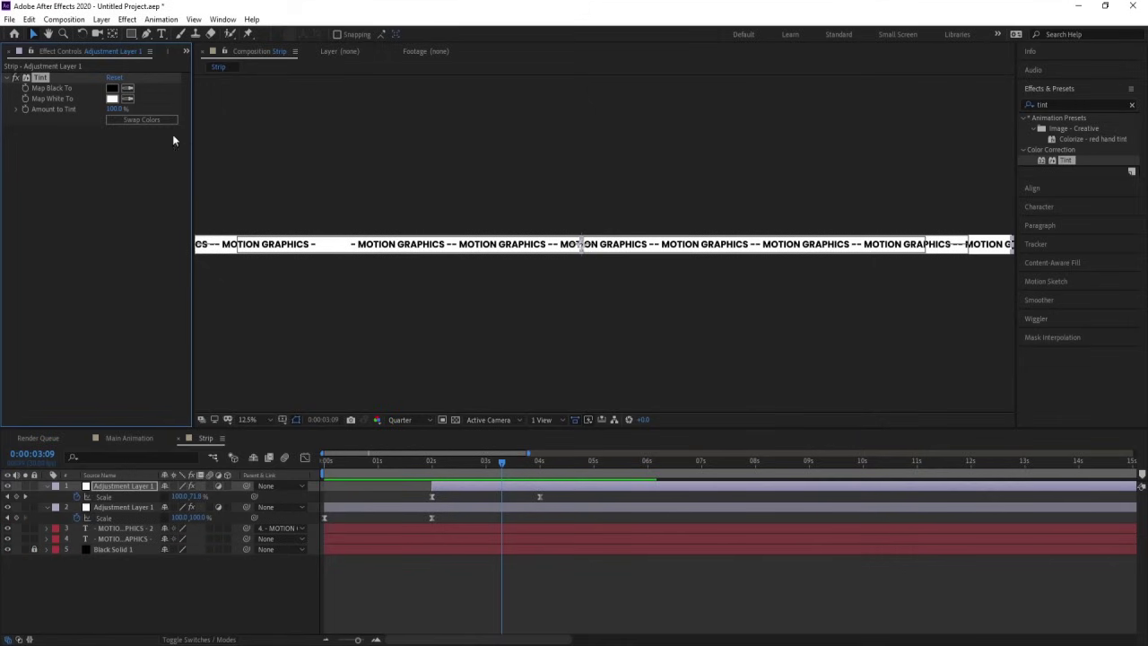
pyautogui.click(144, 120)
pyautogui.moveTo(408, 463); pyautogui.dragTo(246, 470)
pyautogui.press('space')
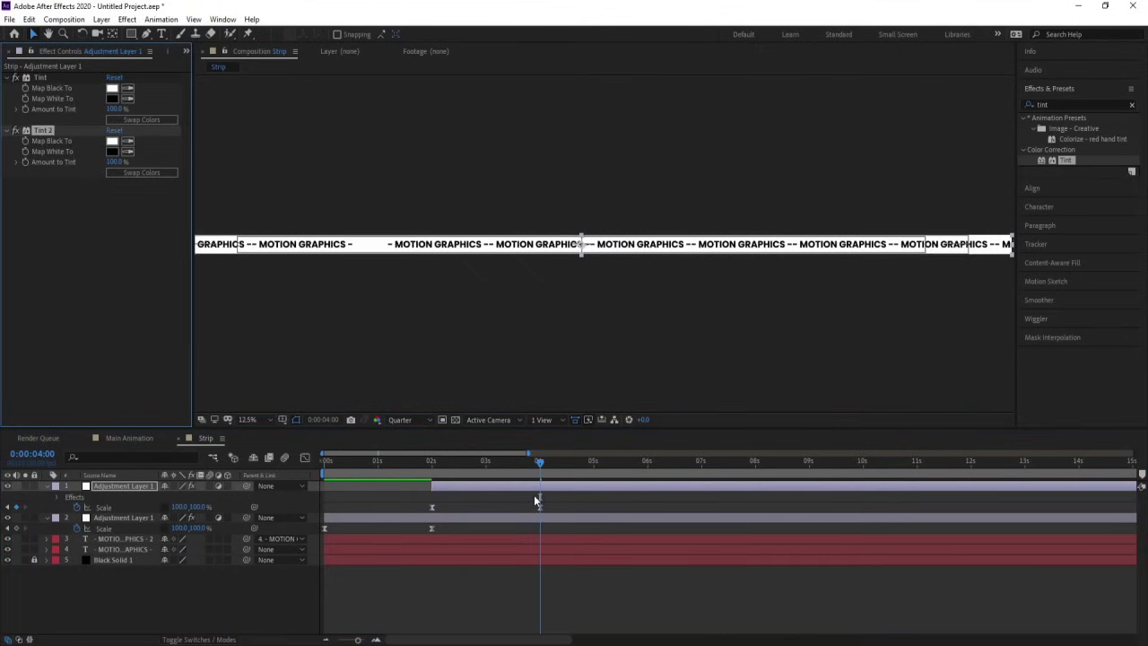
pyautogui.hotkey('ctrl', 'z')
# Duplicate the top adjustment layer twice, starting the copies at 4 s and 6 s, and show their keyframes
pyautogui.click(507, 487)
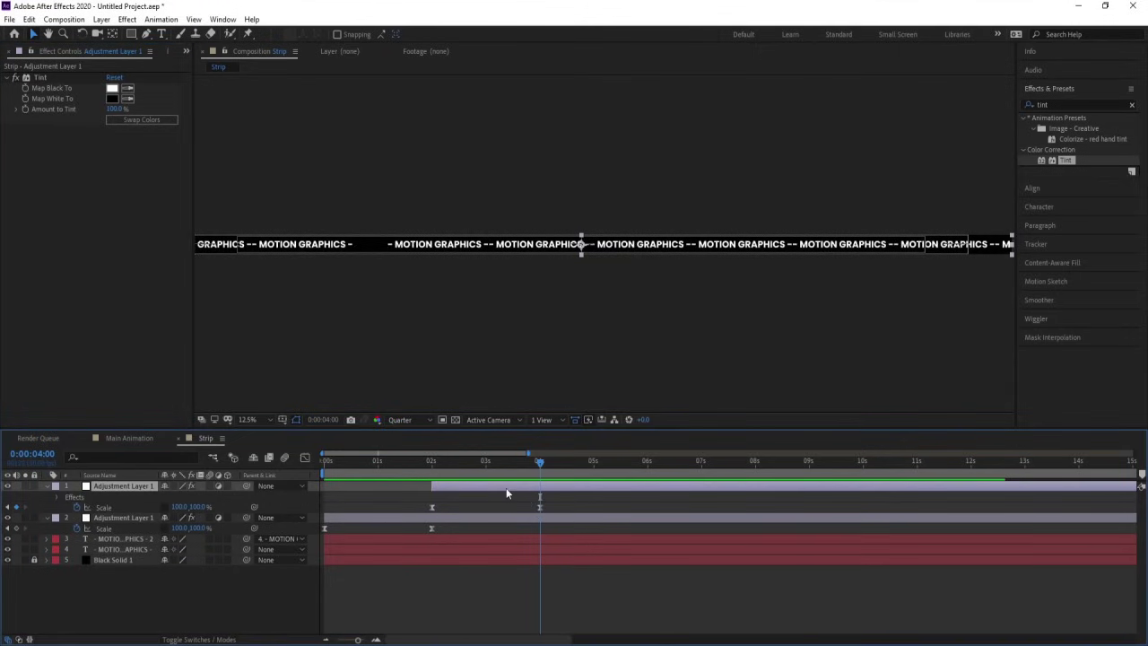
pyautogui.hotkey('ctrl', 'd')
pyautogui.press('[')
pyautogui.press('u')
pyautogui.press('k')
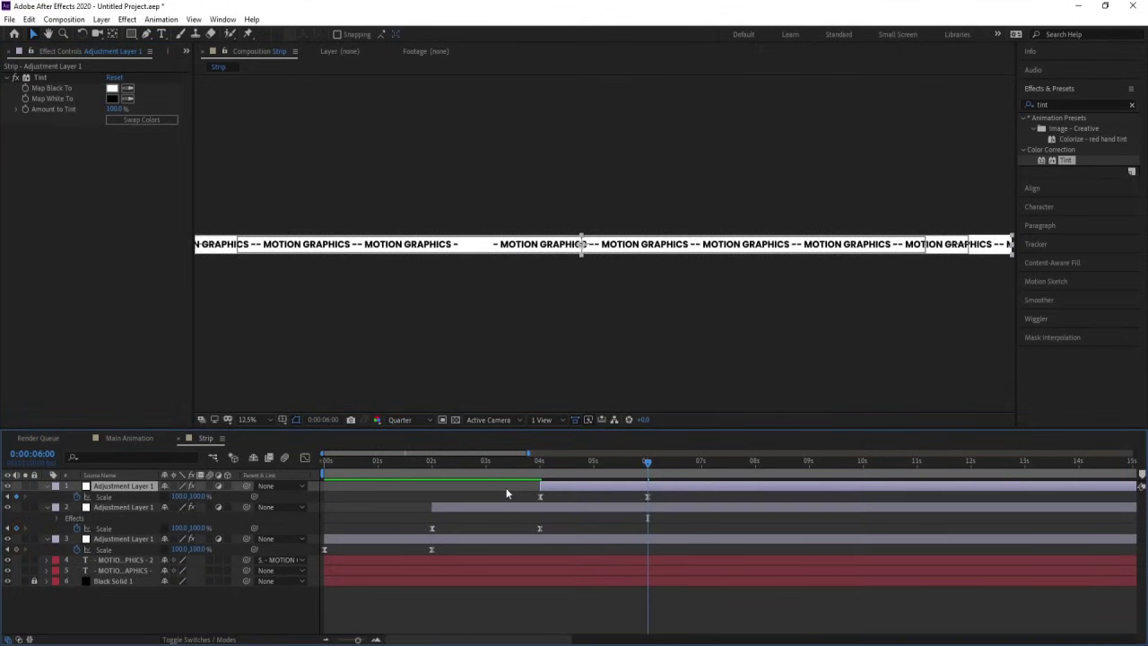
pyautogui.hotkey('ctrl', 'd')
pyautogui.press('[')
pyautogui.press('u')
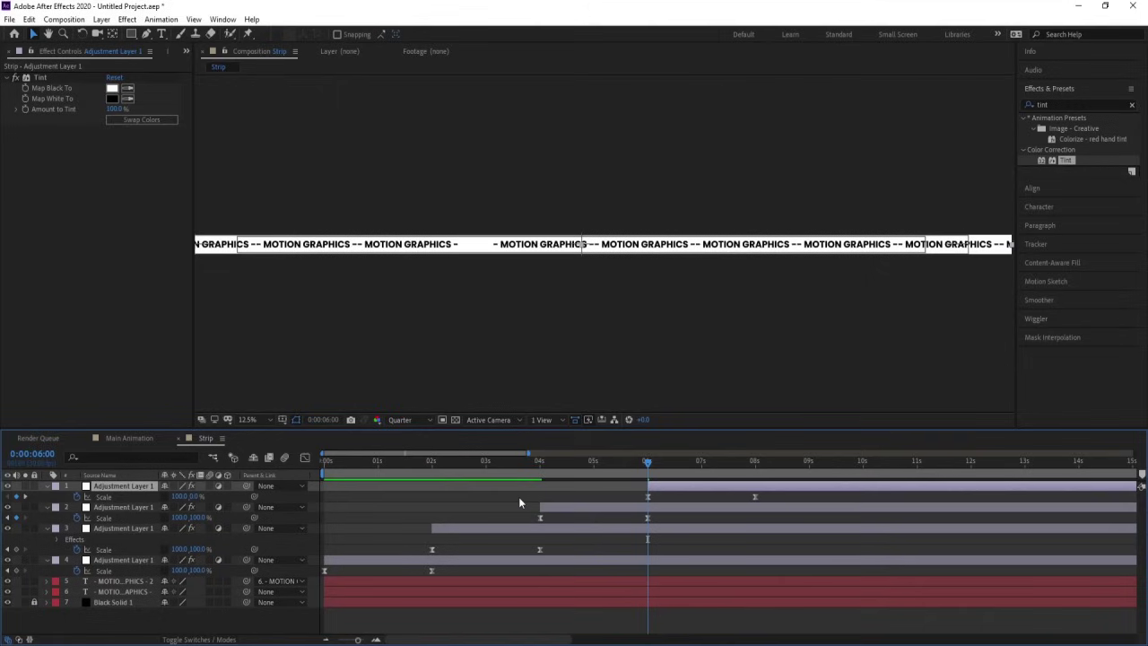
# Duplicate the top adjustment layer once more, start the copy at 8 s, and reveal its Scale keyframes
pyautogui.hotkey('ctrl', 'd')
pyautogui.press('k')
pyautogui.press('[')
pyautogui.press('-')
pyautogui.press('-')
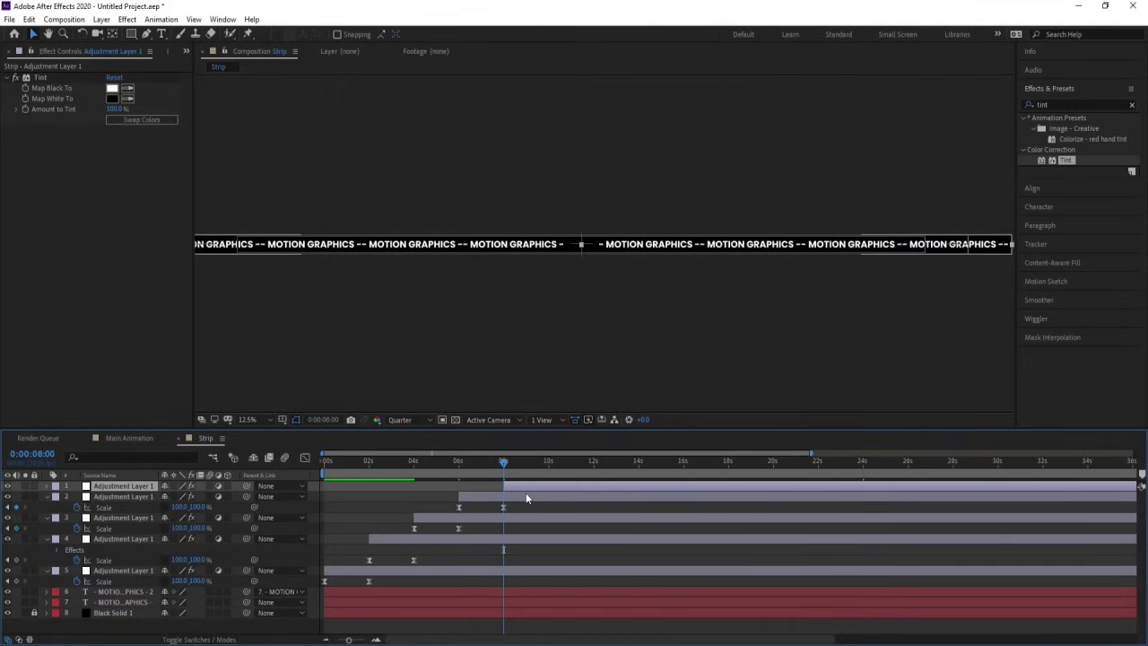
pyautogui.press('u')
# Duplicate all five adjustment layers together and shift the copies as a group so the first starts at 10 s
pyautogui.press('k')
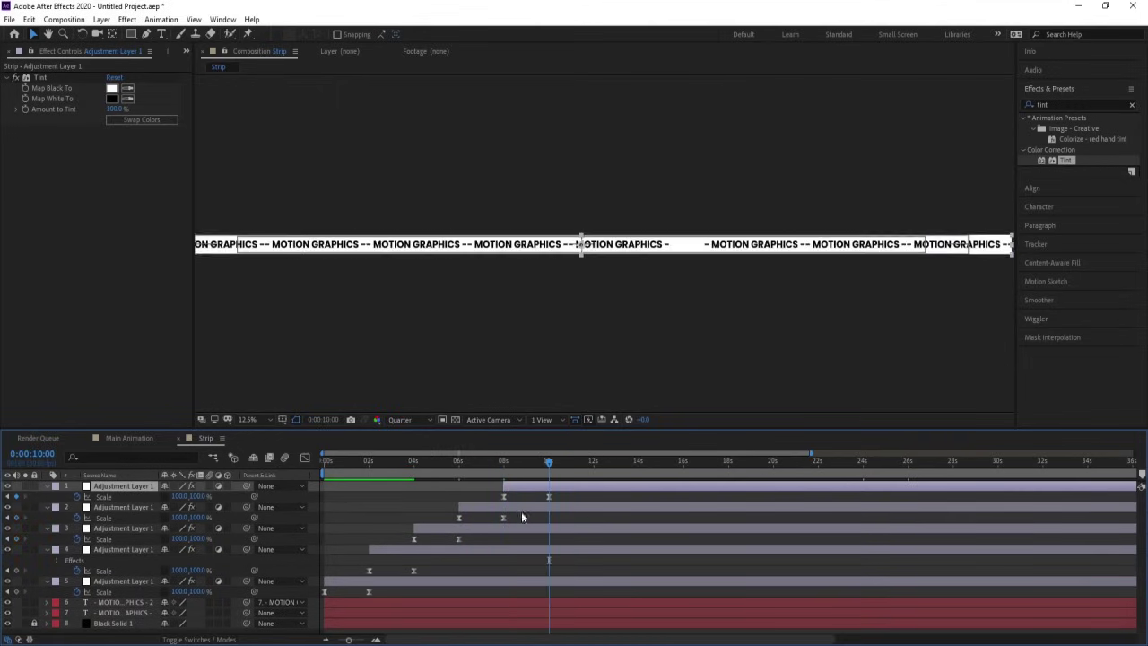
pyautogui.keyDown('shift'); pyautogui.click(427, 582); pyautogui.keyUp('shift')
pyautogui.hotkey('ctrl', 'd')
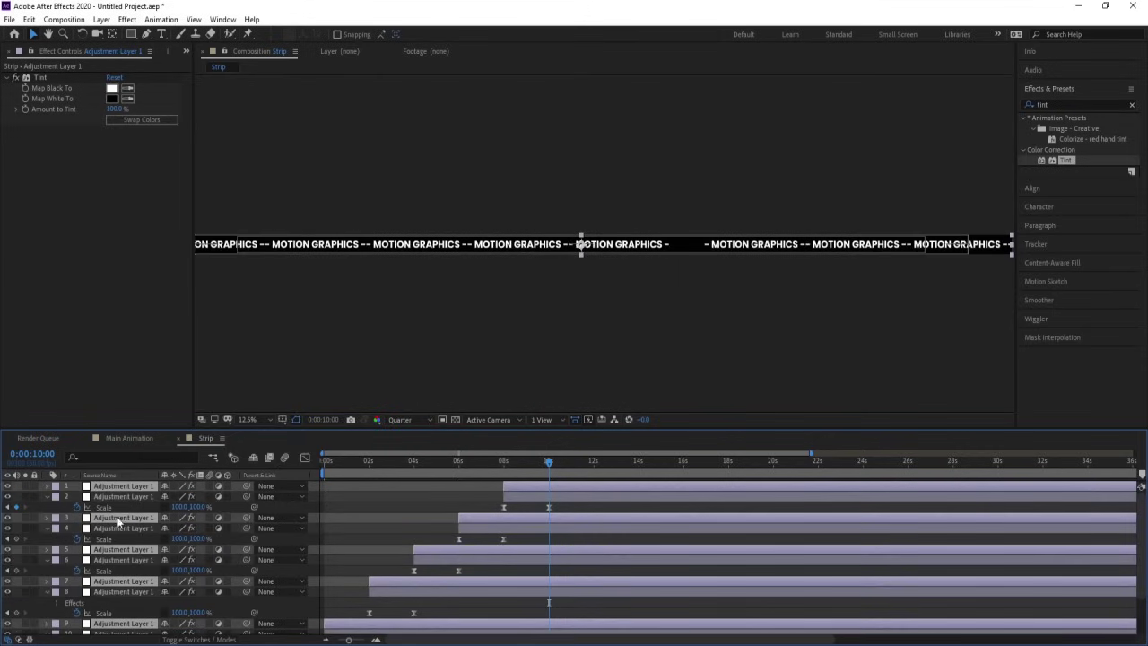
pyautogui.moveTo(346, 525); pyautogui.dragTo(567, 535)
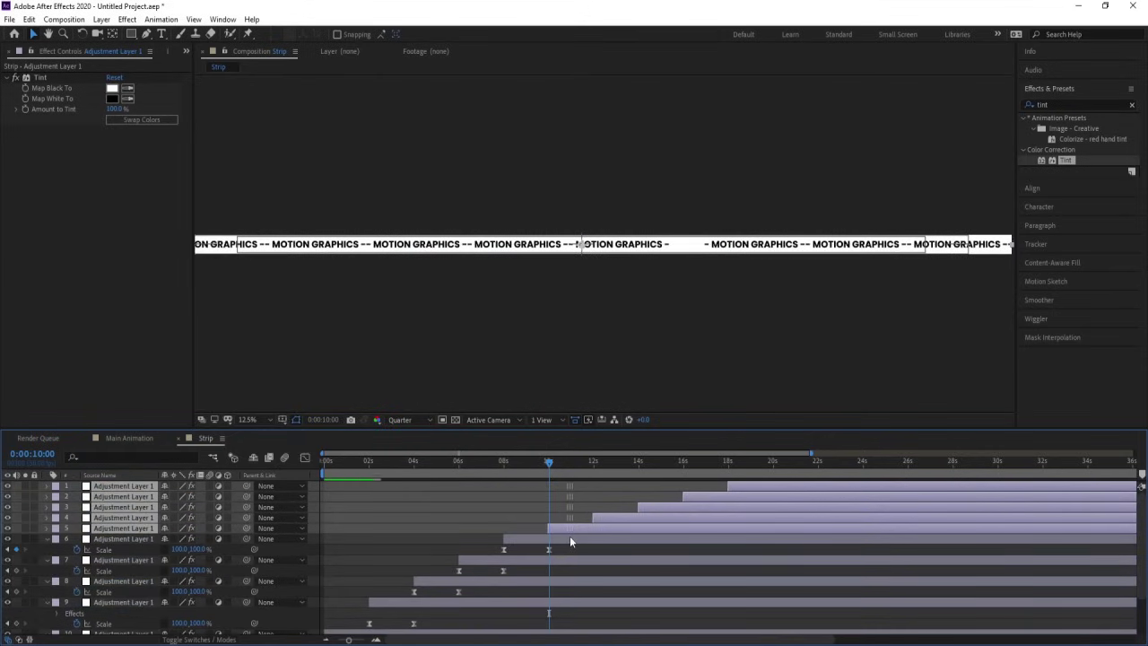
# Duplicate the five newest adjustment layers and align the copies as a group so the first starts at 20 s
pyautogui.hotkey('ctrl', 'd')
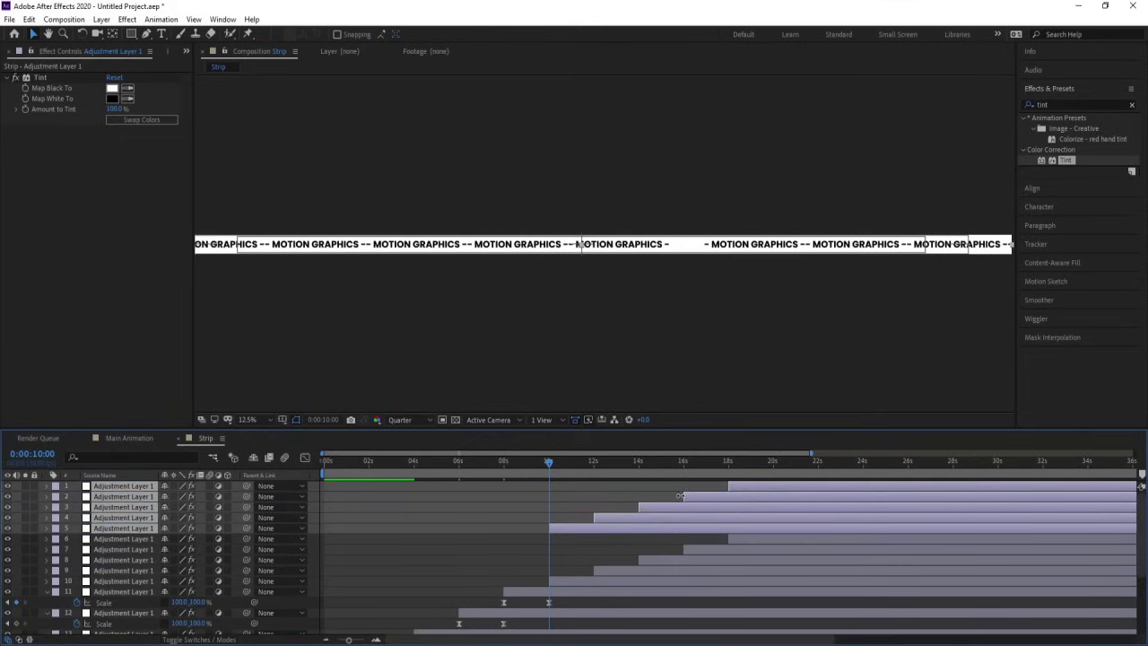
pyautogui.moveTo(570, 528); pyautogui.dragTo(842, 528)
pyautogui.click(769, 535)
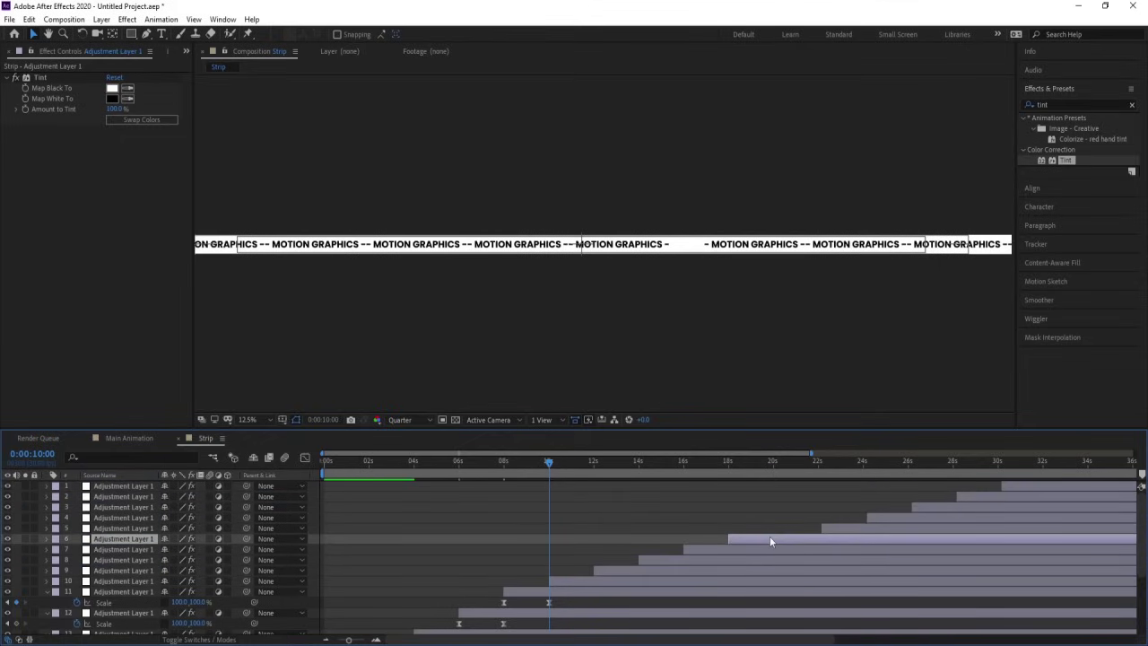
pyautogui.press('u')
pyautogui.press('k')
pyautogui.press('k')
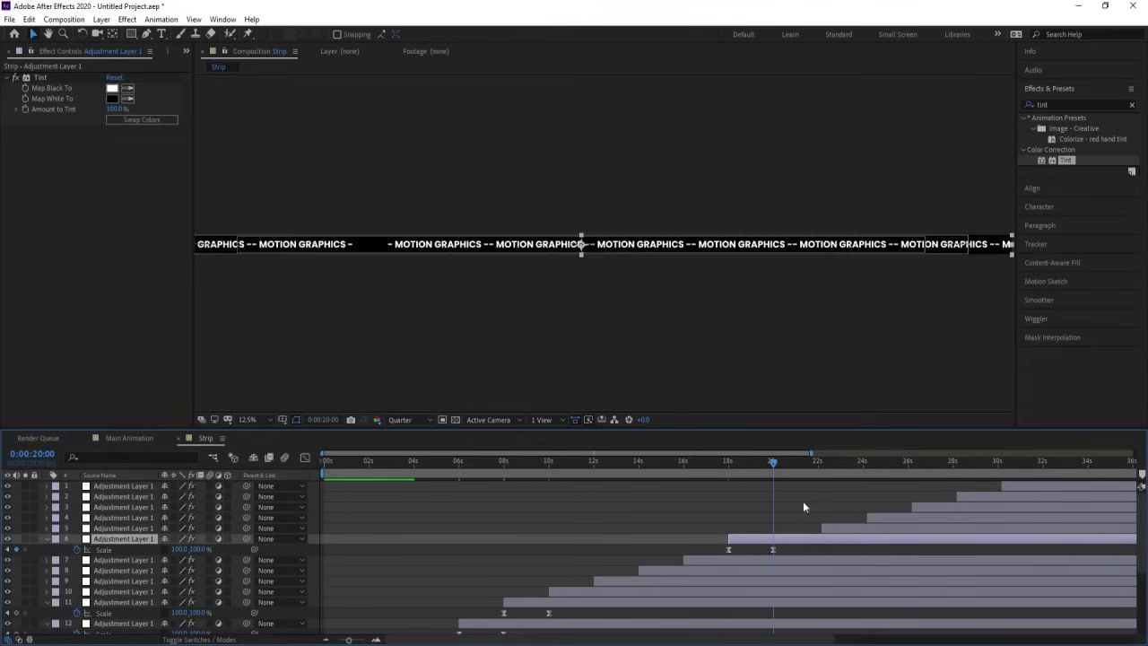
pyautogui.click(836, 529)
pyautogui.keyDown('shift'); pyautogui.click(104, 487); pyautogui.keyUp('shift')
pyautogui.moveTo(850, 529); pyautogui.dragTo(809, 525)
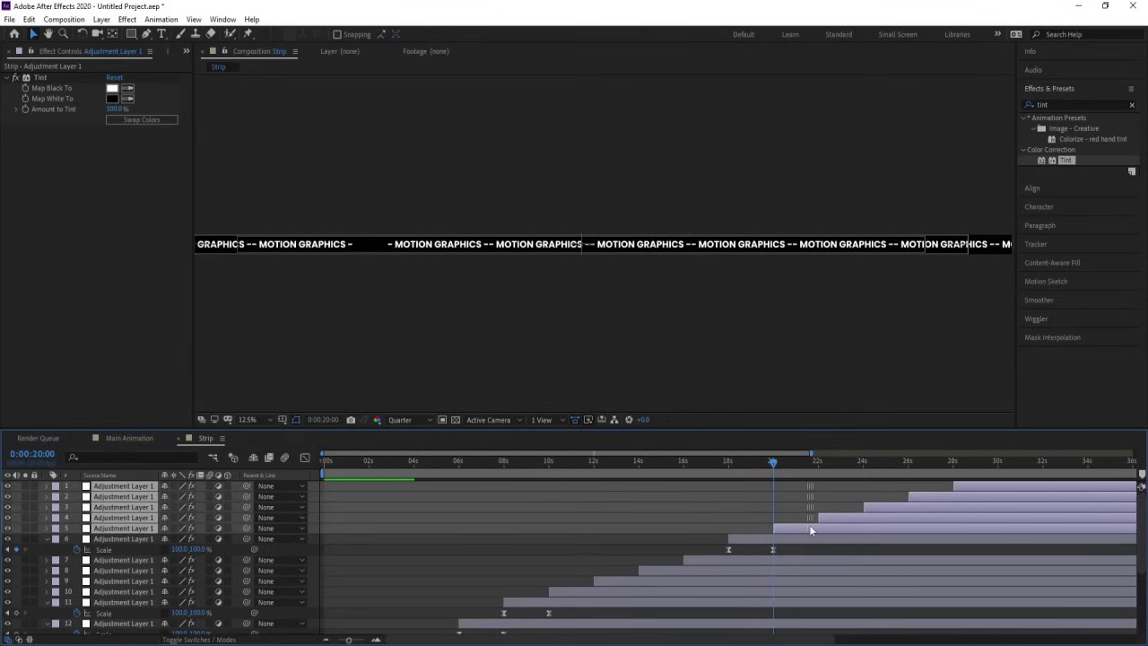
pyautogui.scroll(2, 807, 524)
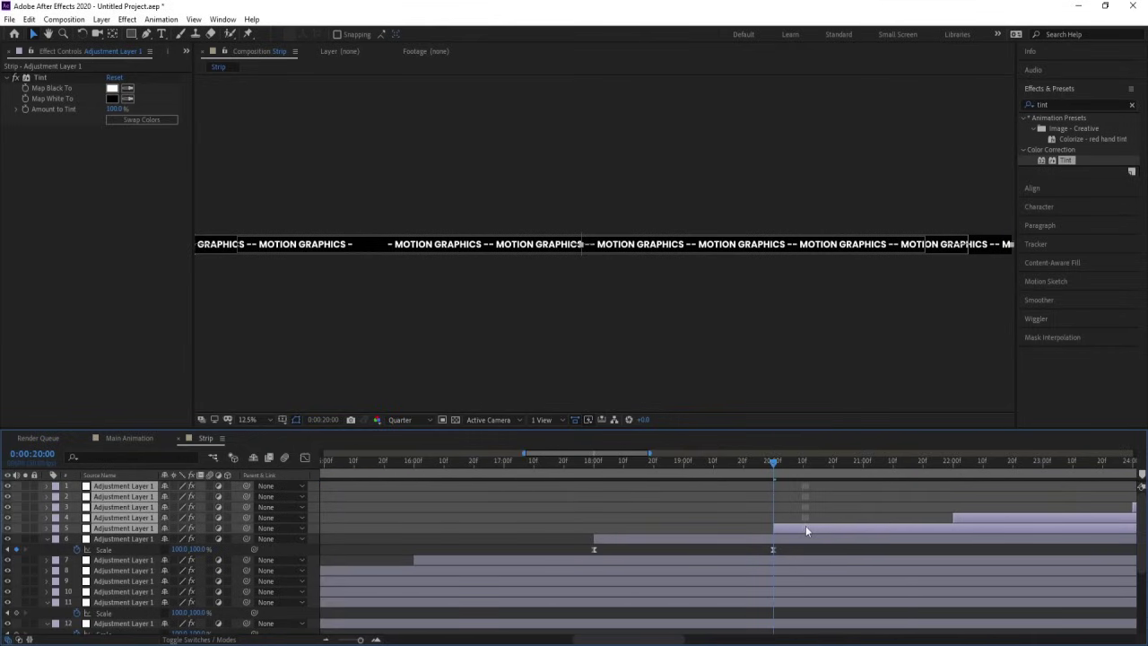
pyautogui.scroll(-1, 771, 520)
pyautogui.scroll(-2, 739, 518)
# Check the staggered Scale keyframes on all layers, collapse them, and preview the strip from the start
pyautogui.click(582, 493)
pyautogui.press('u')
pyautogui.press('u')
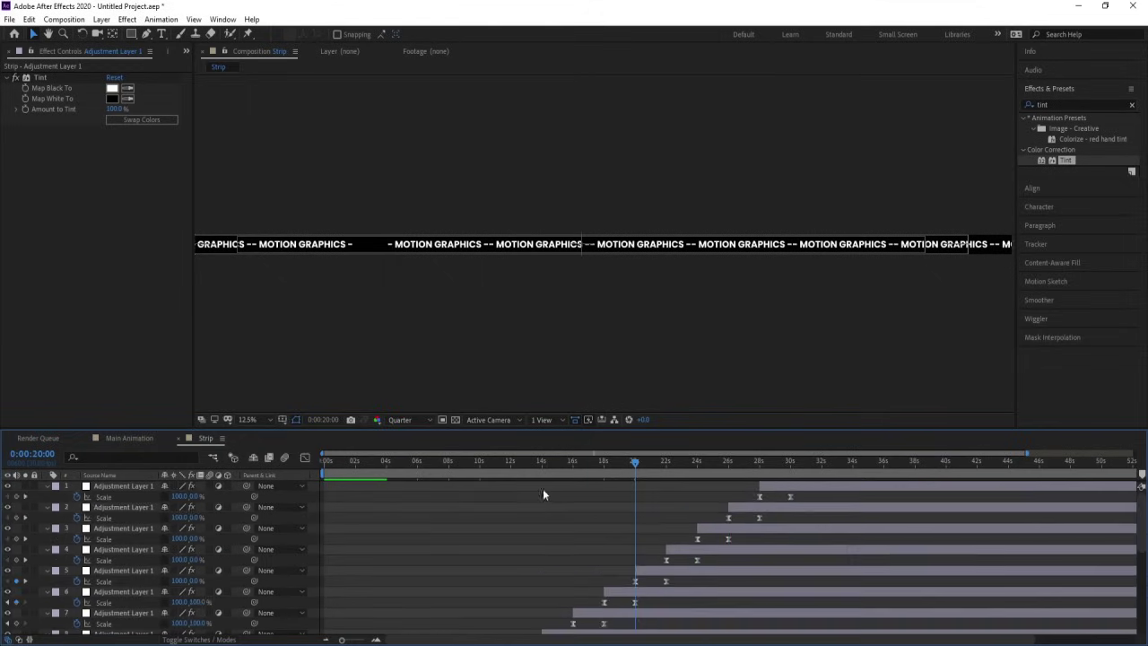
pyautogui.press('u')
pyautogui.moveTo(505, 463); pyautogui.dragTo(243, 466)
pyautogui.press('space')
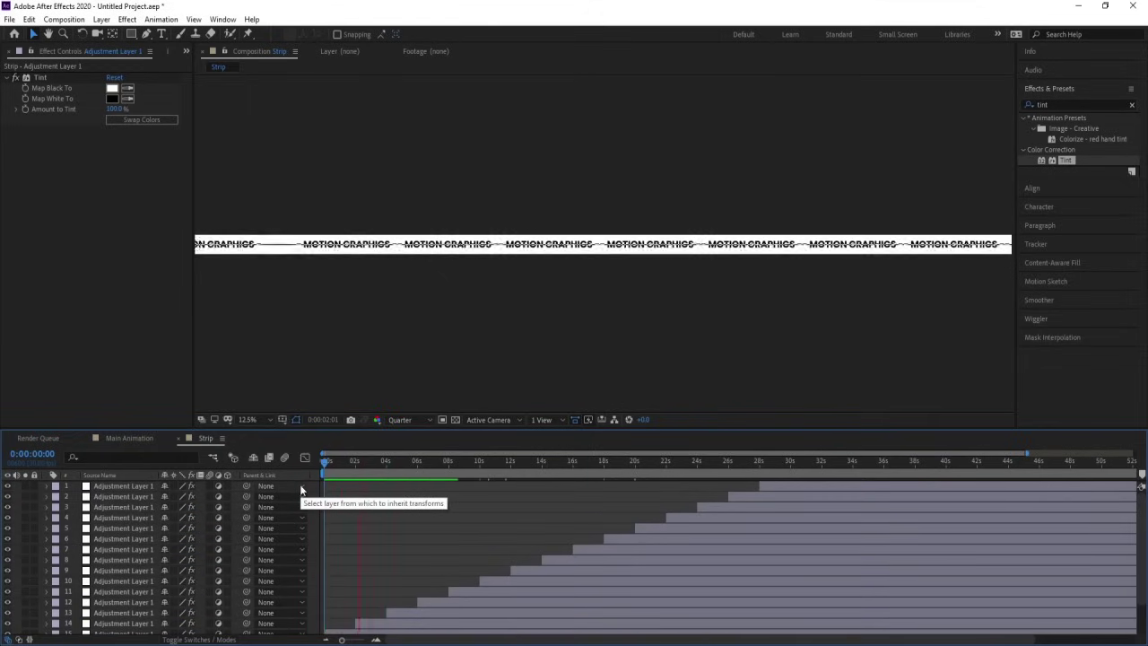
# Preview the strip around the 16 s mark to check how the loop runs
pyautogui.scroll(-3, 643, 497)
pyautogui.click(571, 461)
pyautogui.click(572, 463)
pyautogui.press('space')
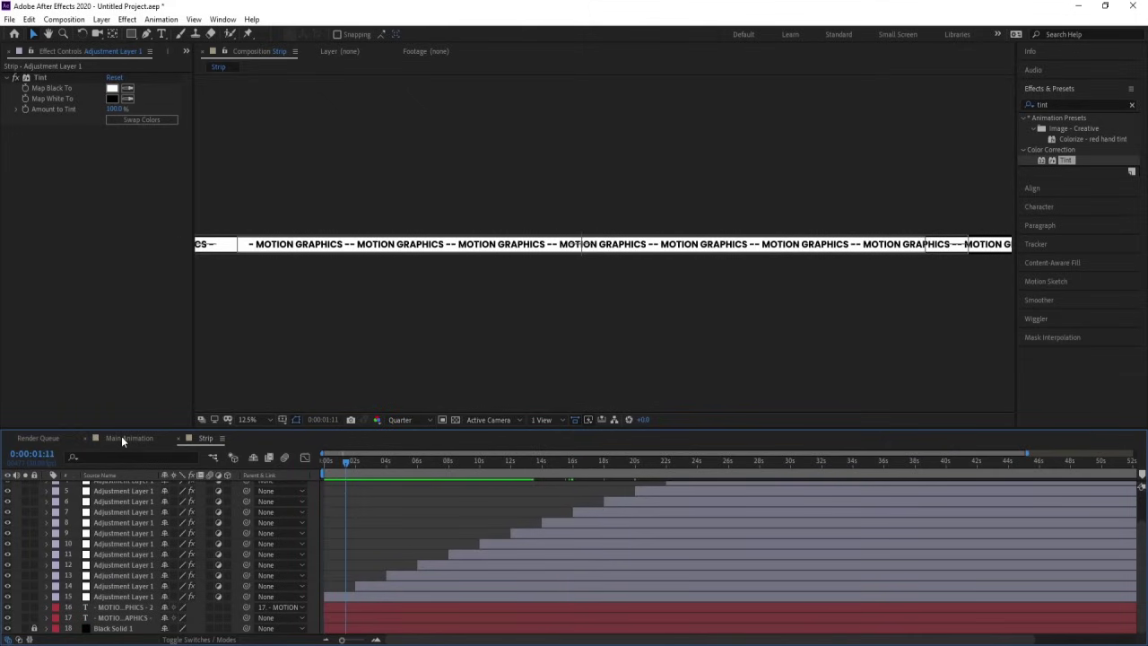
# Duplicate the Strip composition in the project and open the copy, Strip 2
pyautogui.hotkey('ctrl', '0')
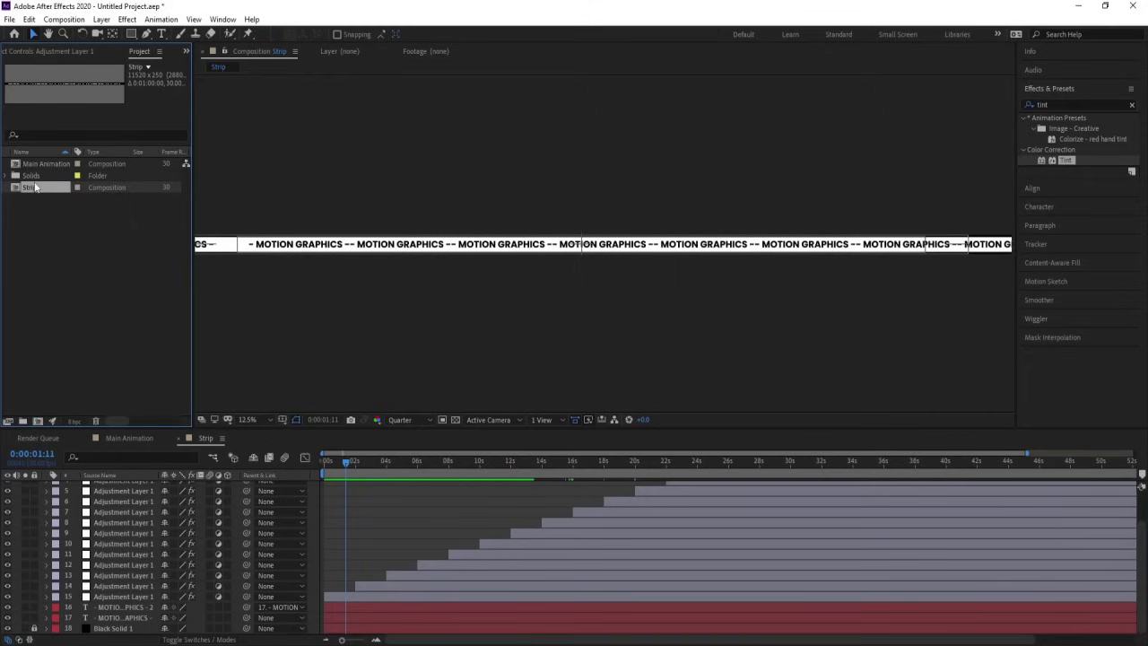
pyautogui.hotkey('ctrl', 'd')
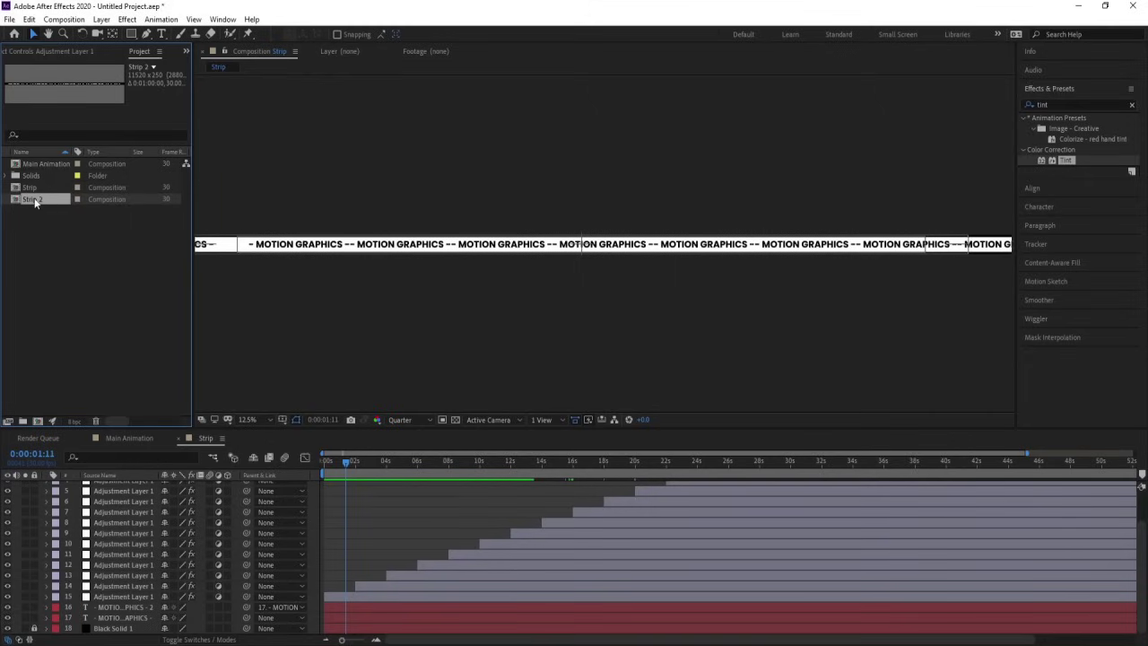
pyautogui.doubleClick(34, 199)
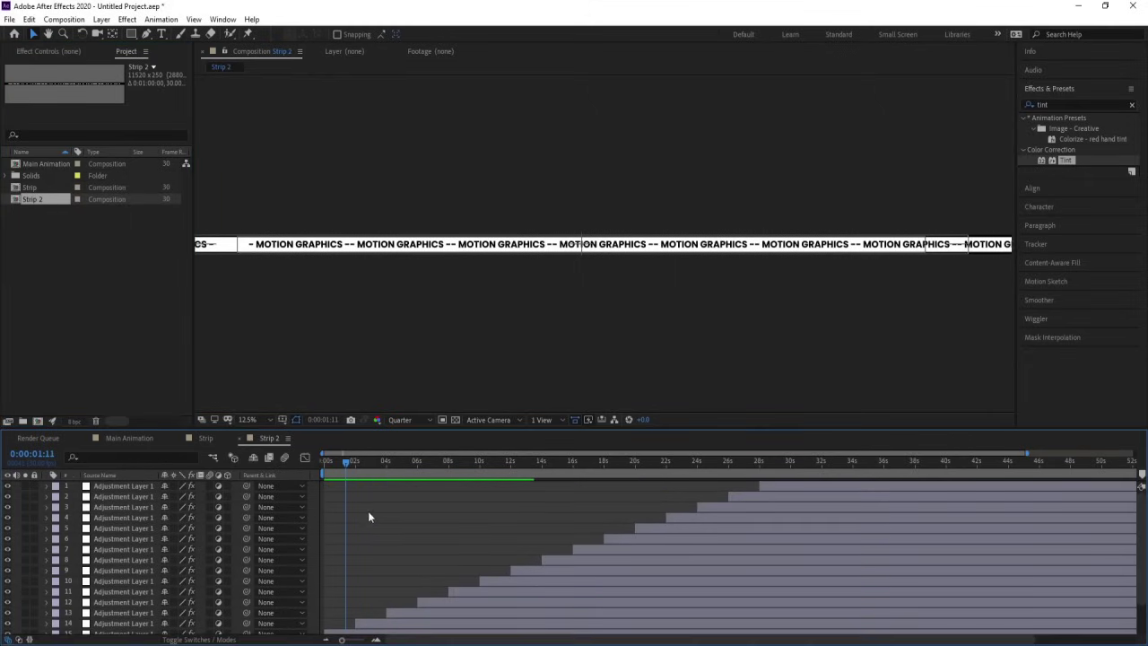
# Time-reverse the text layer's Position keyframes in Strip 2, preview the motion from the start, and collapse the revealed keyframes
pyautogui.press('u')
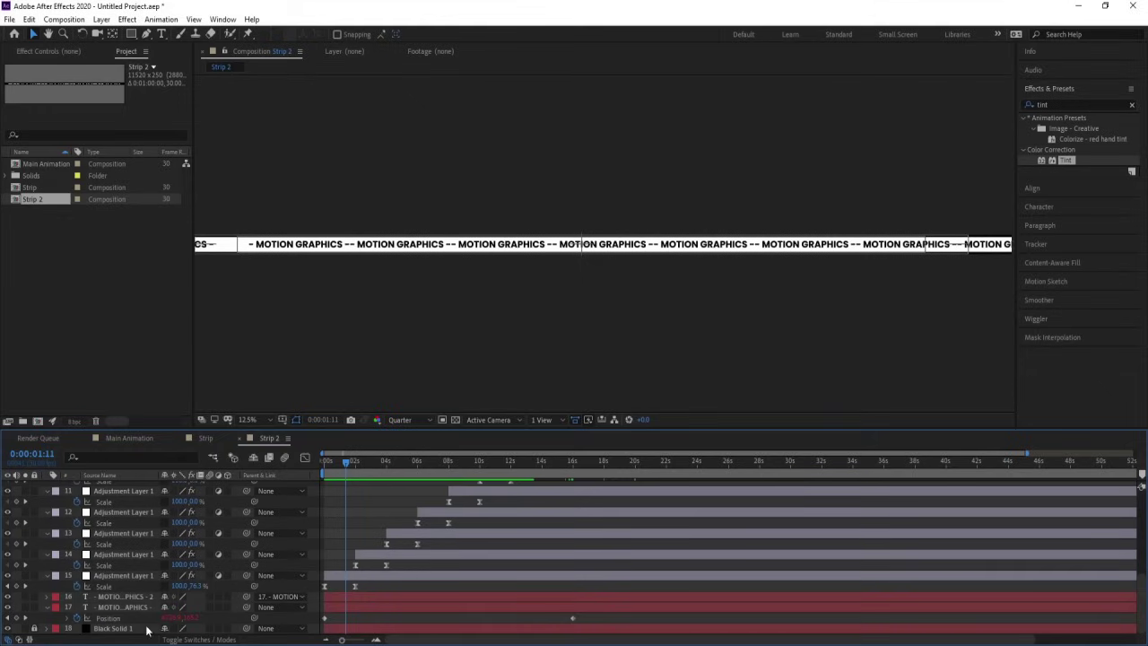
pyautogui.click(108, 618)
pyautogui.rightClick(137, 618)
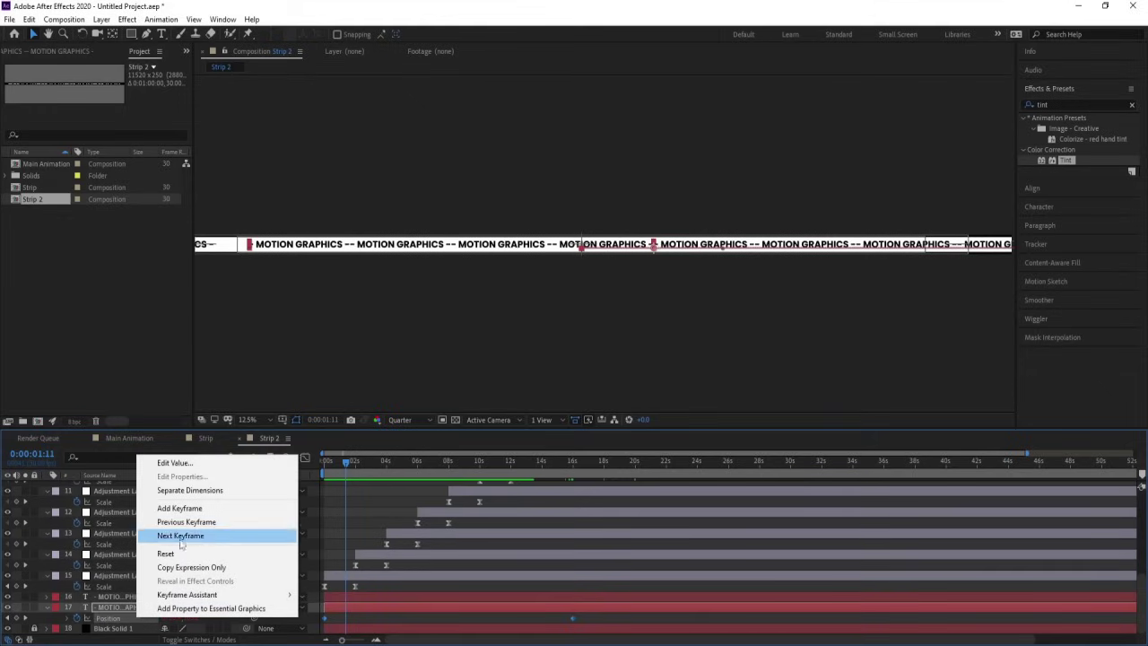
pyautogui.moveTo(213, 595)
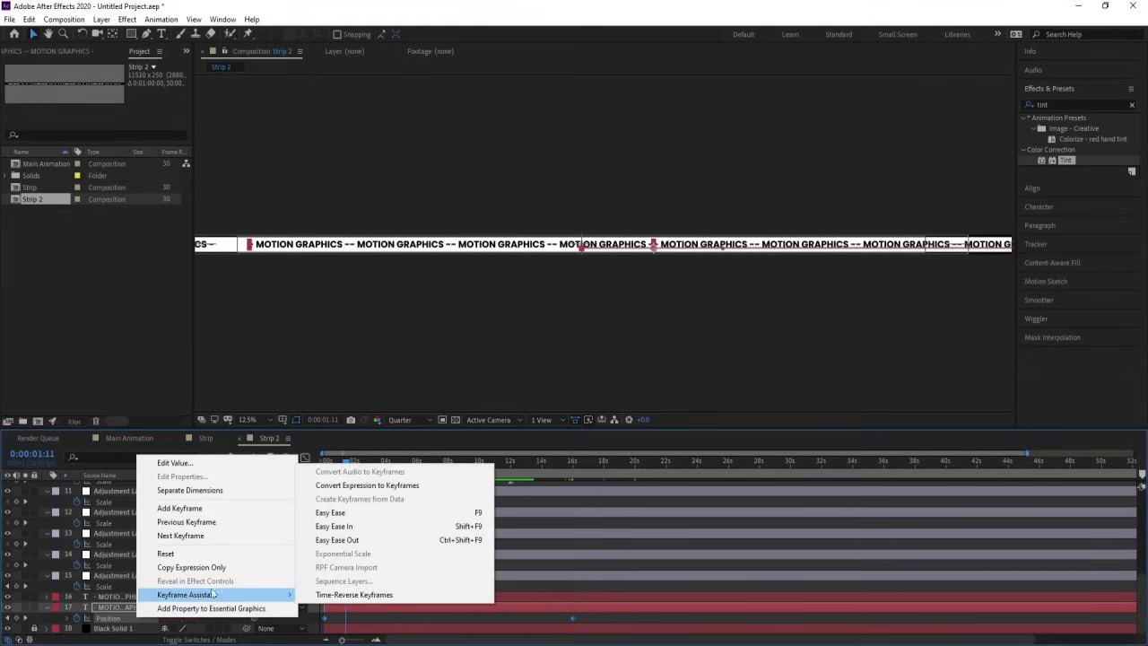
pyautogui.click(355, 594)
pyautogui.press('Home')
pyautogui.press('space')
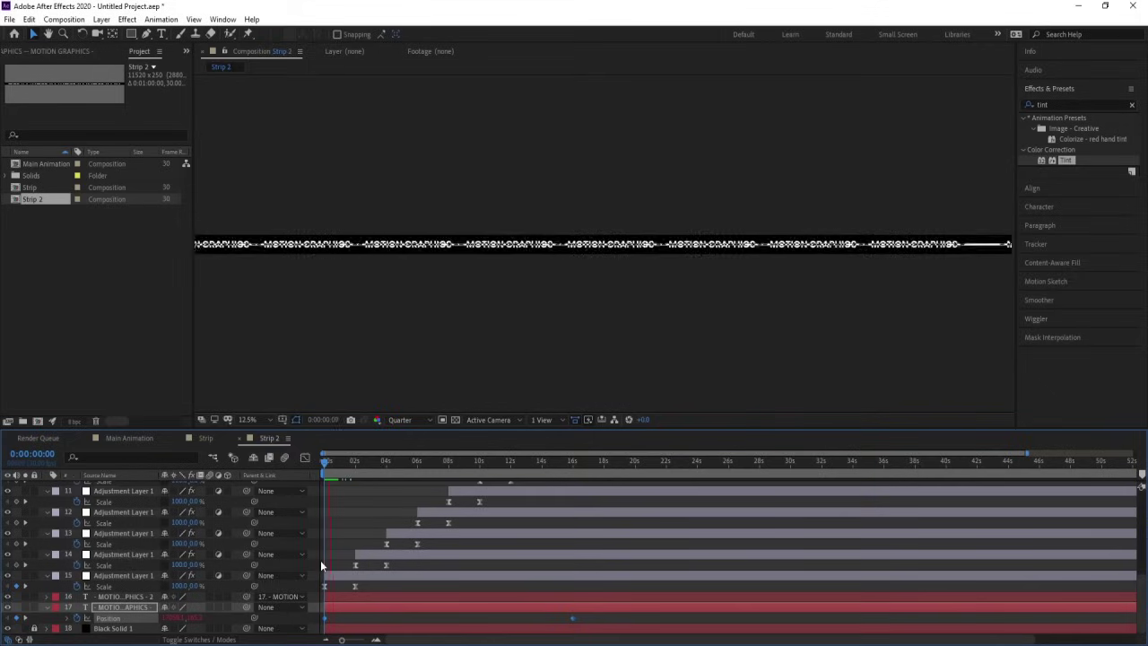
pyautogui.scroll(5, 340, 513)
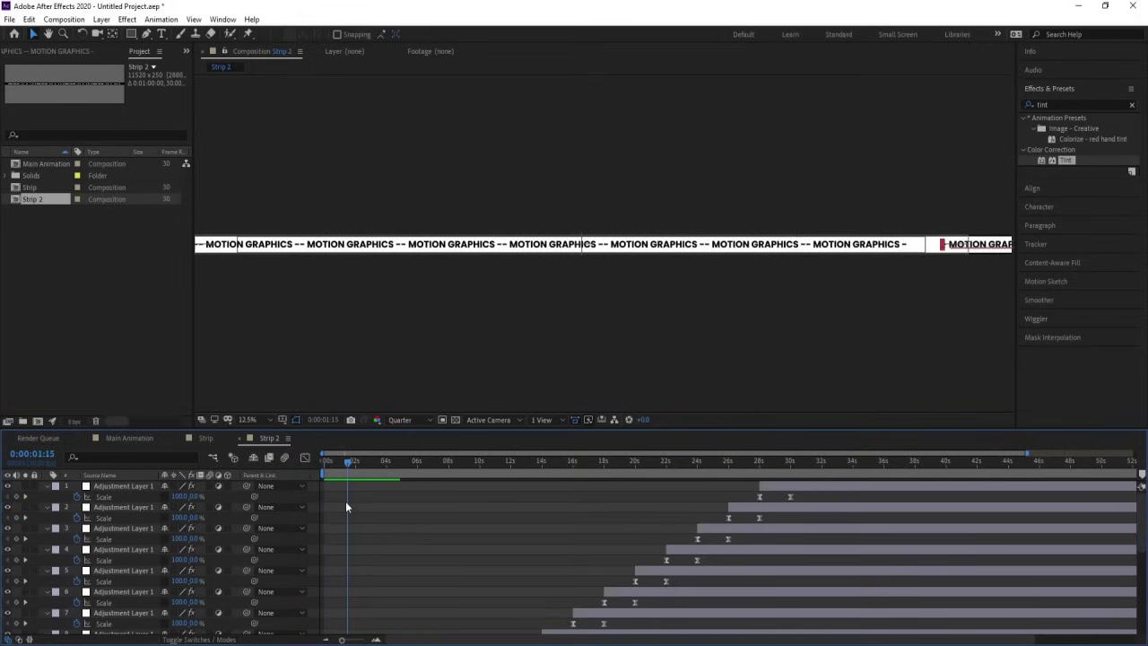
pyautogui.press('u')
# Add a new adjustment layer above all Strip 2 layers, apply Tint mapping black to white and white to black, and preview it
pyautogui.rightClick(322, 493)
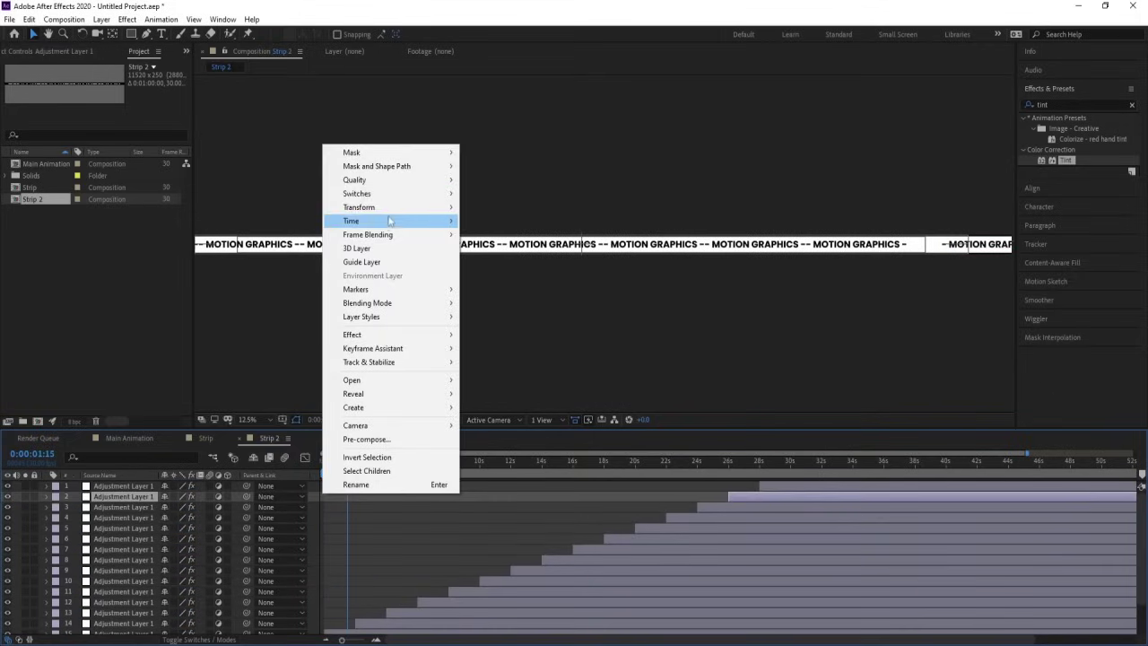
pyautogui.click(350, 502)
pyautogui.rightClick(315, 507)
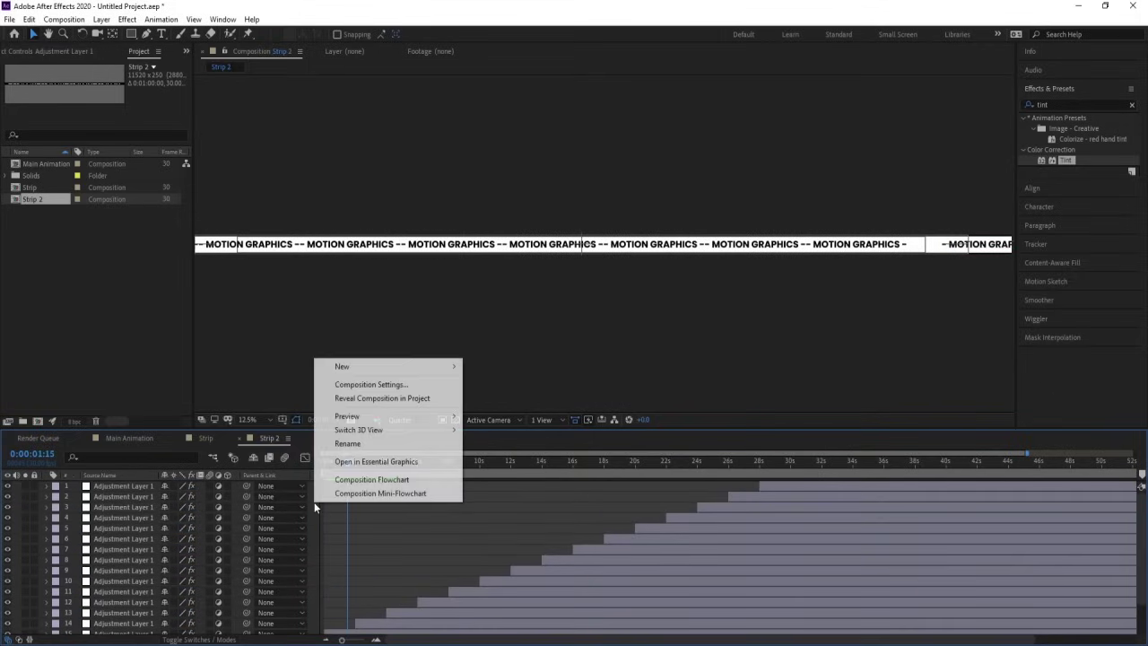
pyautogui.moveTo(341, 368)
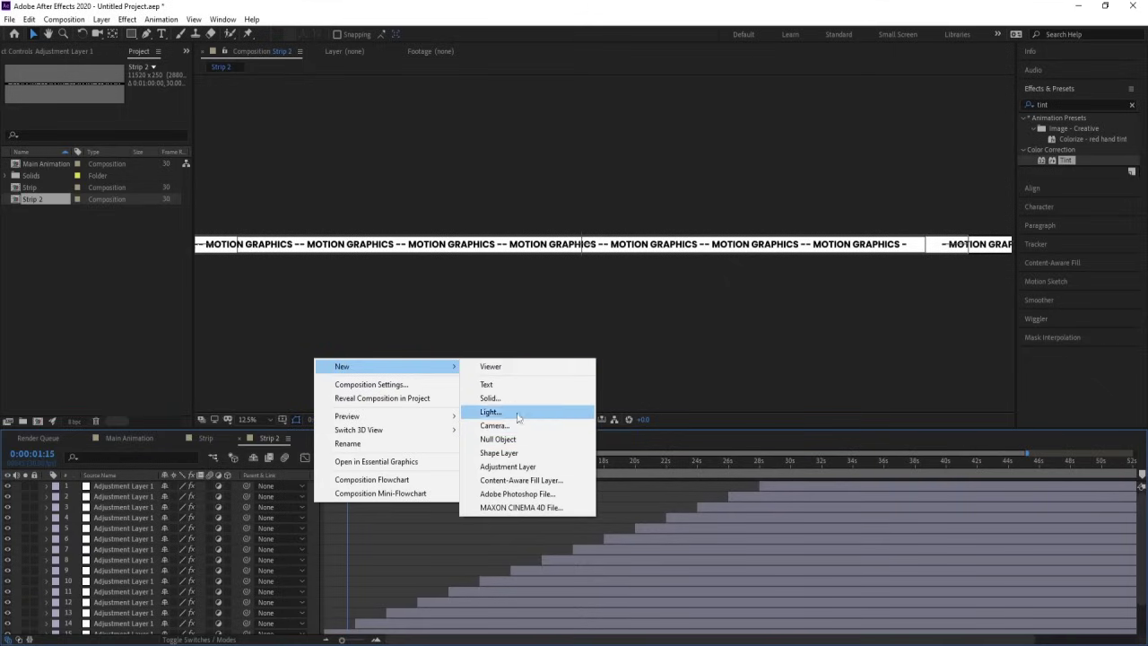
pyautogui.click(495, 468)
pyautogui.doubleClick(1067, 162)
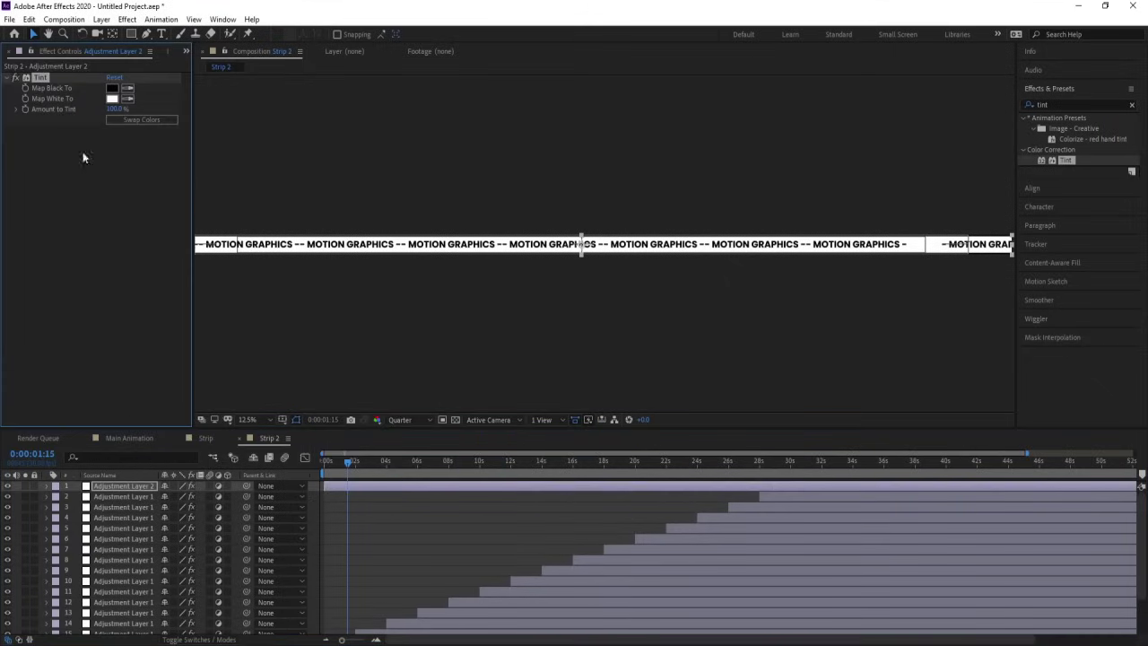
pyautogui.press('space')
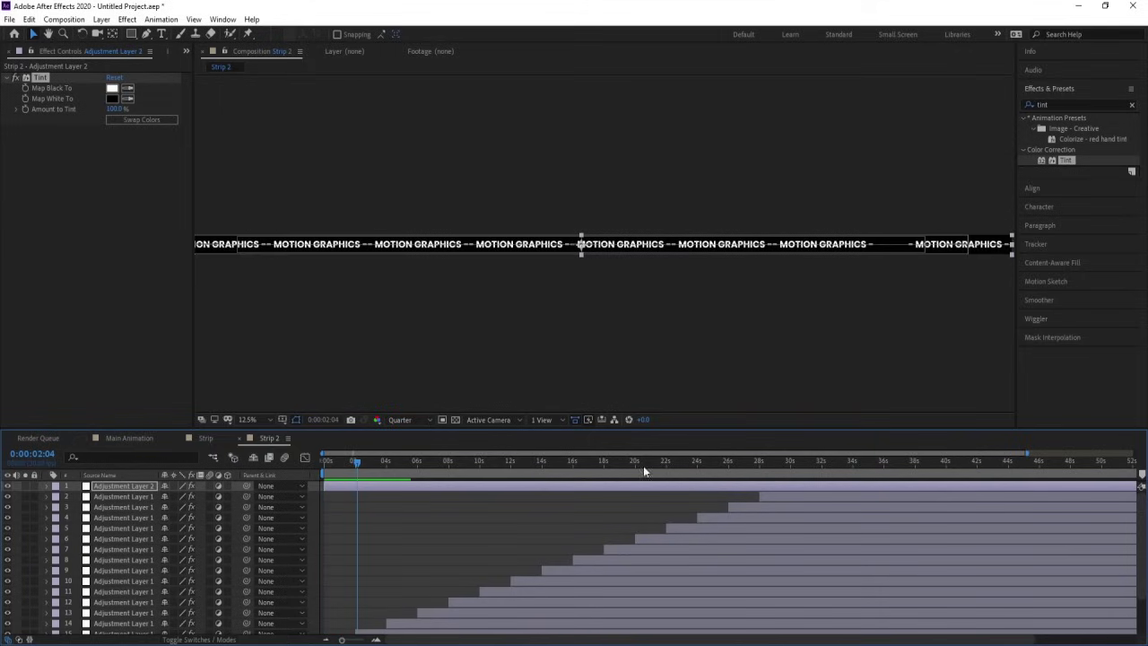
# End Strip 2's work area at the text layer's last Position keyframe at 16 s and trim the composition to it
pyautogui.click(485, 516)
pyautogui.press('u')
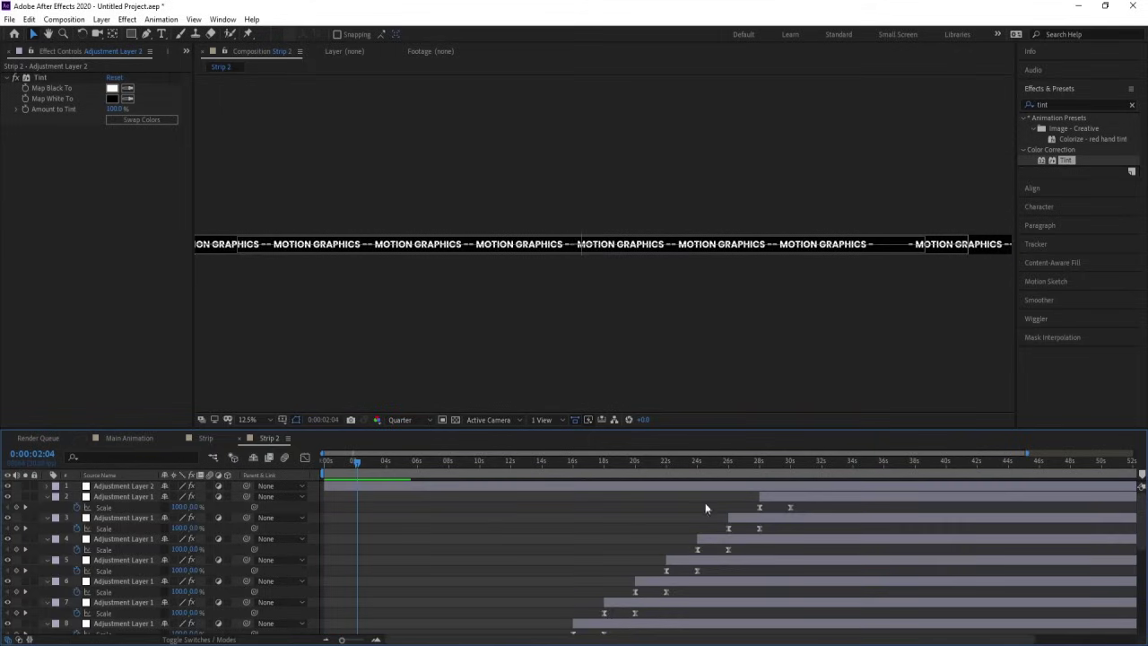
pyautogui.scroll(-5, 821, 478)
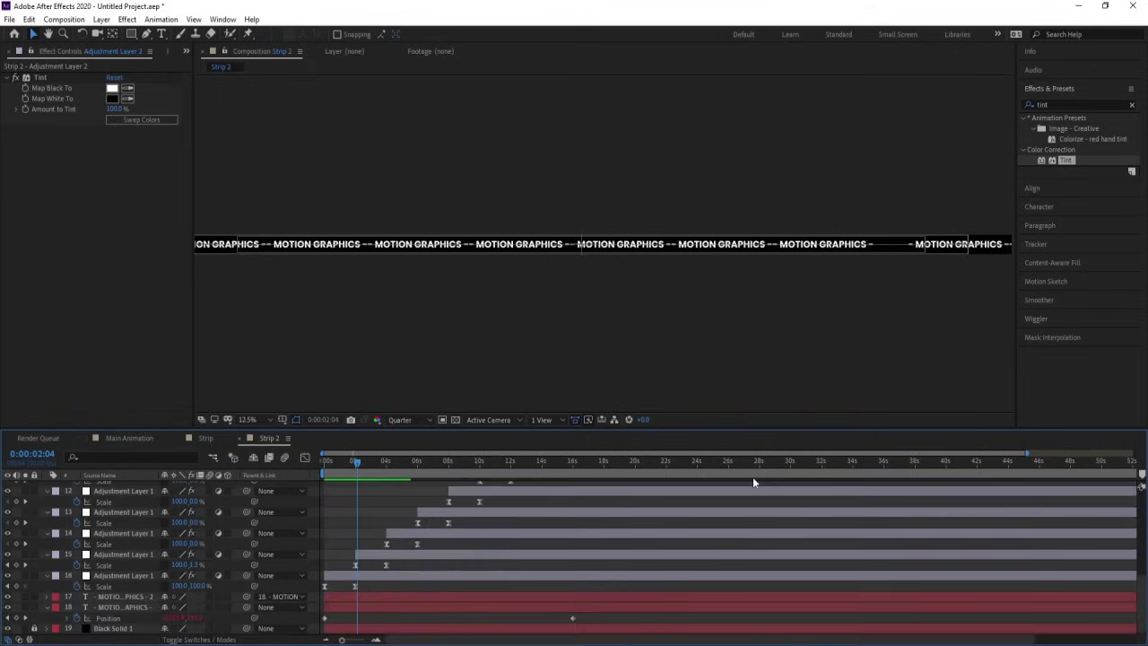
pyautogui.click(573, 461)
pyautogui.press('pageup')
pyautogui.press('=')
pyautogui.press('=')
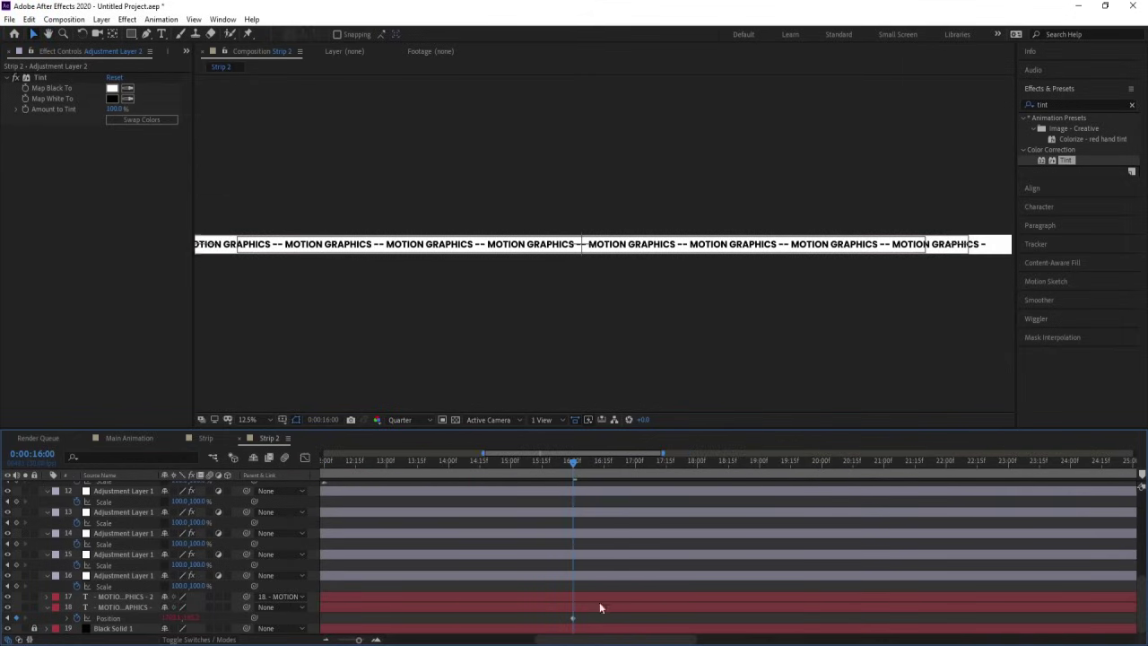
pyautogui.rightClick(557, 470)
pyautogui.click(603, 508)
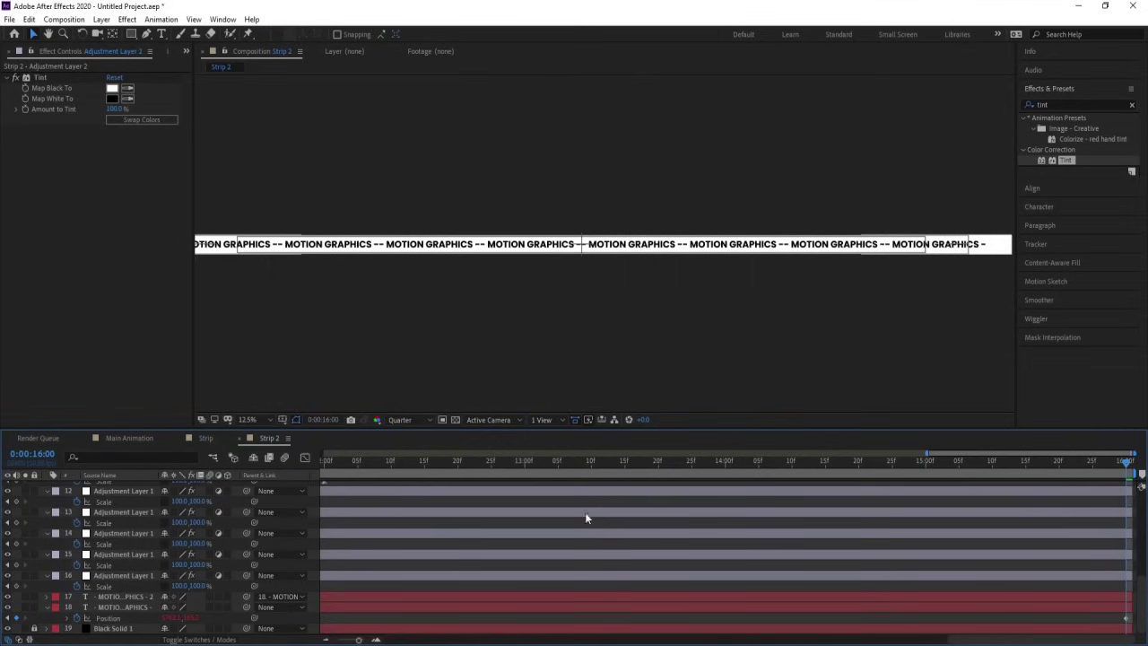
# Set the original Strip composition's work area to end at 0:00:16:00 and trim the composition to it
pyautogui.click(215, 439)
pyautogui.scroll(2, 620, 559)
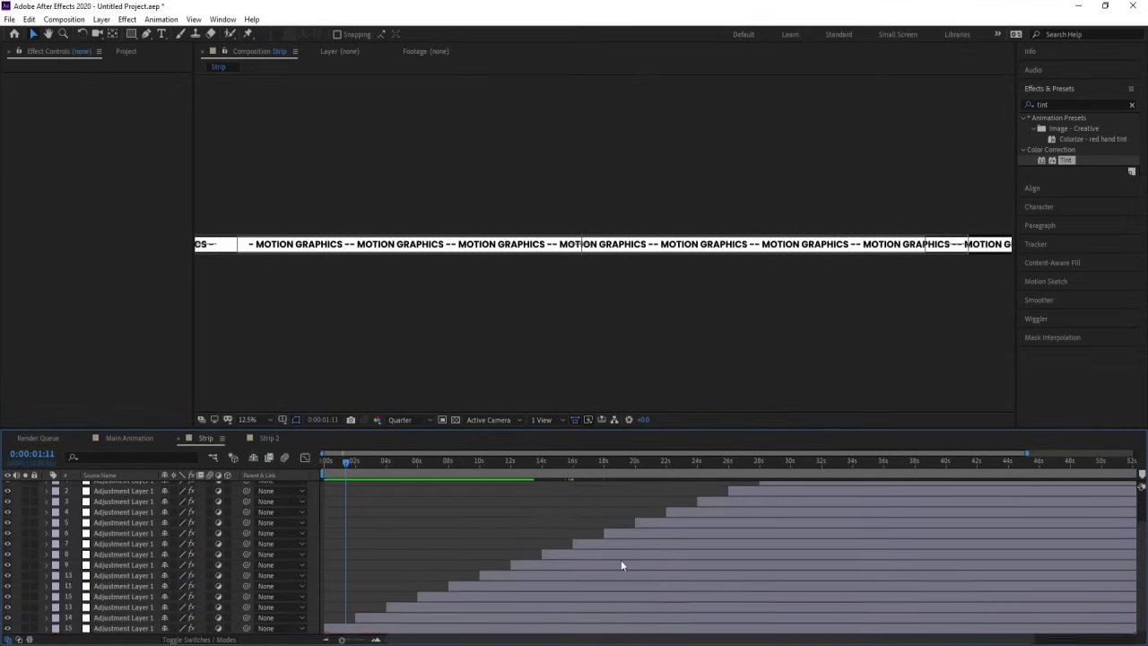
pyautogui.press('u')
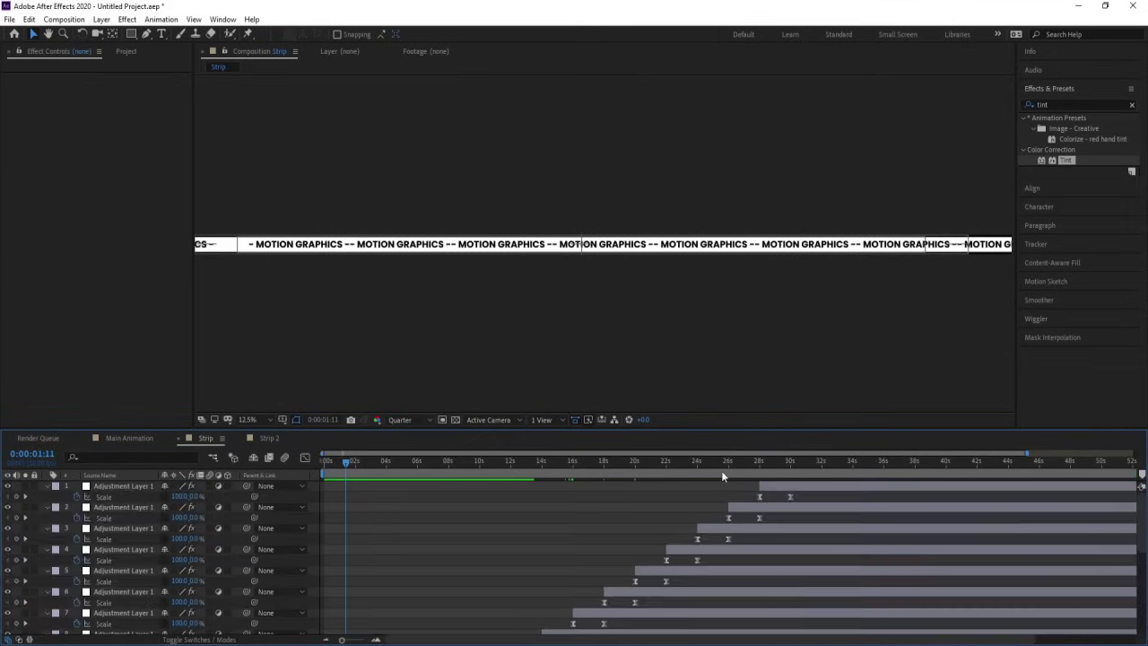
pyautogui.scroll(-5, 721, 476)
pyautogui.click(570, 463)
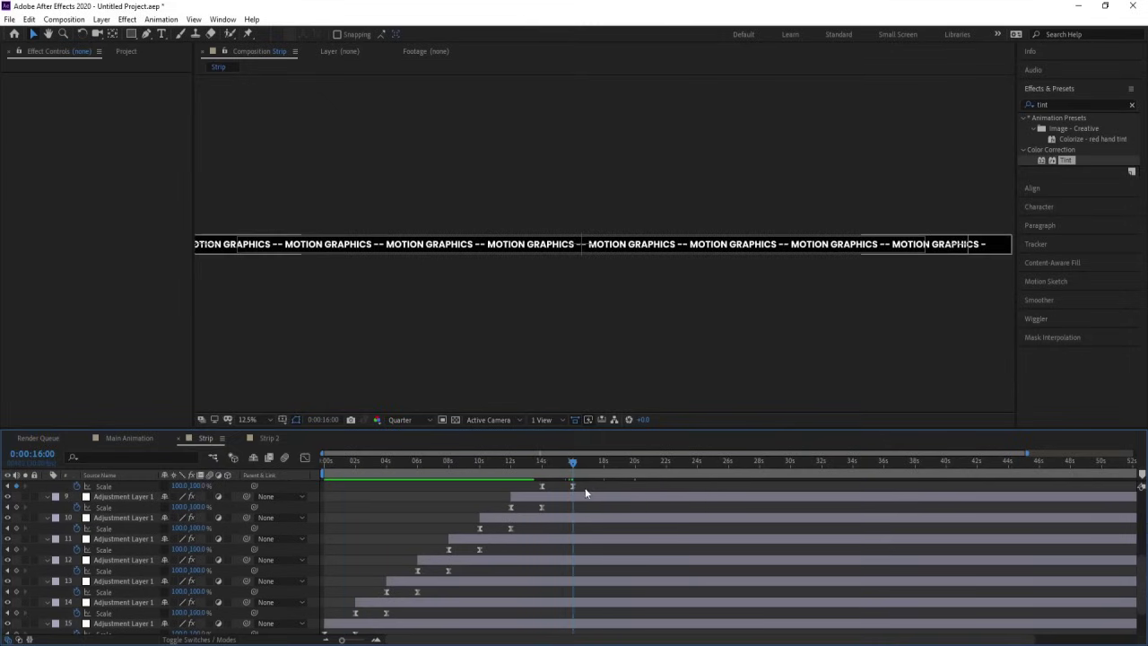
pyautogui.rightClick(560, 474)
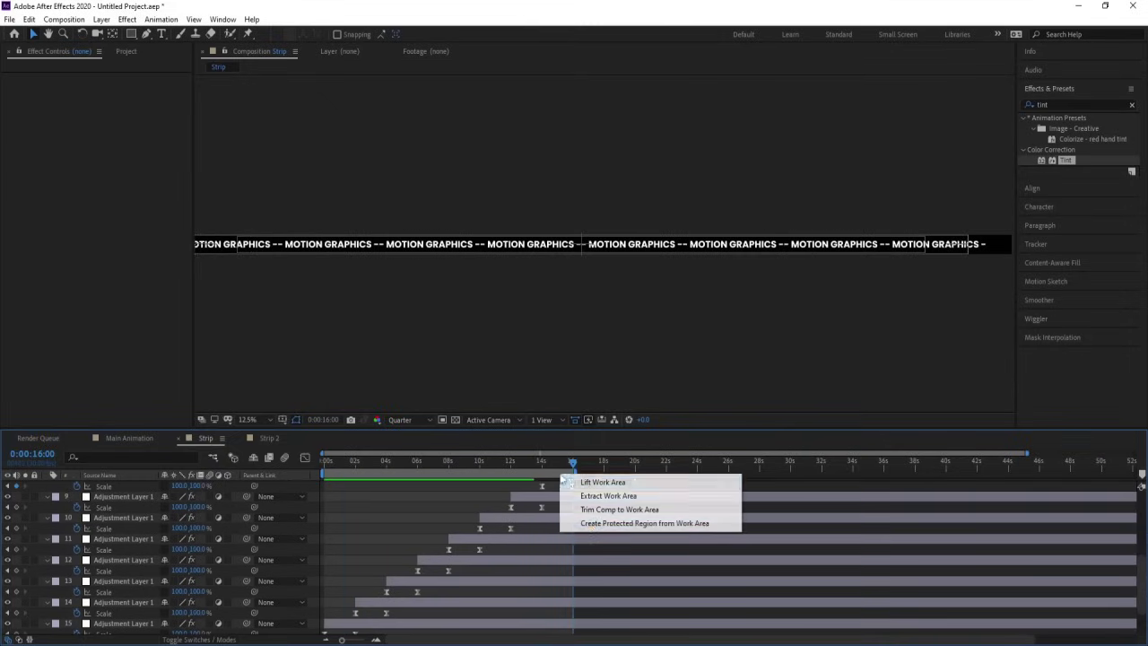
pyautogui.click(619, 508)
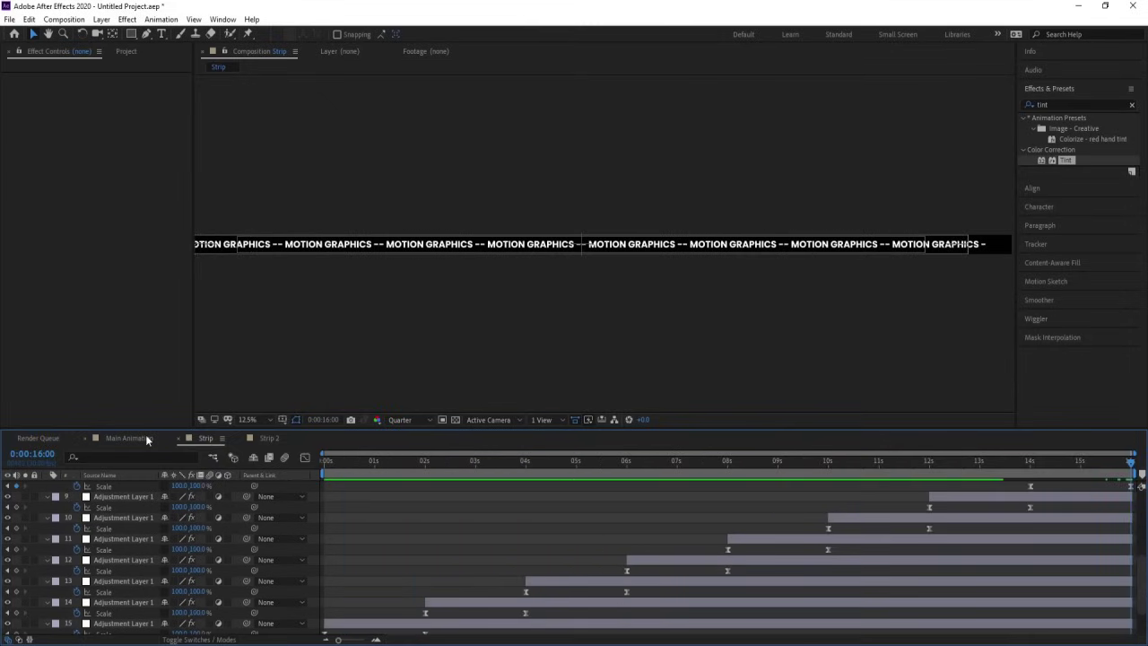
# Place the Strip composition in Main Animation as a layer and set its Scale to 30%
pyautogui.click(126, 438)
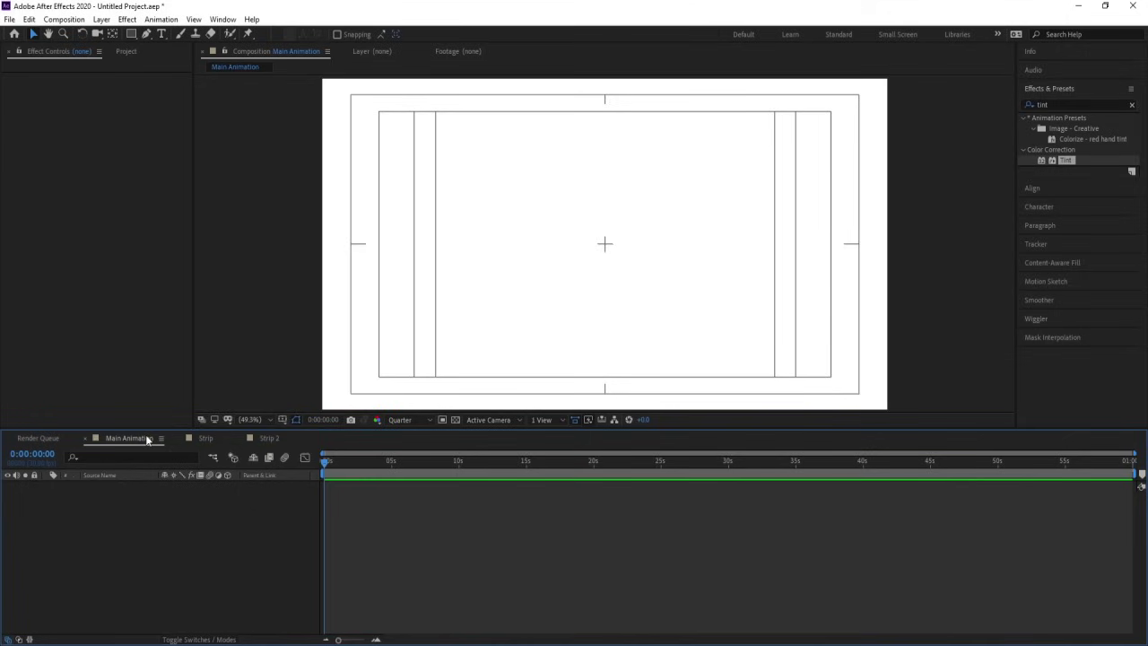
pyautogui.hotkey('ctrl', '0')
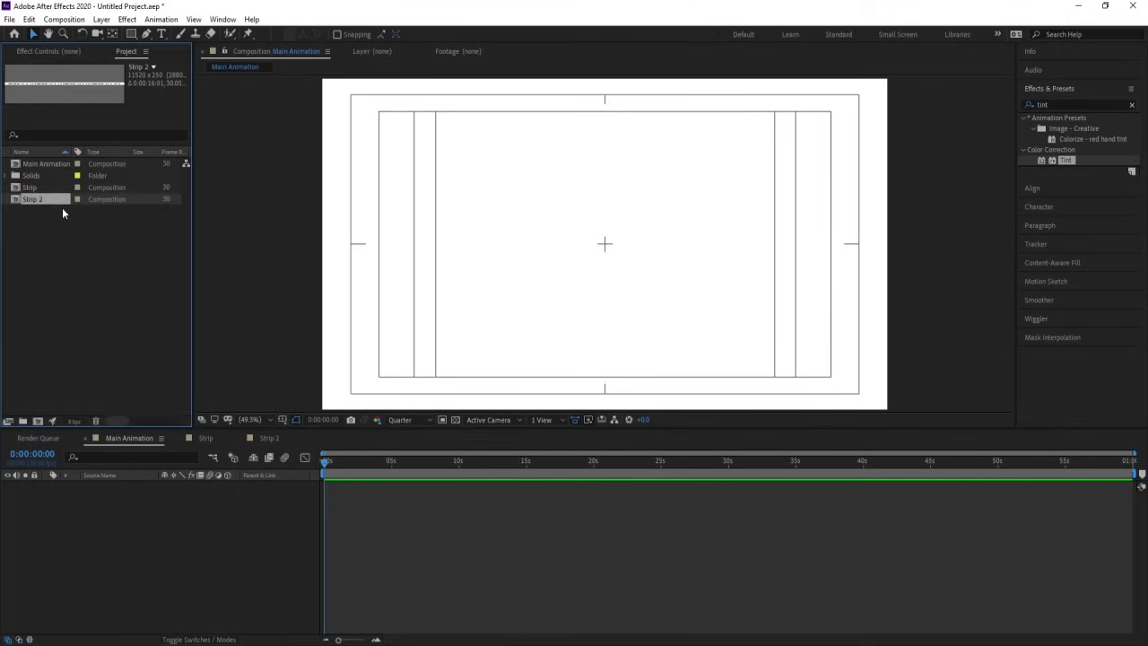
pyautogui.click(42, 188)
pyautogui.moveTo(41, 187); pyautogui.dragTo(143, 498)
pyautogui.press('s')
# Enable time remapping on the Strip layer, add a Time Remap keyframe at 0:00:16:00, and delete the end keyframe just after it
pyautogui.click(538, 462)
pyautogui.press('=')
pyautogui.press('=')
pyautogui.moveTo(538, 465); pyautogui.dragTo(555, 464)
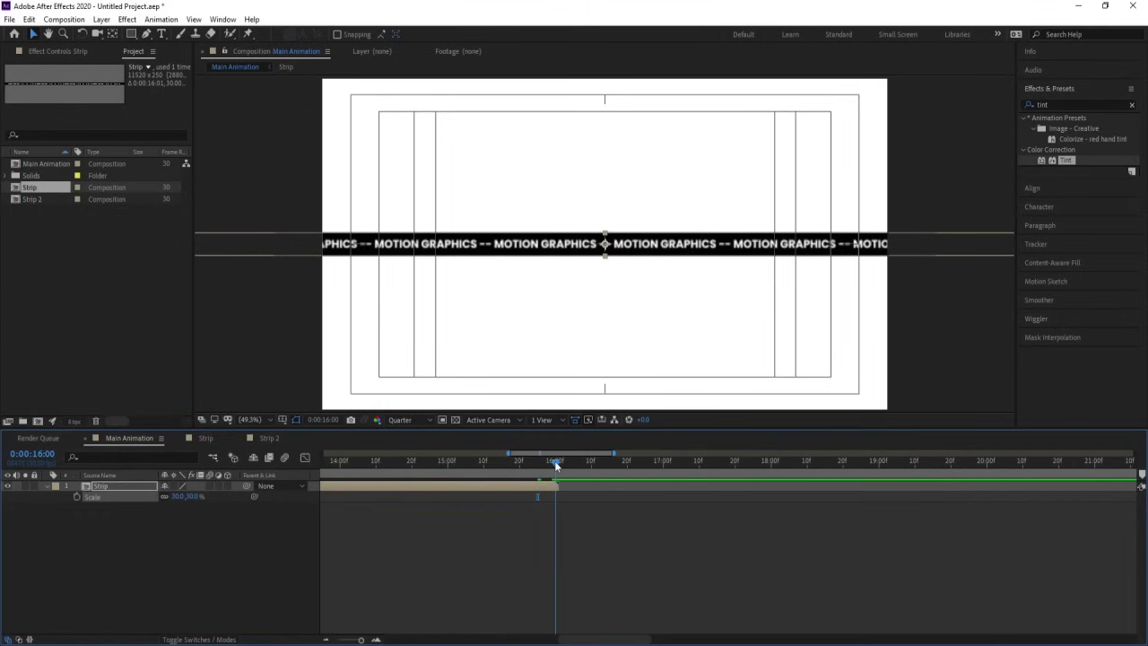
pyautogui.rightClick(557, 486)
pyautogui.moveTo(628, 212)
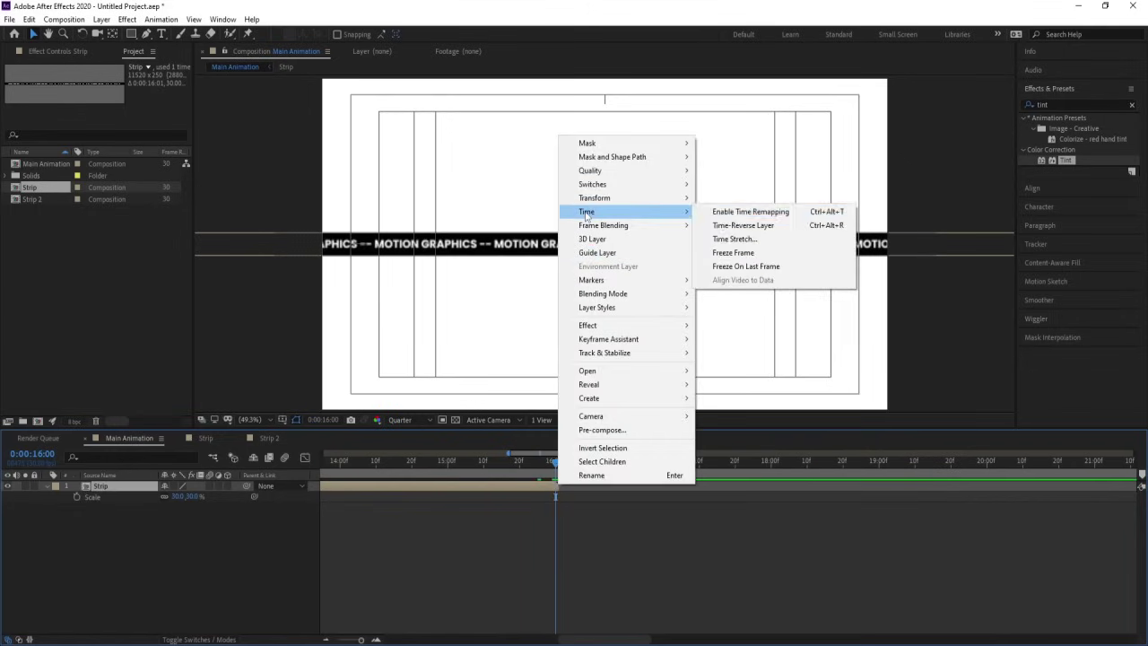
pyautogui.click(749, 211)
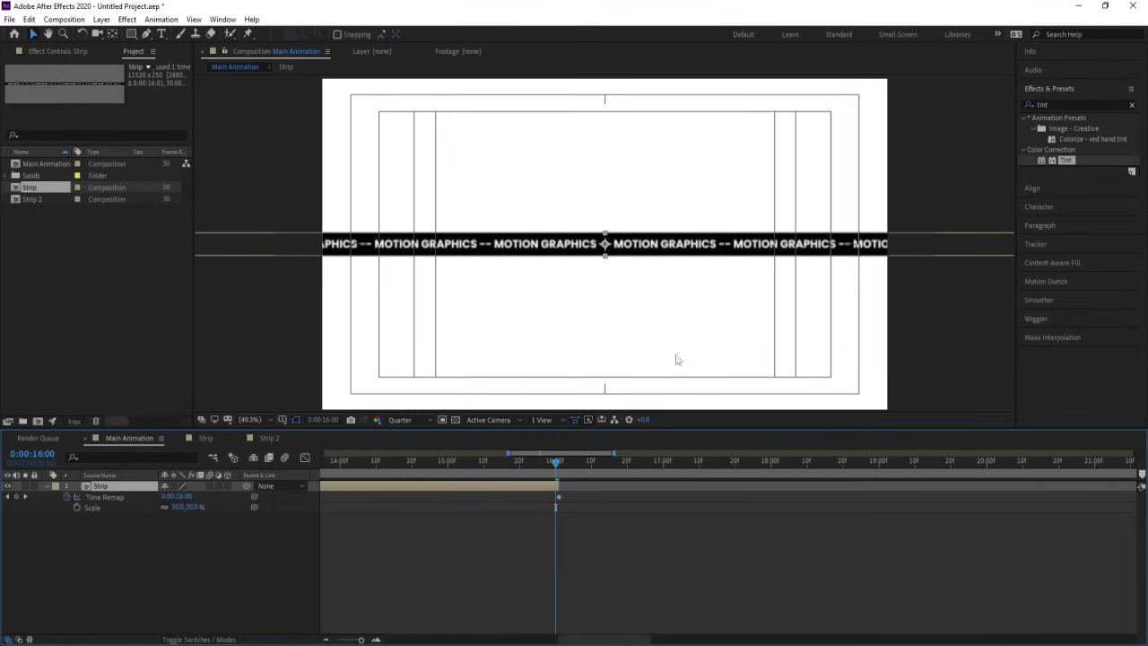
pyautogui.click(16, 497)
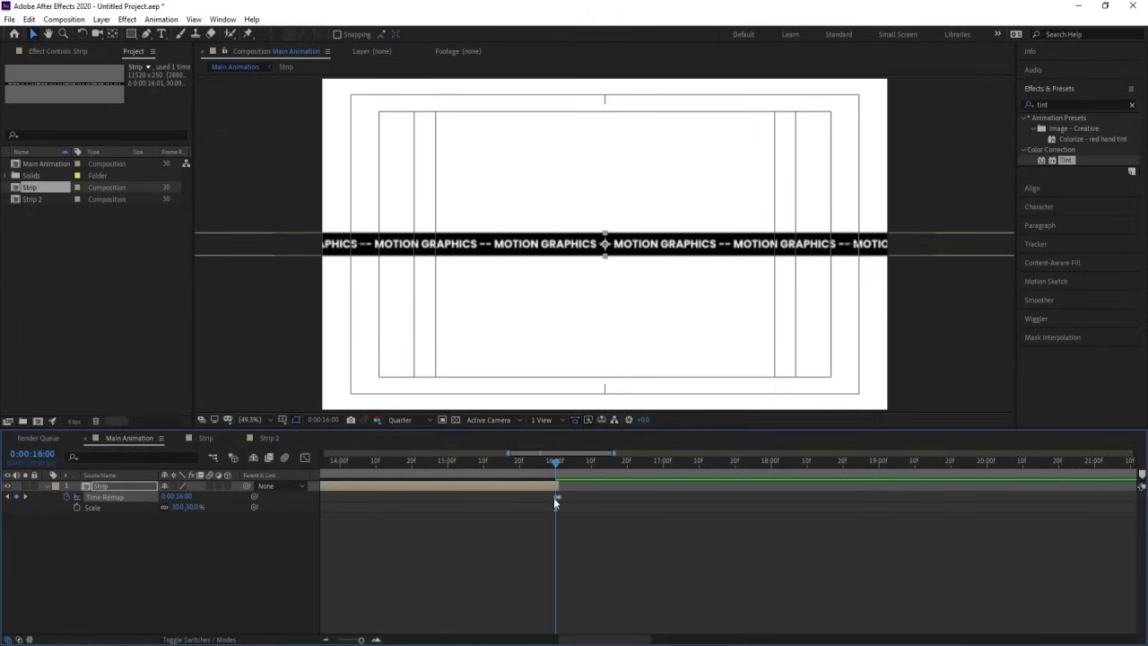
pyautogui.click(559, 503)
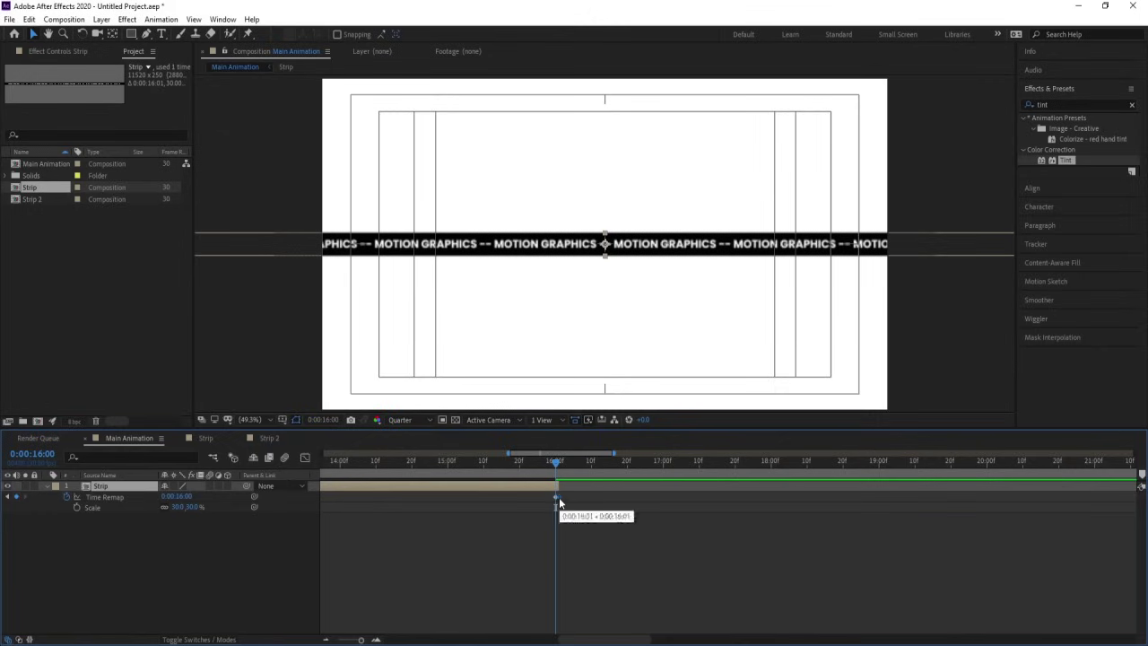
# Add the expression loopOut() to the Strip layer's Time Remap property
pyautogui.keyDown('alt'); pyautogui.click(68, 498); pyautogui.keyUp('alt')
pyautogui.write('loop')
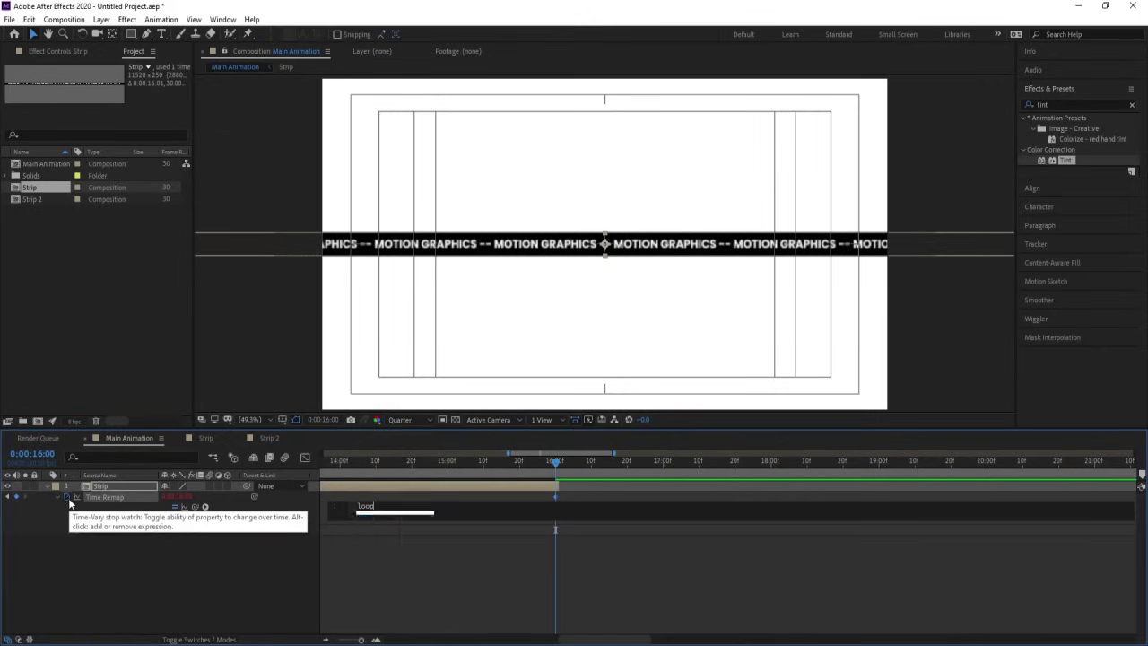
pyautogui.press('Down')
pyautogui.press('Down')
pyautogui.press('Return')
pyautogui.click(185, 578)
# Extend the Strip layer to the end of the Main Animation timeline and return the playhead to the start
pyautogui.press('-')
pyautogui.press('-')
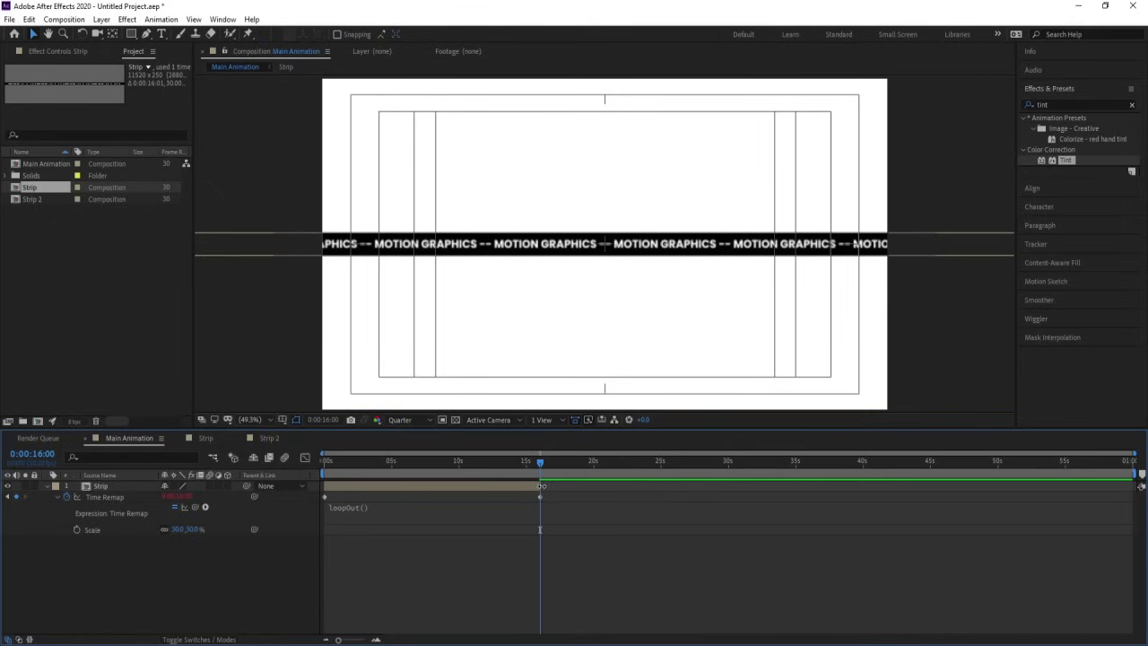
pyautogui.moveTo(541, 485); pyautogui.dragTo(1139, 486)
pyautogui.moveTo(539, 463); pyautogui.dragTo(128, 476)
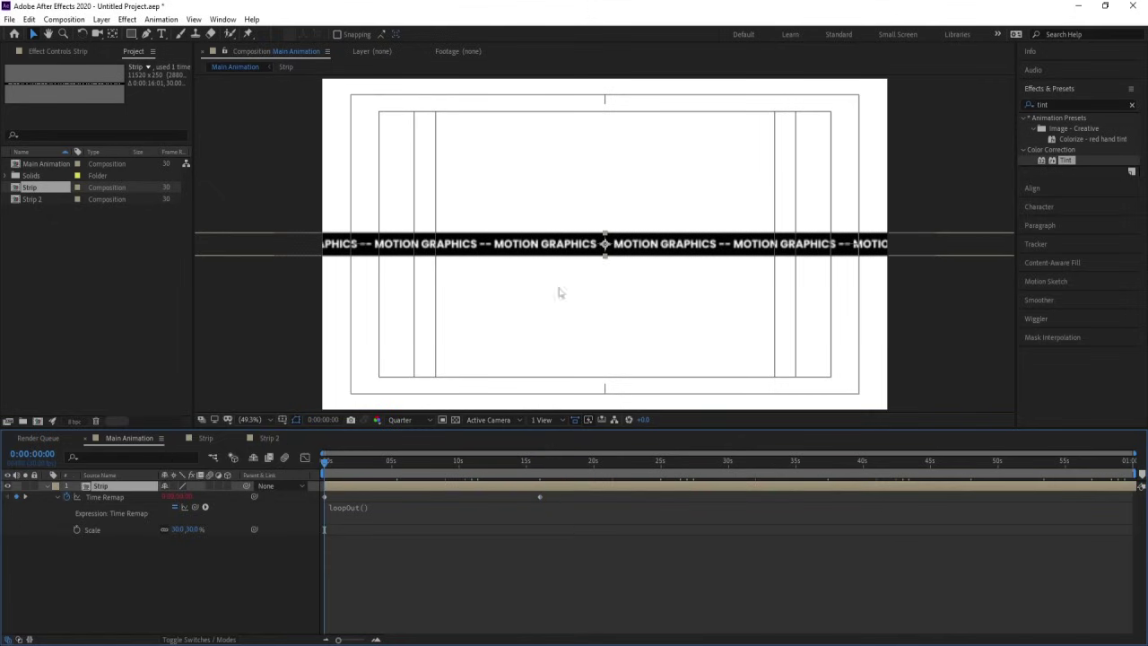
# Align the Strip layer to the bottom edge of the composition and inspect its placement up close
pyautogui.click(1034, 190)
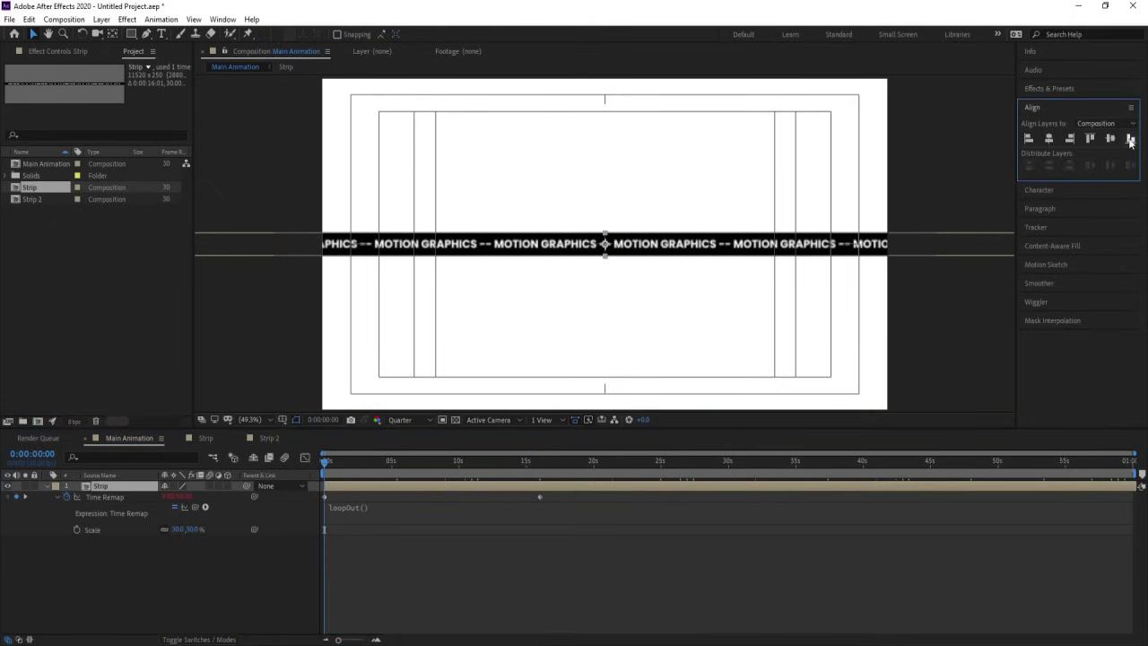
pyautogui.click(1128, 139)
pyautogui.scroll(2, 626, 400)
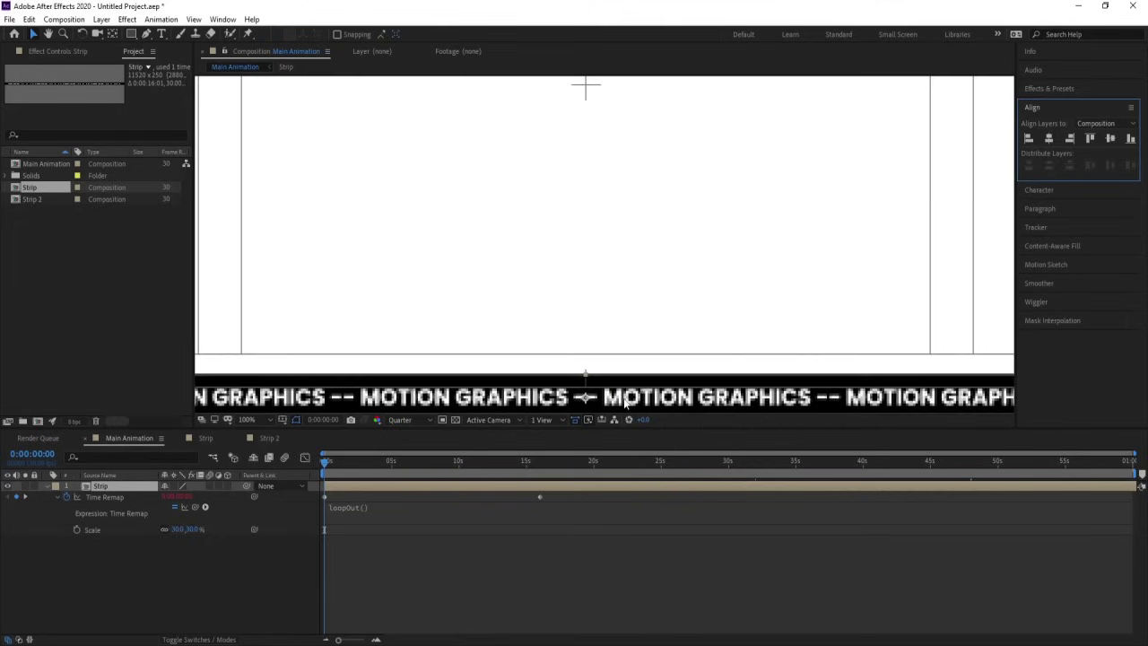
# Enable snapping and stack duplicates of the Strip layer upward, edge to edge, from the bottom of the composition
pyautogui.moveTo(606, 364); pyautogui.dragTo(583, 314)
pyautogui.hotkey('ctrl', 'd')
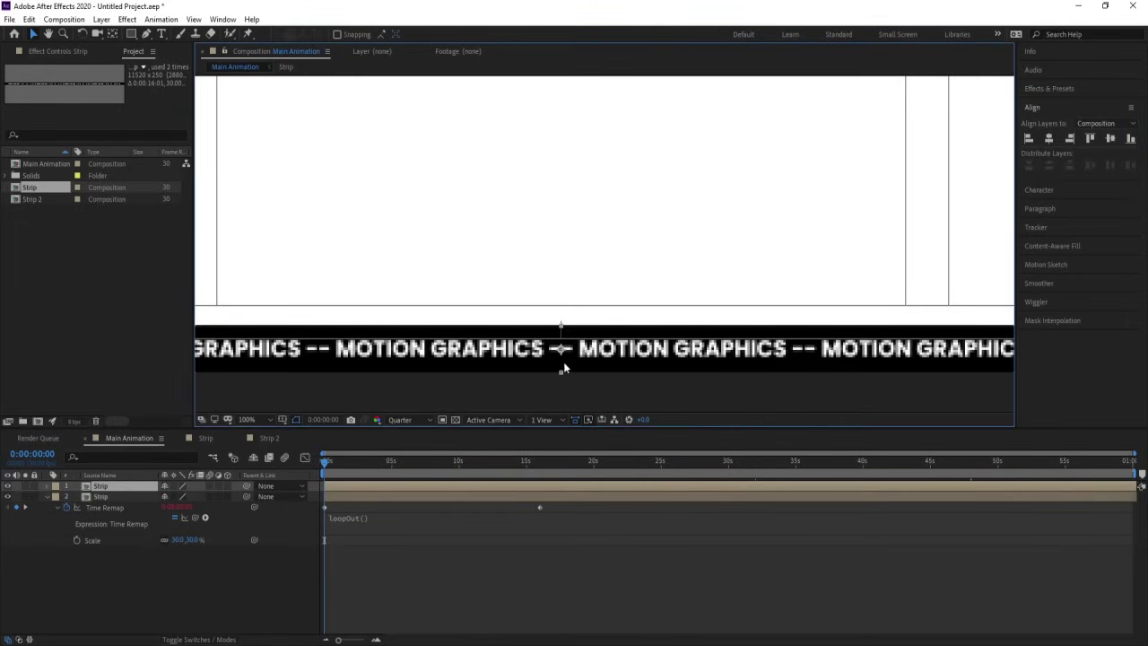
pyautogui.click(336, 35)
pyautogui.hotkey('ctrl', 'd')
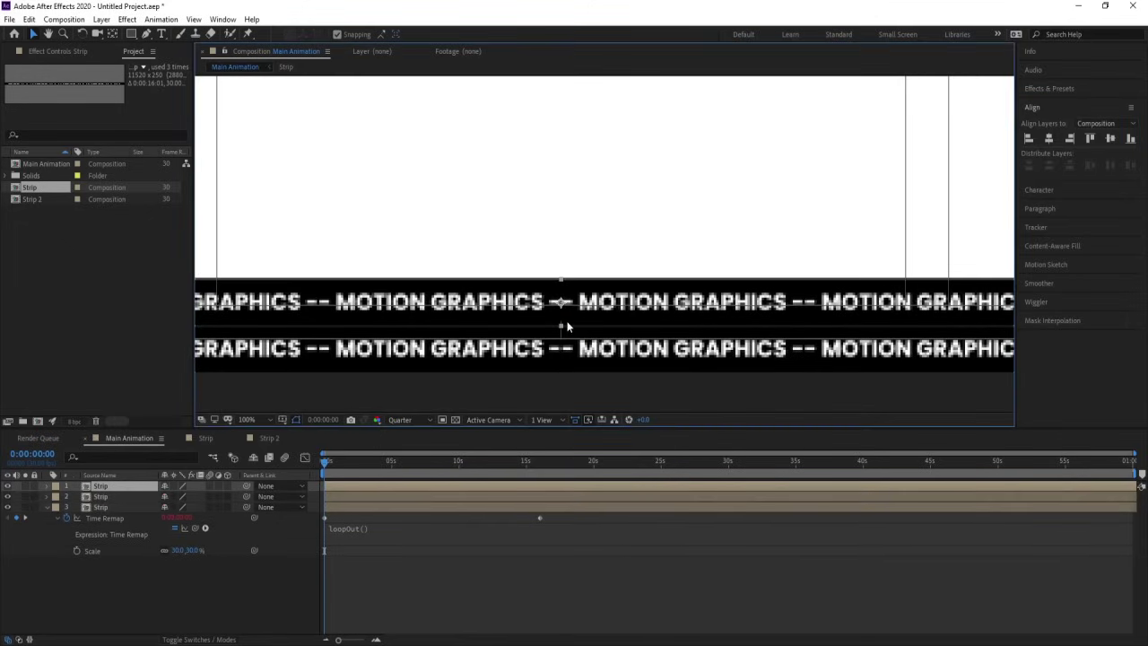
pyautogui.hotkey('ctrl', 'd')
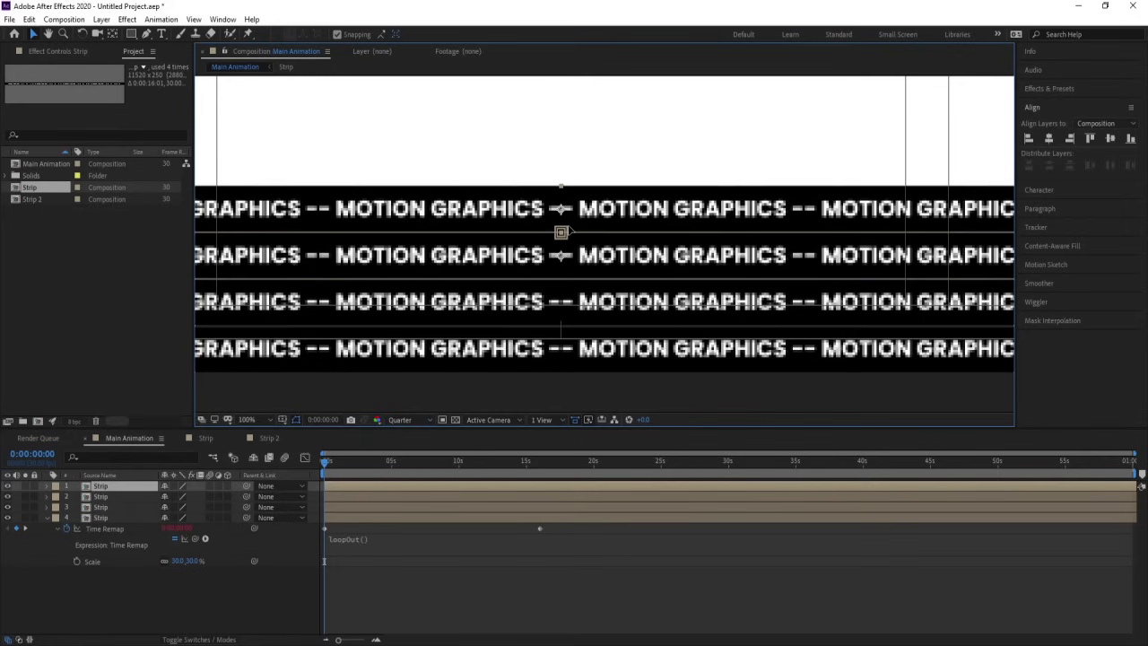
pyautogui.hotkey('ctrl', 'd')
pyautogui.hotkey('ctrl', 'd')
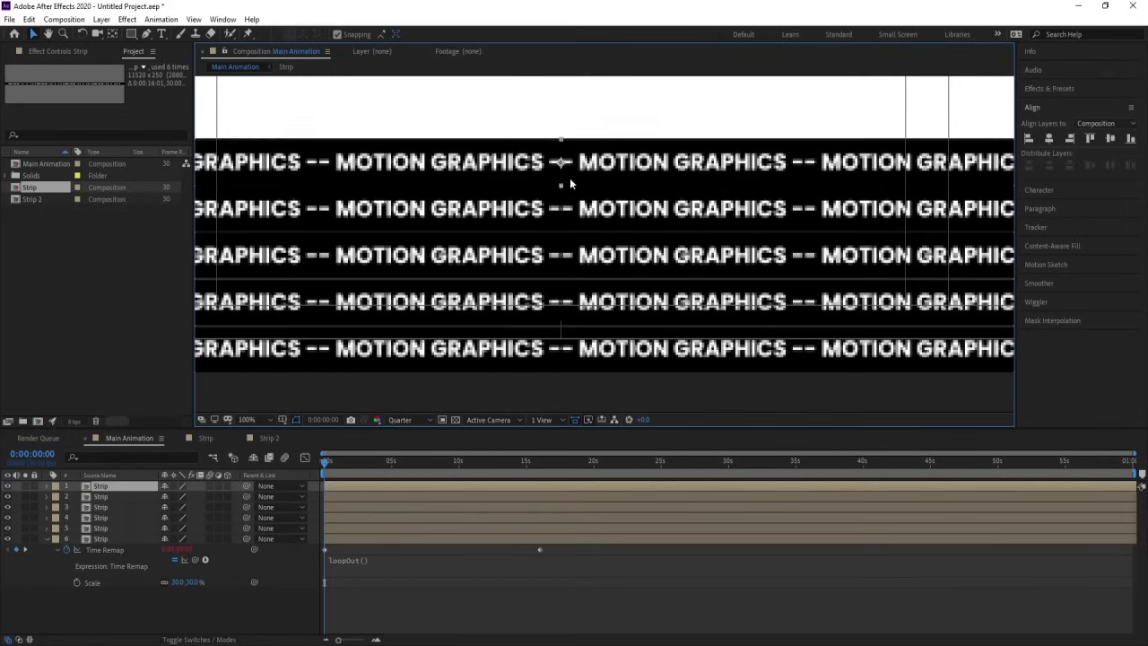
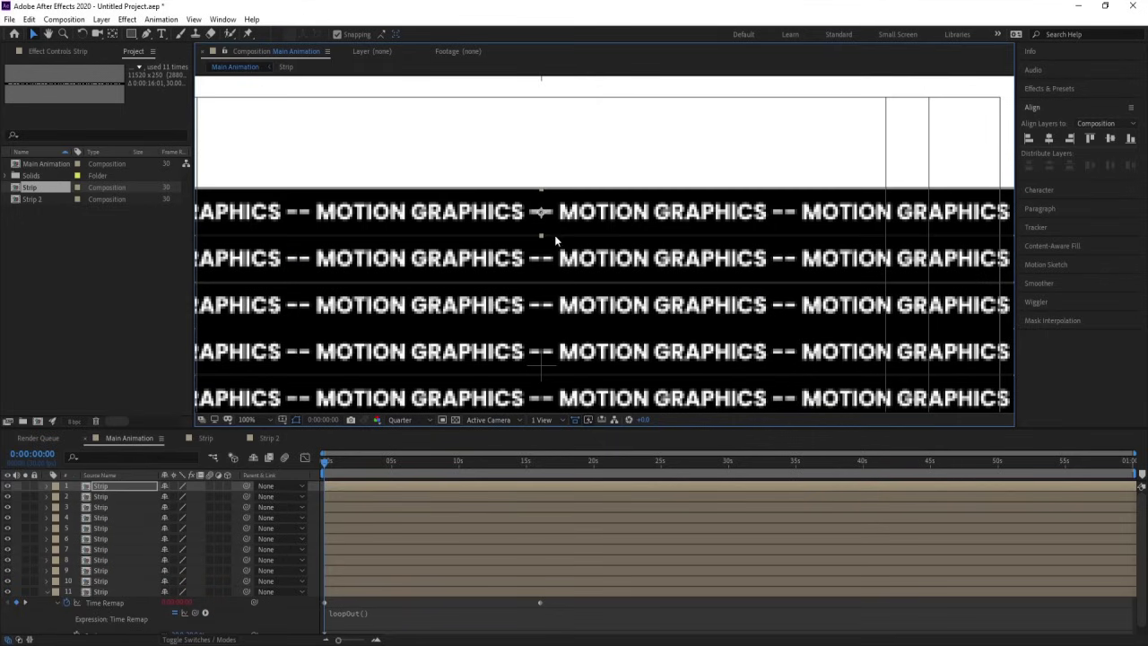
# Keep duplicating and stacking the Strip layer upward until 14 strips cover nearly the full composition height, then fit the composition in view
pyautogui.hotkey('ctrl', 'd')
pyautogui.moveTo(561, 202)
pyautogui.mouseDown()
pyautogui.moveTo(551, 312)
pyautogui.moveTo(547, 195)
pyautogui.mouseUp()
pyautogui.hotkey('ctrl', 'd')
pyautogui.hotkey('ctrl', 'd')
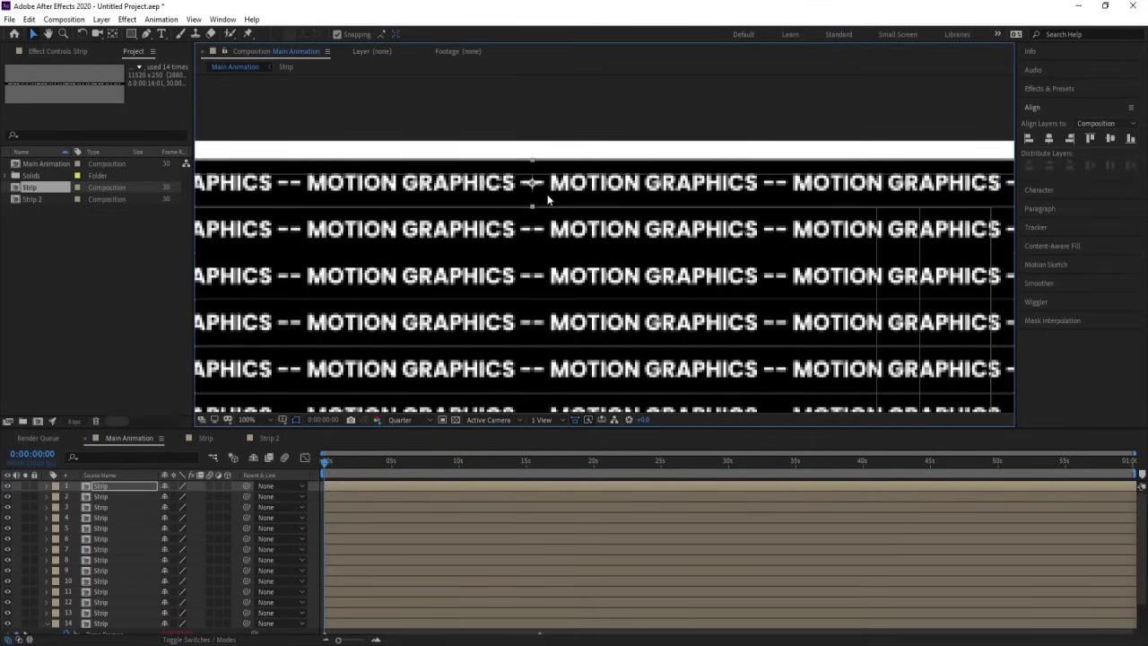
pyautogui.click(262, 421)
pyautogui.click(256, 197)
# Replace every second Strip layer, 2 through 14, with the Strip 2 composition
pyautogui.click(42, 199)
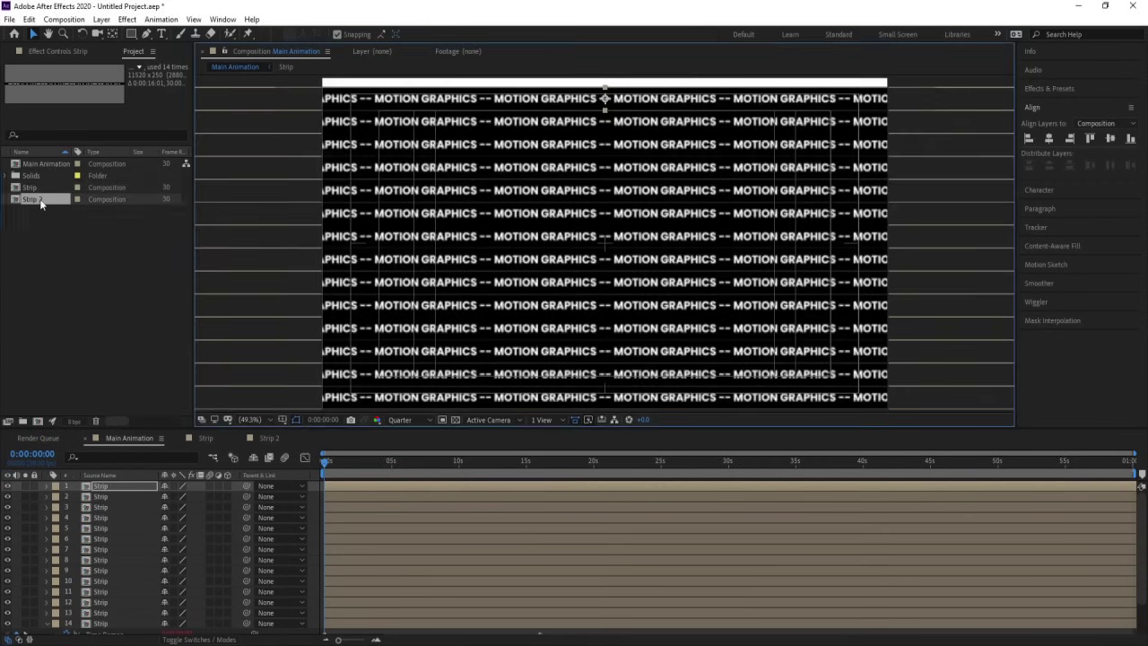
pyautogui.scroll(-2, 151, 555)
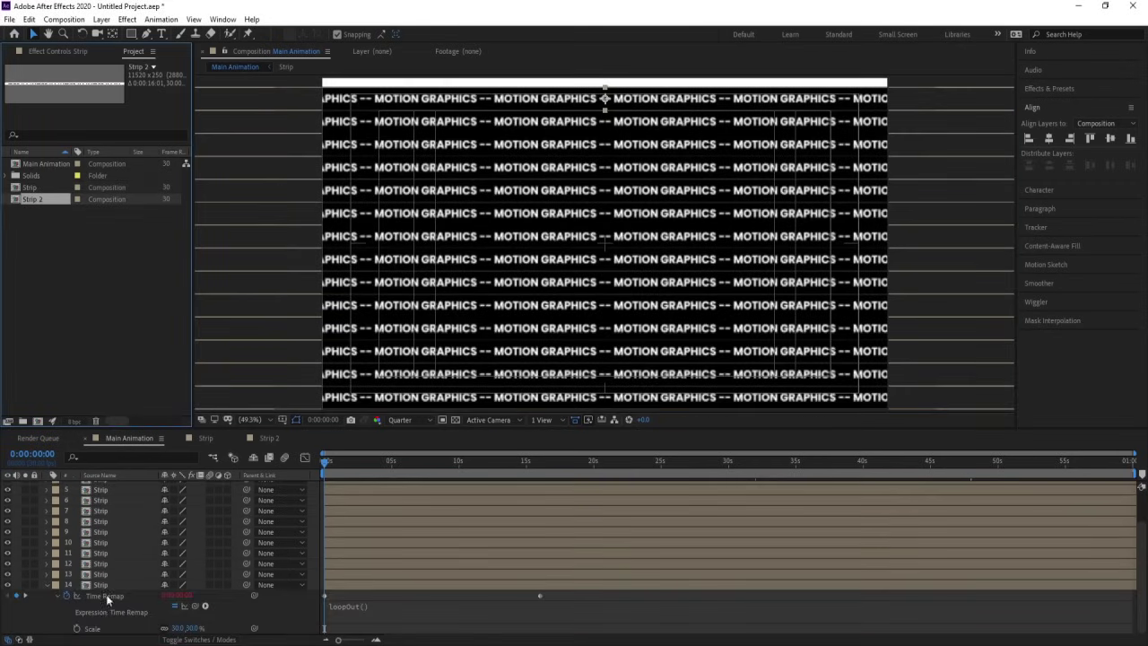
pyautogui.click(45, 585)
pyautogui.click(112, 623)
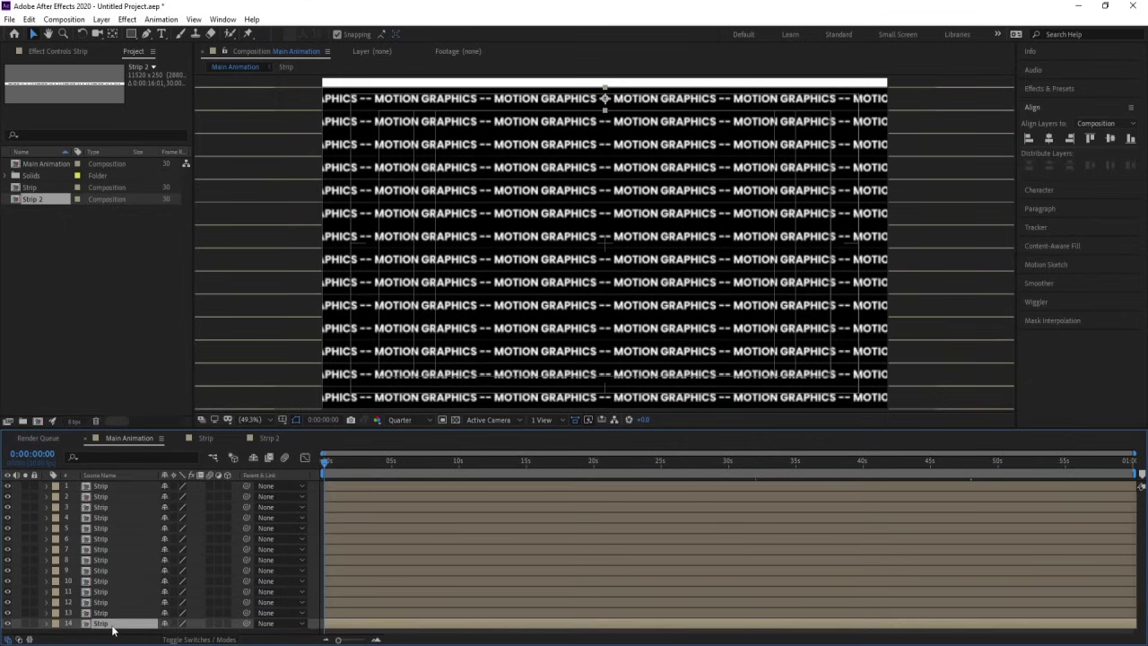
pyautogui.keyDown('shift'); pyautogui.click(106, 602); pyautogui.keyUp('shift')
pyautogui.keyDown('ctrl'); pyautogui.click(103, 582); pyautogui.keyUp('ctrl')
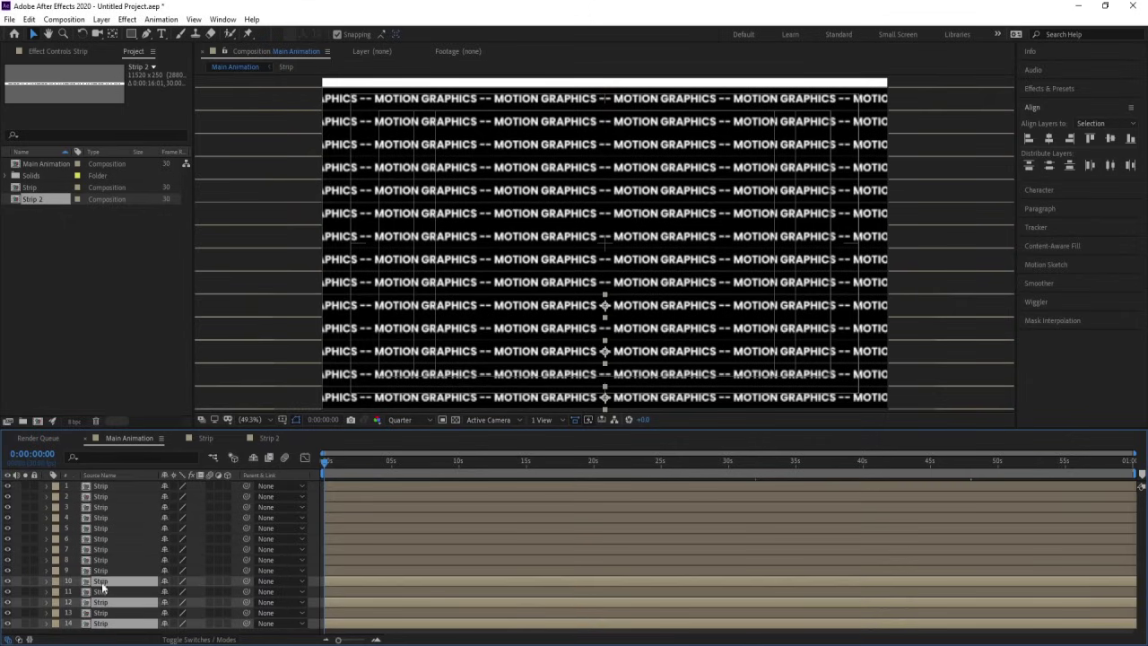
pyautogui.keyDown('ctrl'); pyautogui.click(102, 560); pyautogui.keyUp('ctrl')
pyautogui.press('Num_Lock')
pyautogui.press(',')
pyautogui.keyDown('shift'); pyautogui.click(106, 538); pyautogui.keyUp('shift')
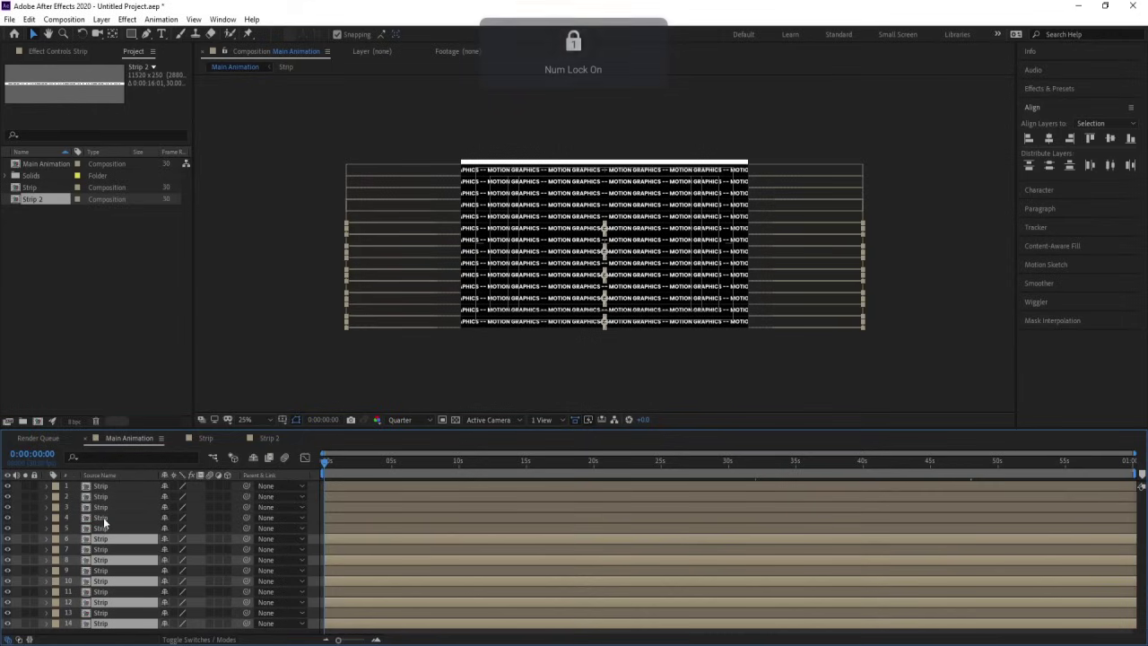
pyautogui.keyDown('shift'); pyautogui.click(107, 518); pyautogui.keyUp('shift')
pyautogui.keyDown('shift'); pyautogui.click(110, 496); pyautogui.keyUp('shift')
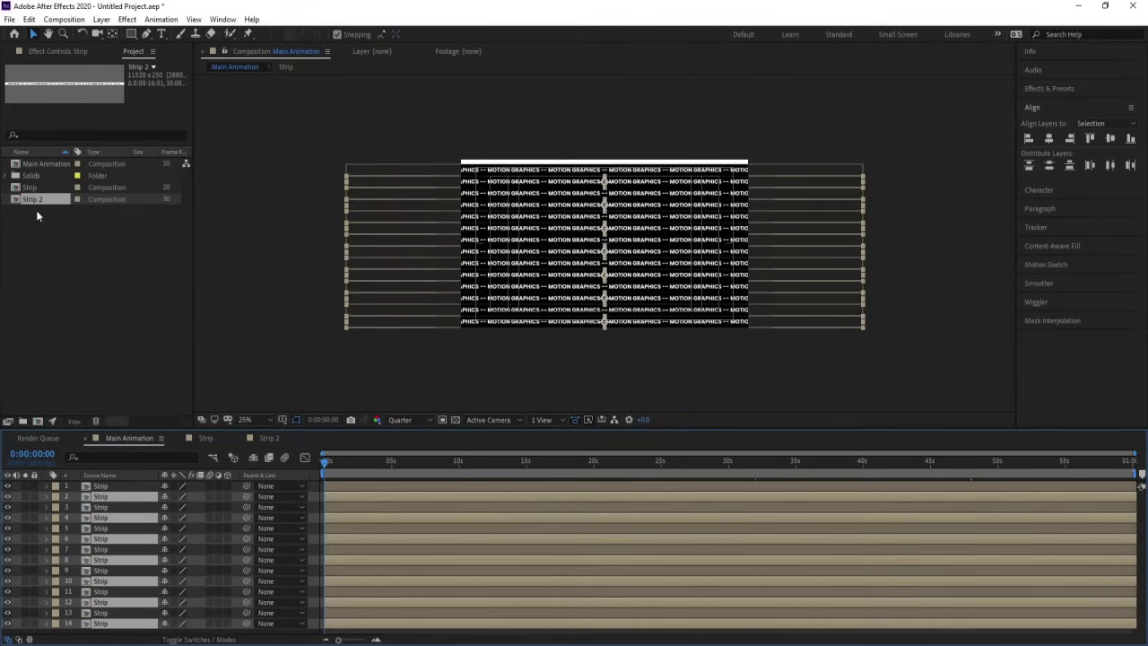
pyautogui.moveTo(35, 199); pyautogui.dragTo(117, 494)
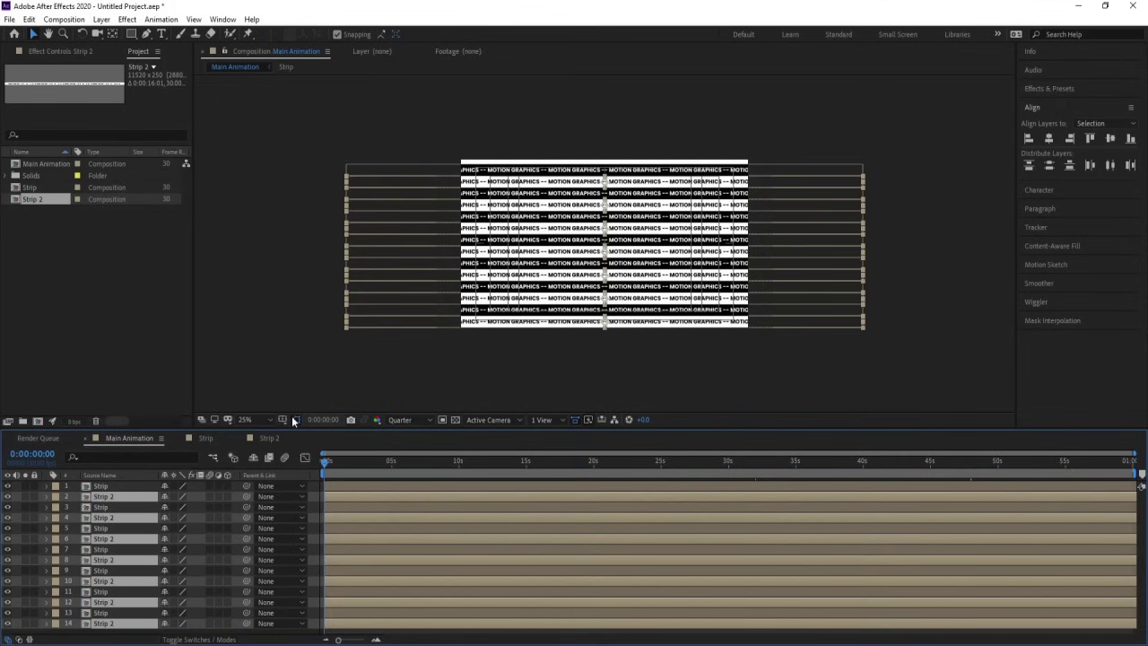
# Fit the whole composition in view and preview the alternating strips' animation
pyautogui.click(261, 411)
pyautogui.click(263, 416)
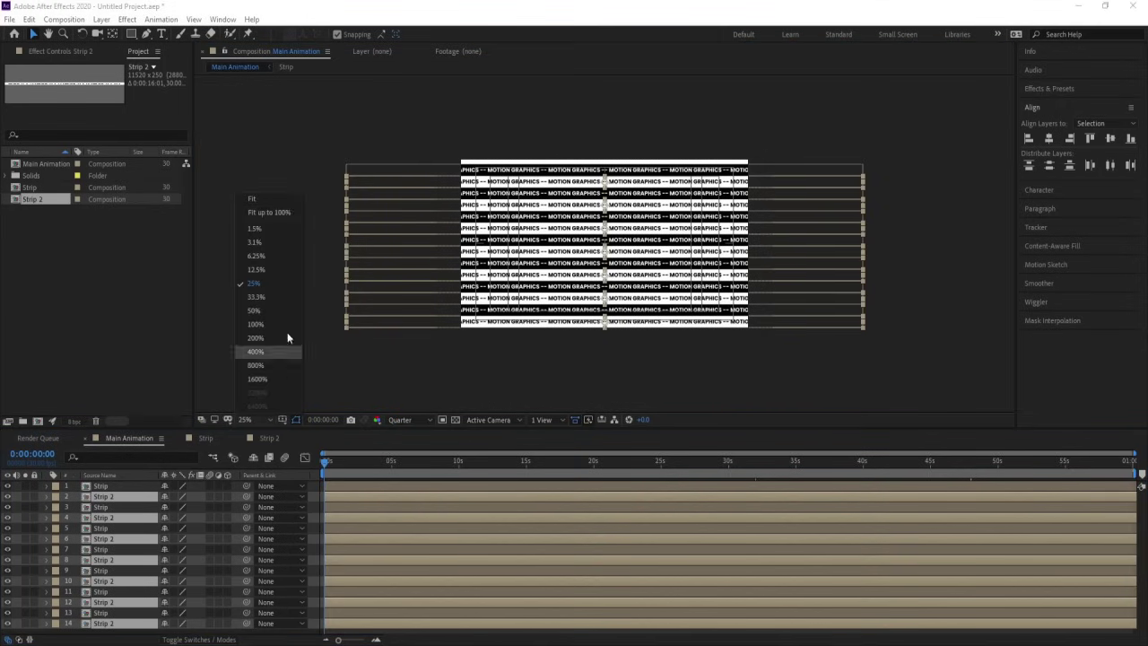
pyautogui.click(278, 195)
pyautogui.press('space')
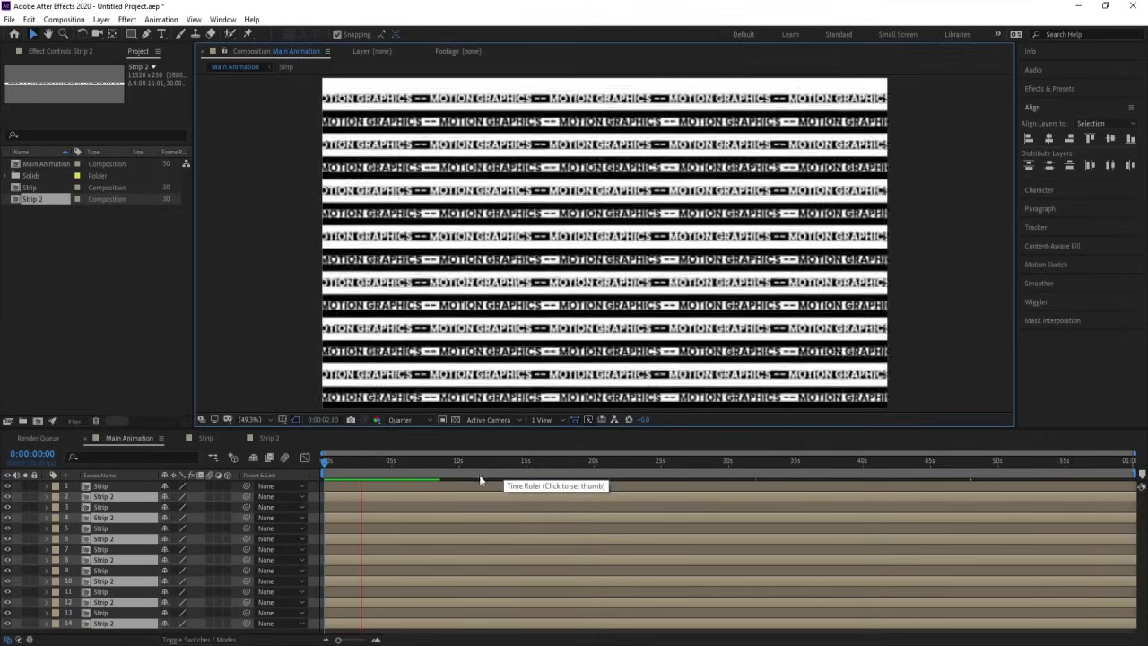
pyautogui.click(315, 482)
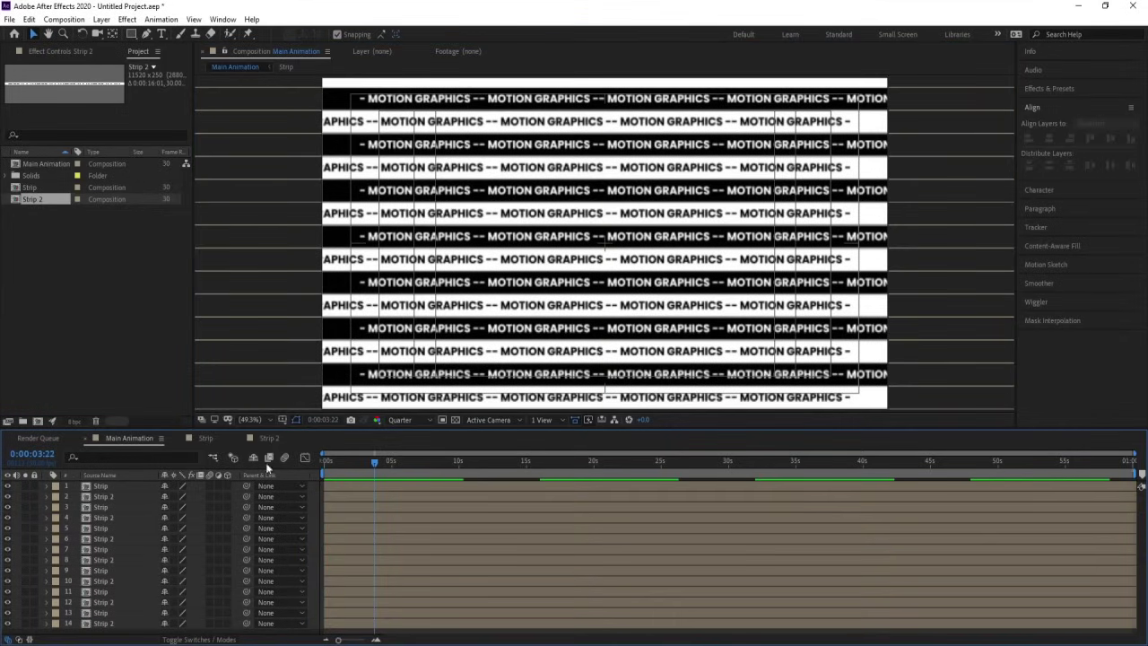
# Inspect all layers' Time Remap keyframes and preview the loop transition around 0:00:16:00, finishing with the playhead at the start
pyautogui.hotkey('ctrl', 'a')
pyautogui.hotkey('ctrl', 'alt', 't')
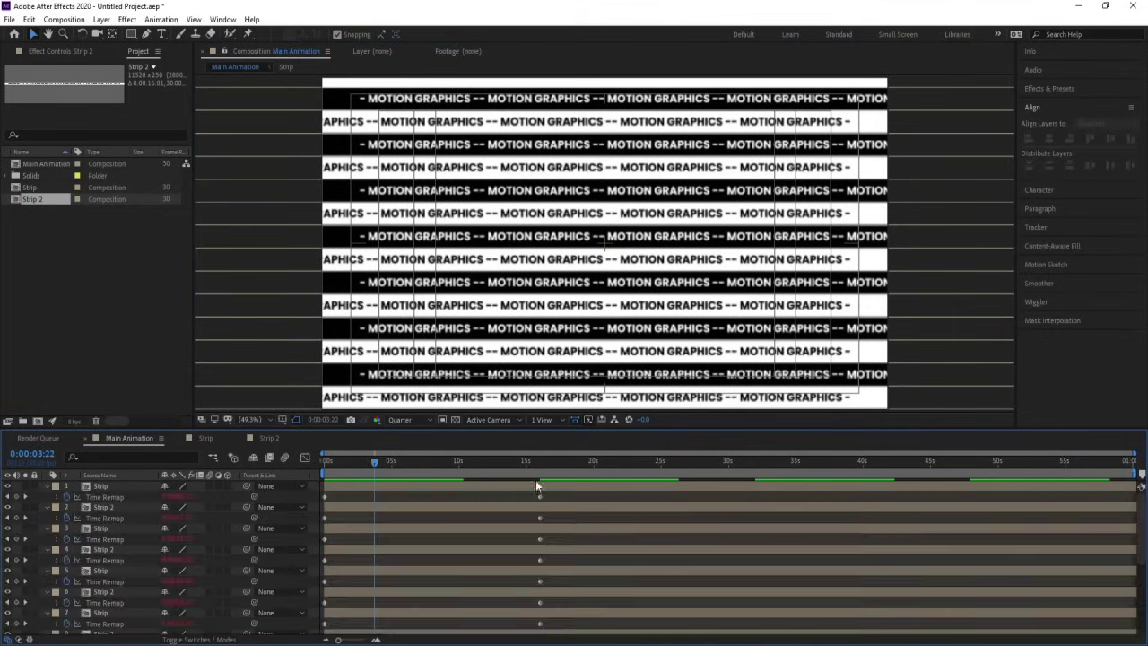
pyautogui.scroll(-5, 679, 498)
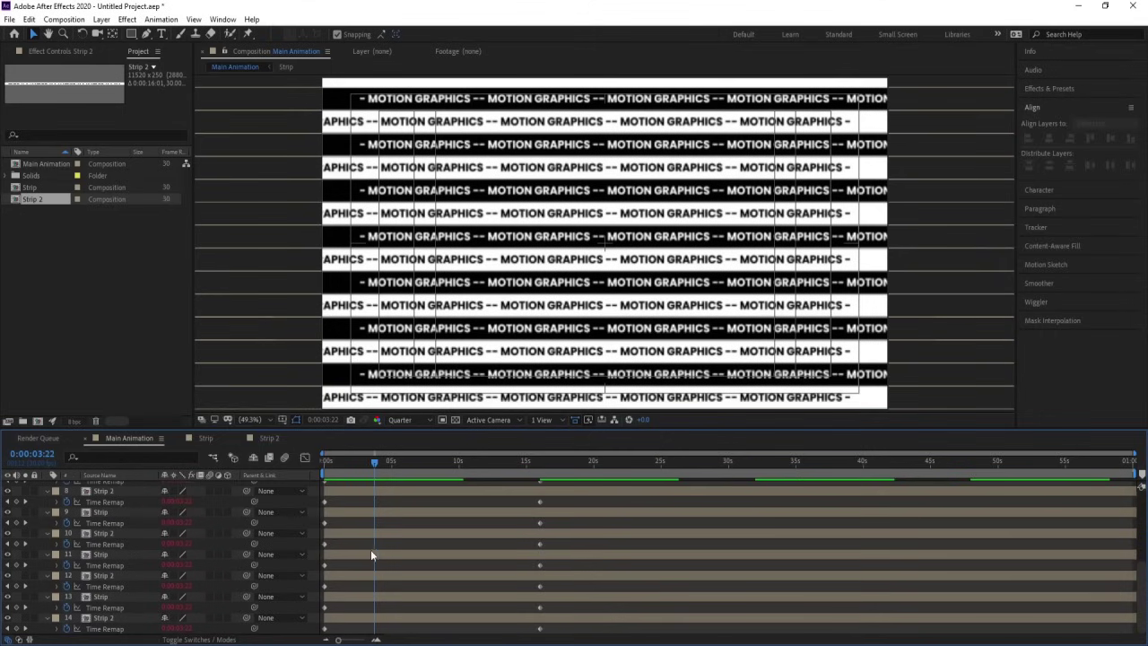
pyautogui.scroll(5, 371, 549)
pyautogui.click(540, 472)
pyautogui.moveTo(541, 477); pyautogui.dragTo(540, 477)
pyautogui.press('space')
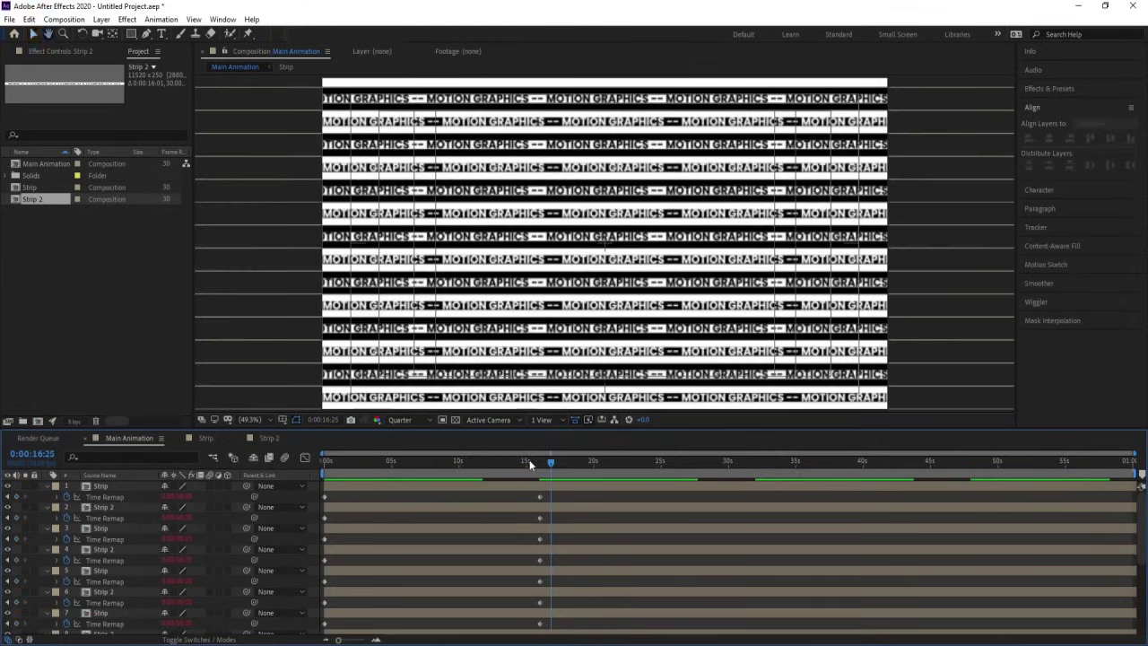
pyautogui.click(529, 459)
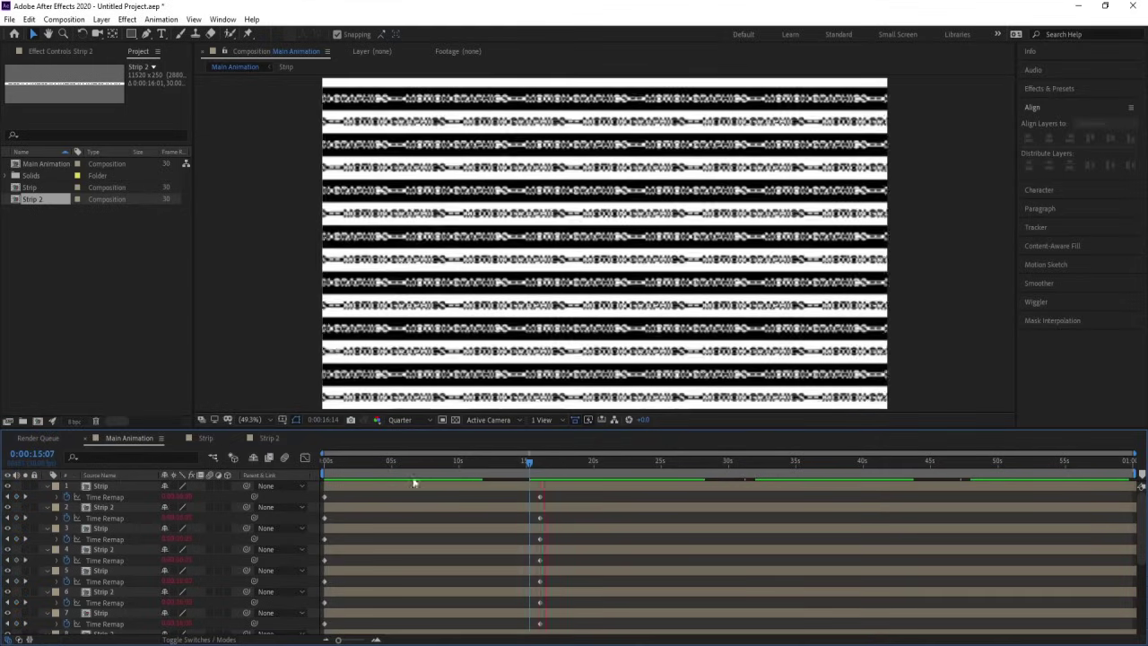
pyautogui.press('space')
pyautogui.moveTo(368, 465); pyautogui.dragTo(312, 500)
pyautogui.press('u')
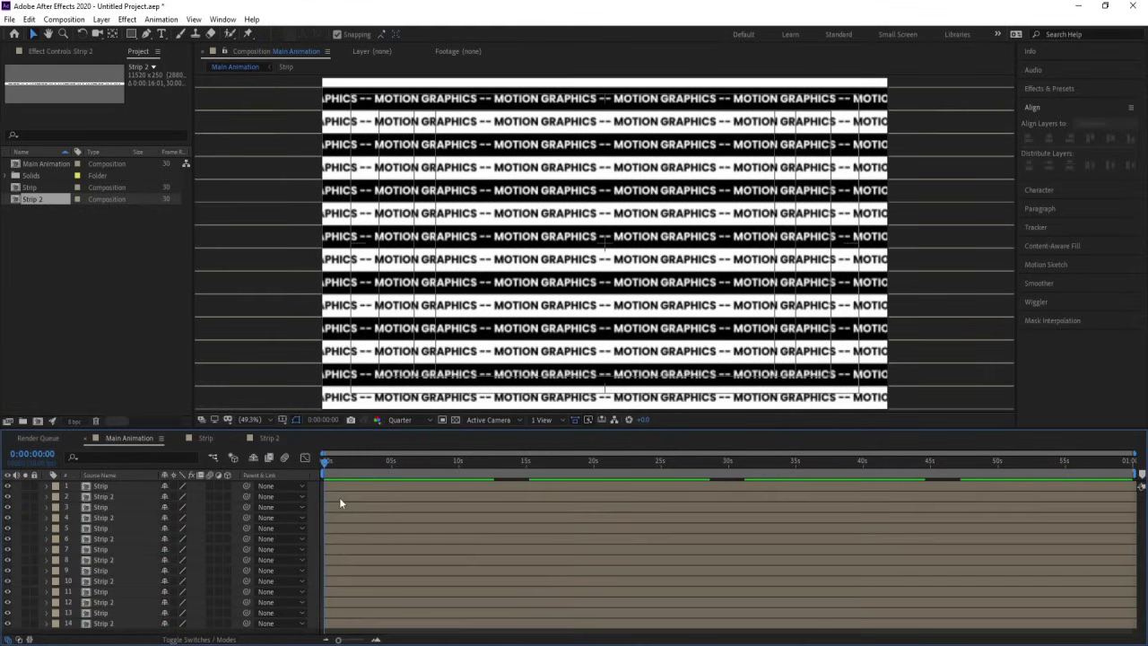
# Open the Strip composition, collapse its layer properties, and set the Rectangle tool's fill to None
pyautogui.click(216, 437)
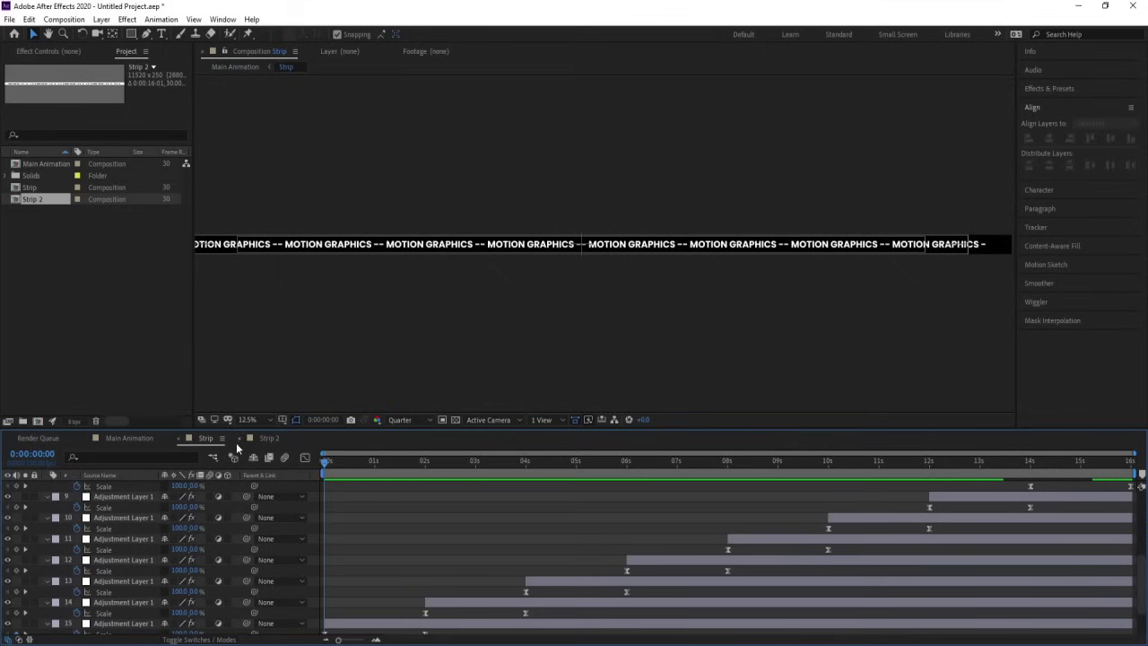
pyautogui.press('u')
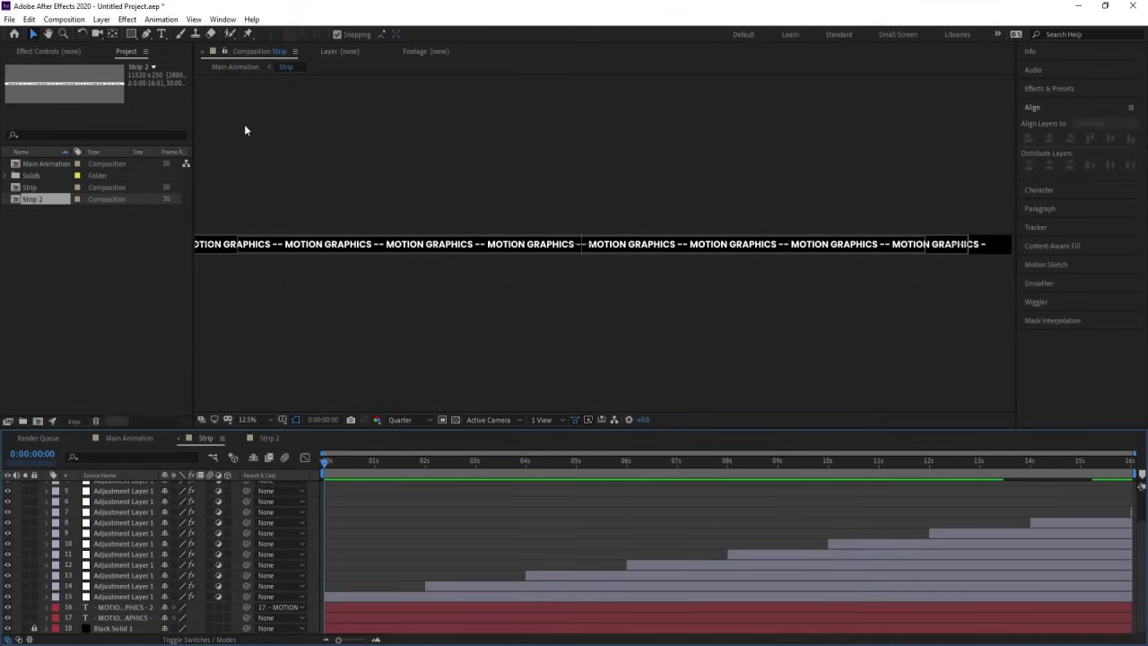
pyautogui.click(131, 34)
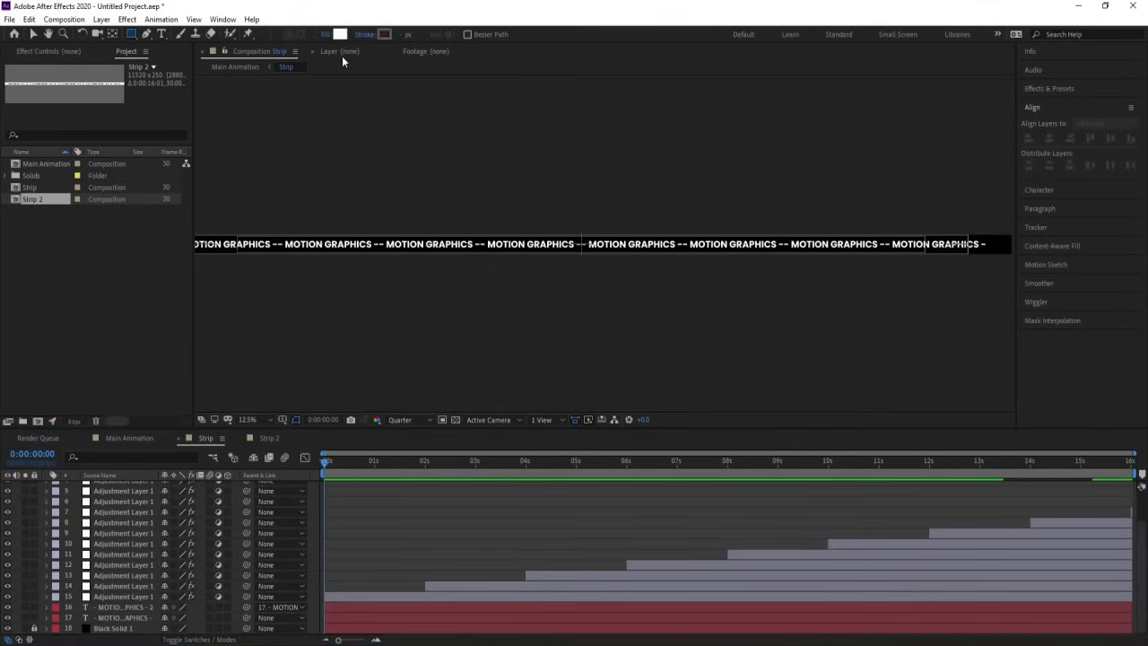
pyautogui.click(328, 34)
pyautogui.click(513, 294)
pyautogui.click(555, 365)
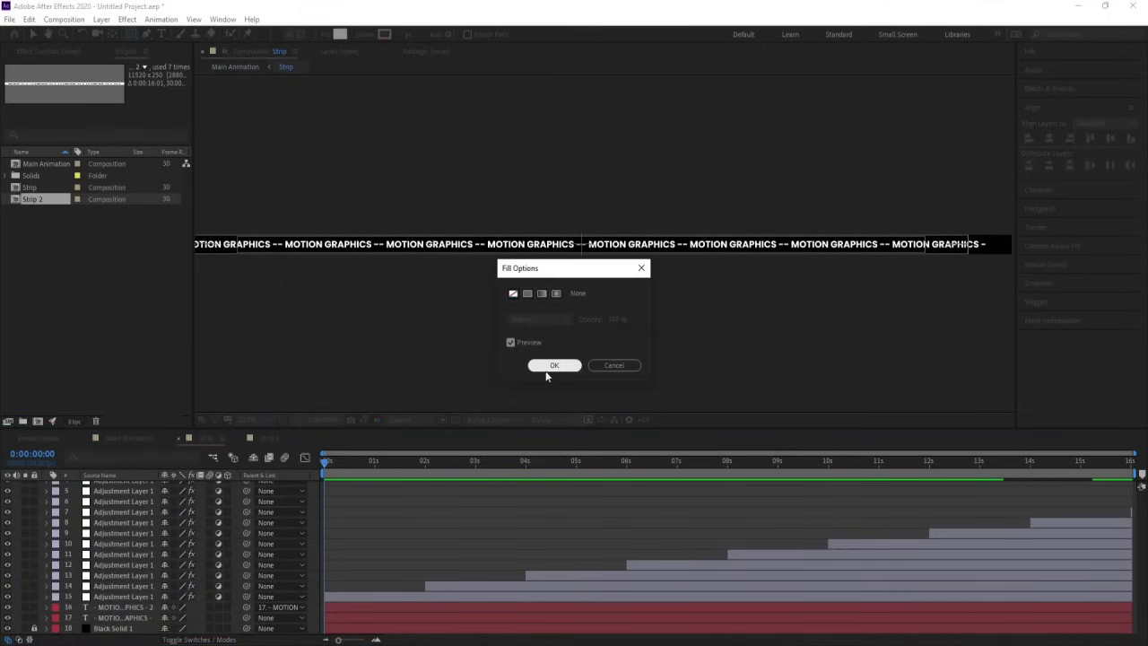
# Set the Rectangle tool's stroke colour to FFFFFF and its stroke width to 2 px
pyautogui.click(385, 34)
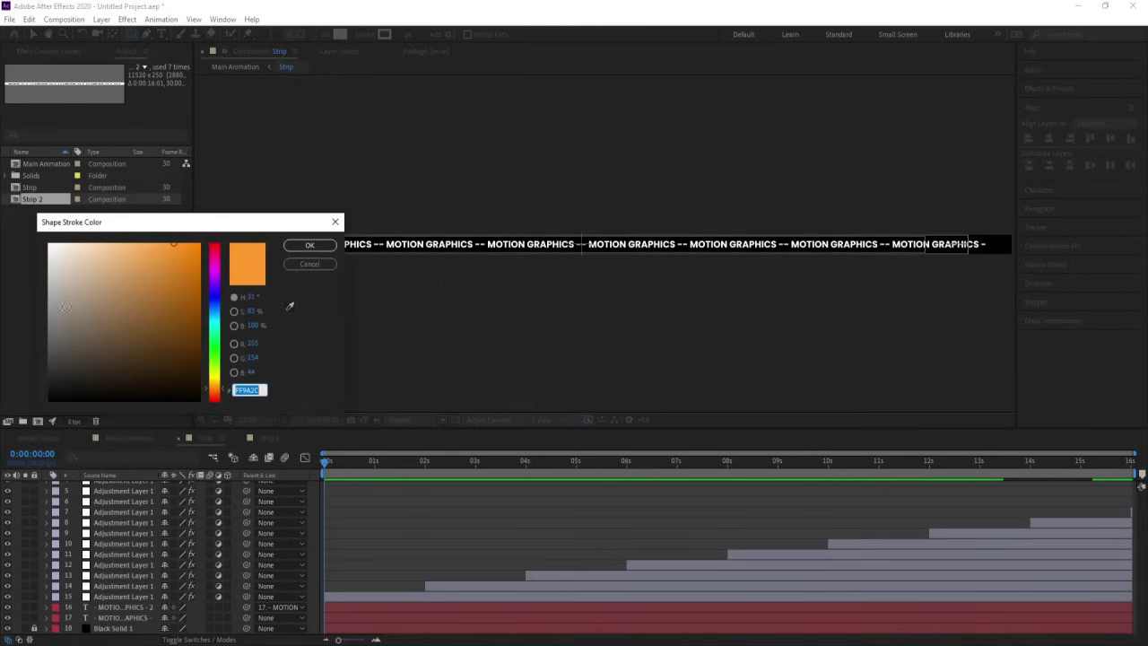
pyautogui.write('ffffff')
pyautogui.click(309, 246)
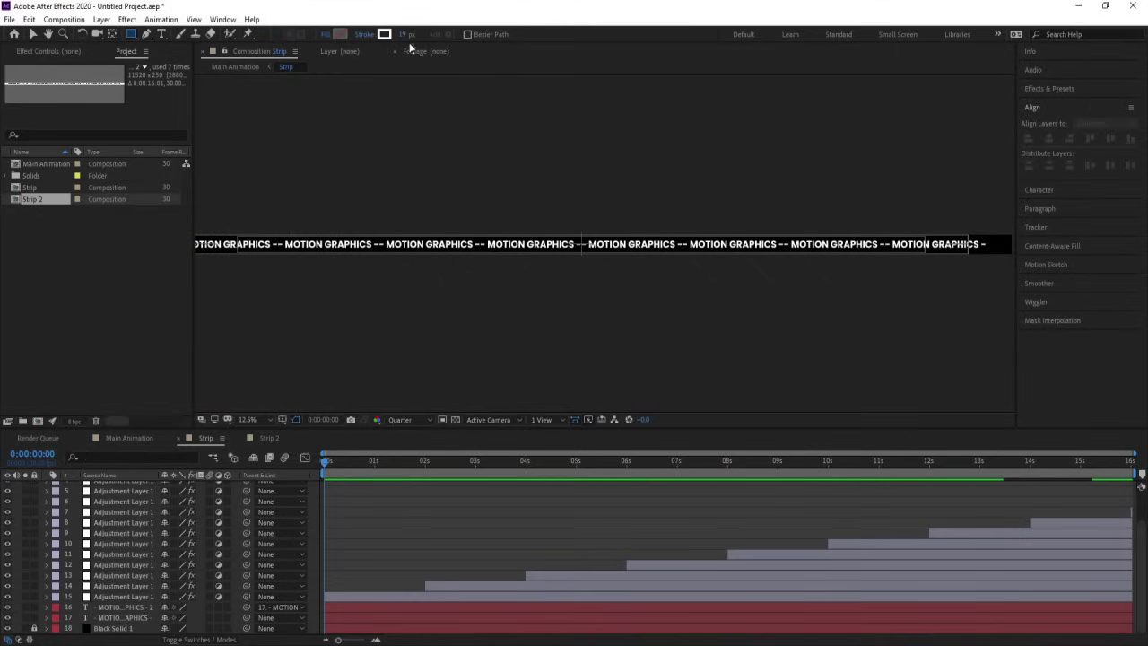
pyautogui.click(404, 34)
pyautogui.press('Return')
# Create a composition-sized rectangle shape layer and place it below the adjustment layers, directly above the text layers
pyautogui.doubleClick(132, 34)
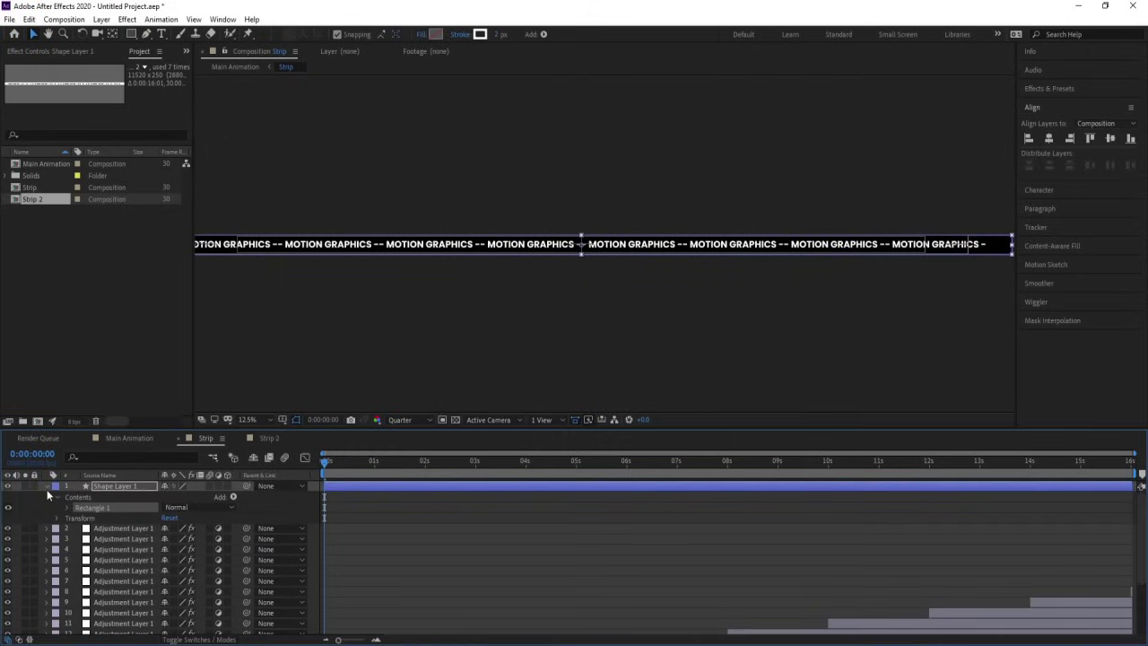
pyautogui.click(47, 485)
pyautogui.moveTo(100, 491); pyautogui.dragTo(139, 610)
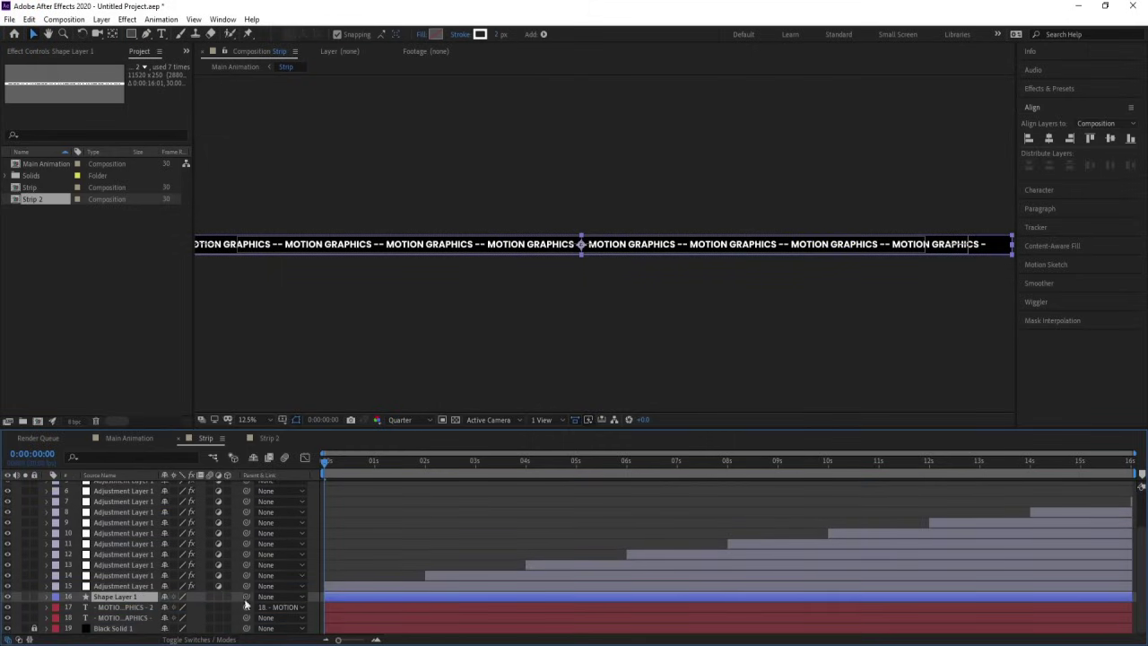
# Unlink the rectangle shape layer's scale proportions and reduce its vertical scale to 95%, then 90%
pyautogui.press('s')
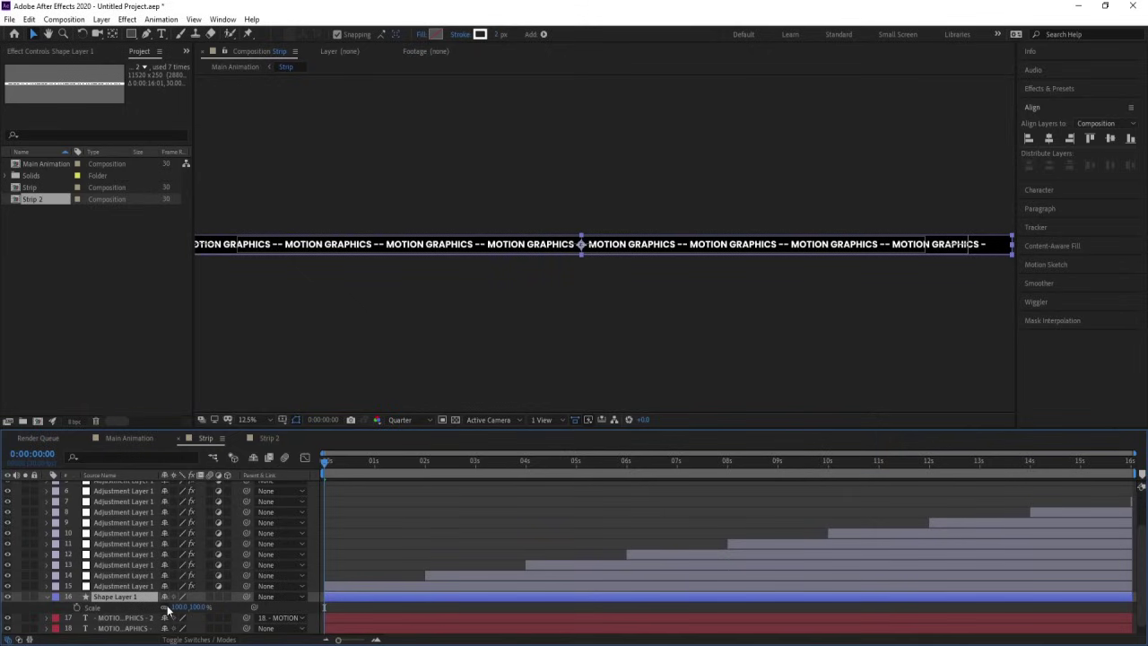
pyautogui.click(199, 607)
pyautogui.write('95')
pyautogui.press('Return')
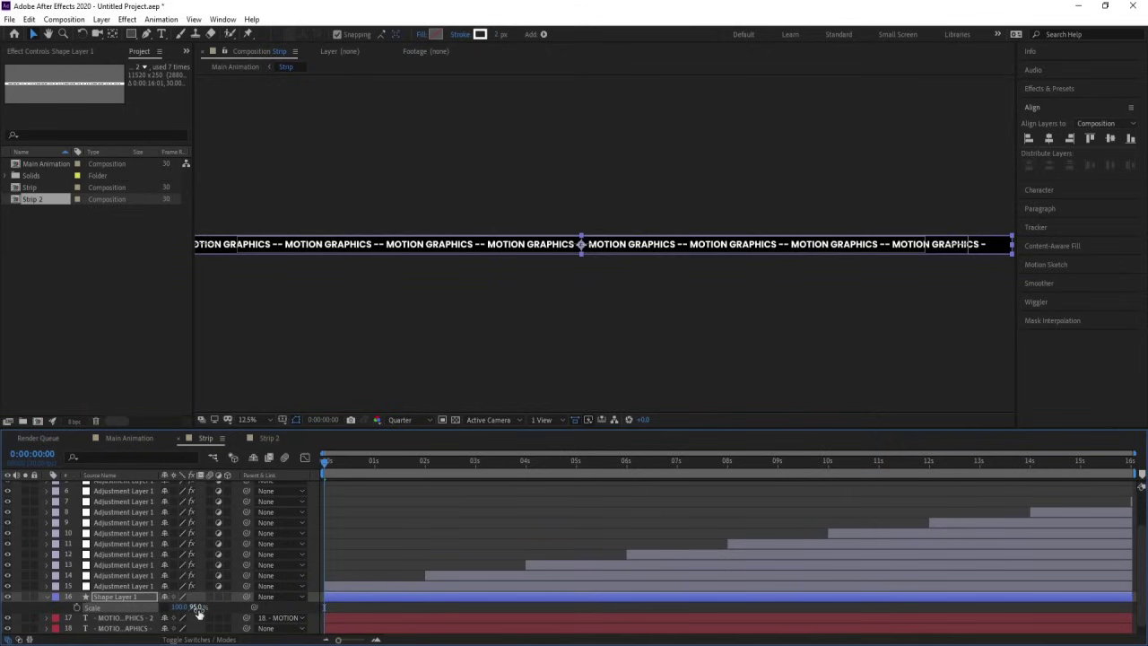
pyautogui.click(198, 607)
pyautogui.press('Return')
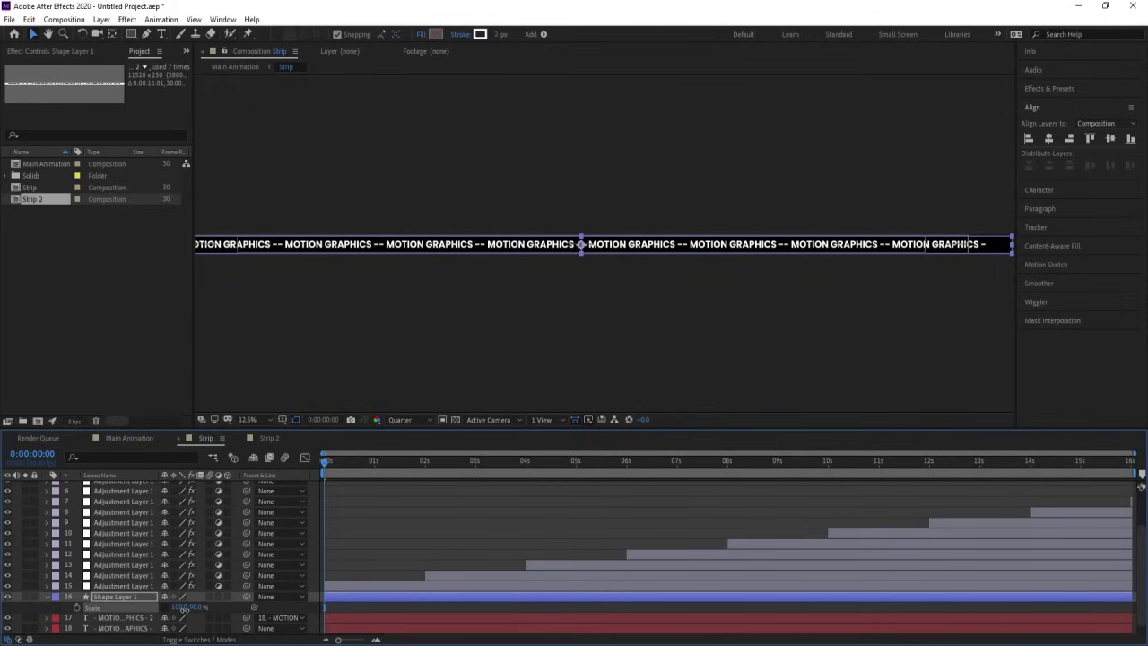
# Adjust the rectangle shape layer's horizontal scale to 99% and deselect the layer to check the outline
pyautogui.moveTo(184, 608); pyautogui.dragTo(181, 608)
pyautogui.click(181, 607)
pyautogui.press('Return')
pyautogui.click(179, 607)
pyautogui.press('Return')
pyautogui.click(179, 607)
pyautogui.write('99')
pyautogui.press('Return')
pyautogui.click(406, 557)
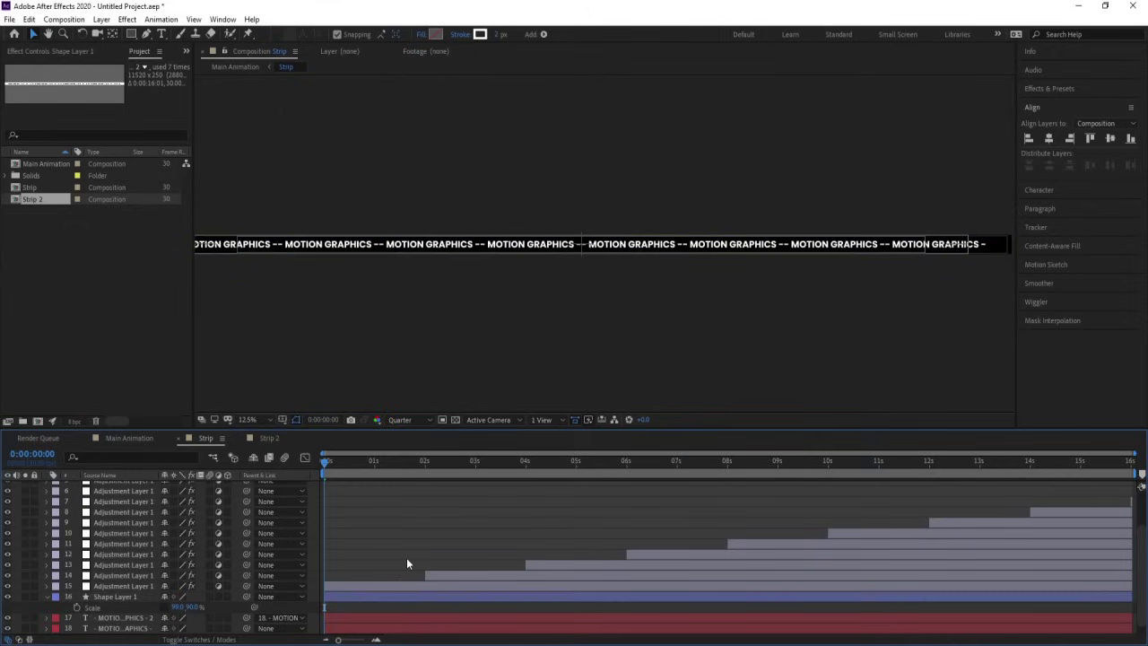
# Set the rectangle shape layer's vertical scale to 80% and deselect the layer
pyautogui.click(343, 598)
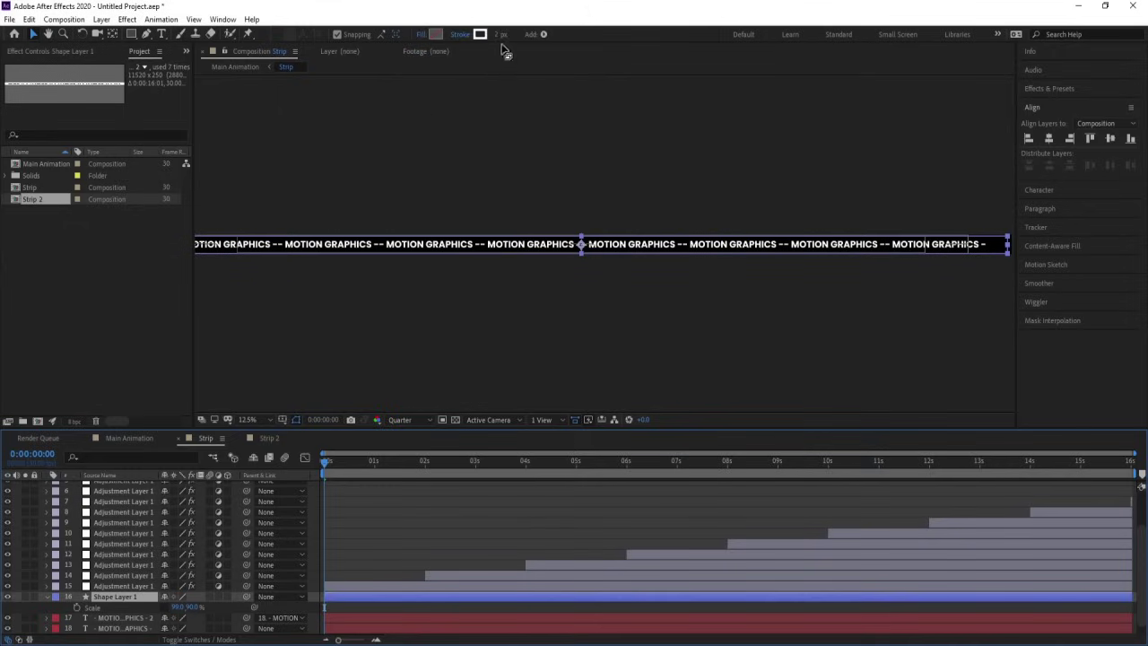
pyautogui.click(194, 608)
pyautogui.press('Return')
pyautogui.click(393, 553)
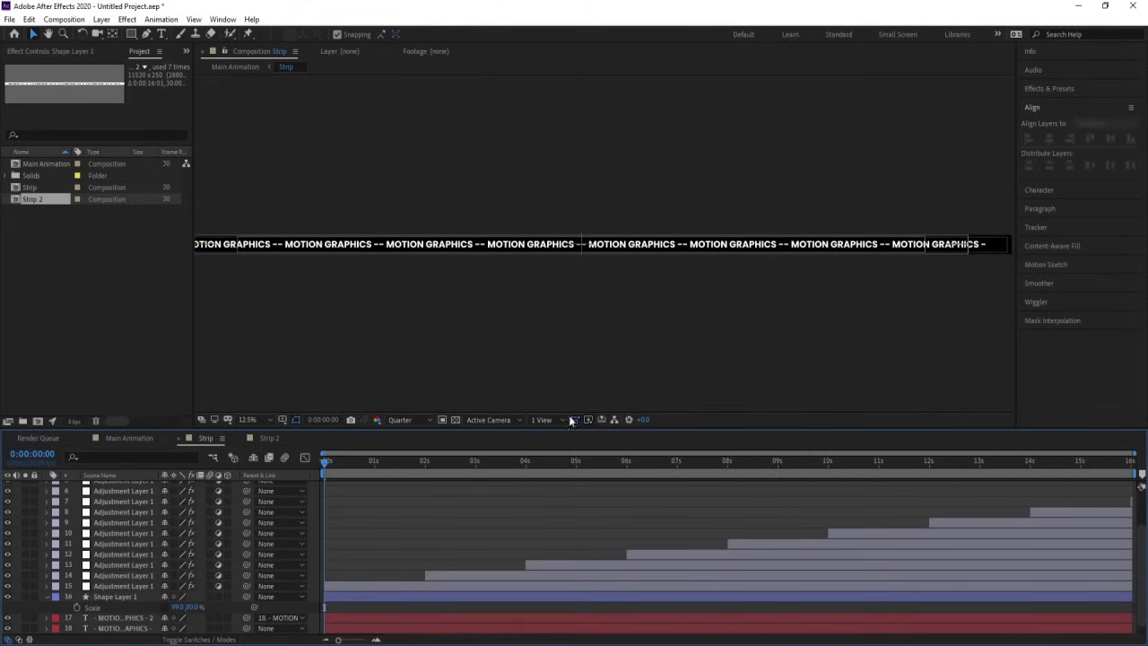
# Set the rectangle shape layer's stroke width to 3 px in the Strip composition and deselect the layer
pyautogui.click(138, 589)
pyautogui.click(141, 595)
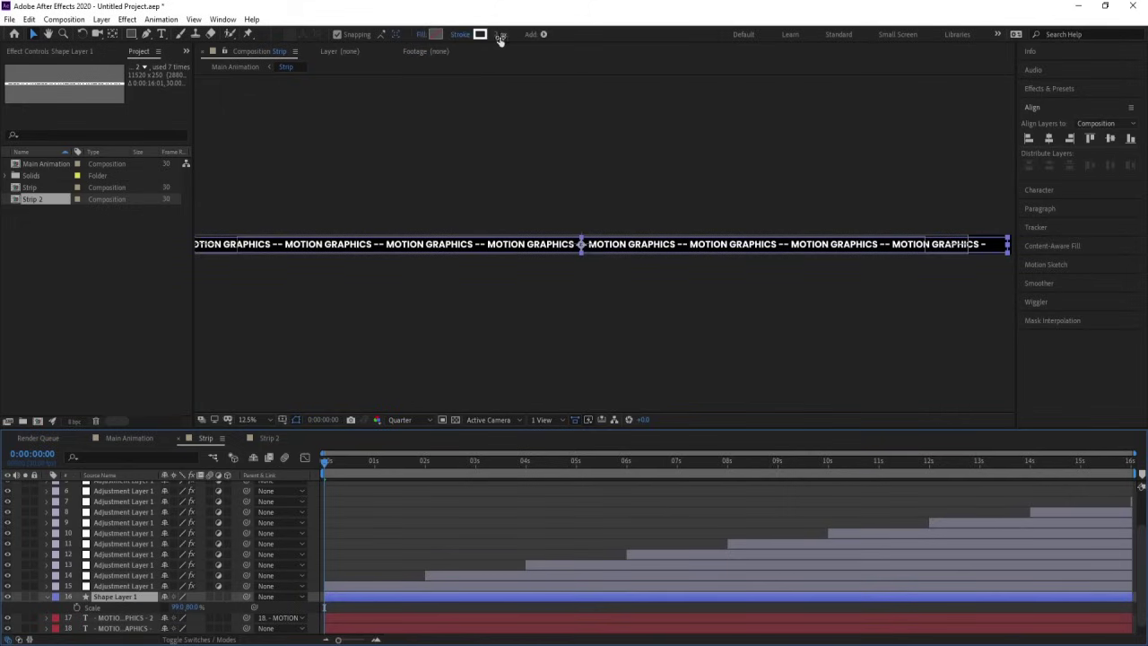
pyautogui.press('Return')
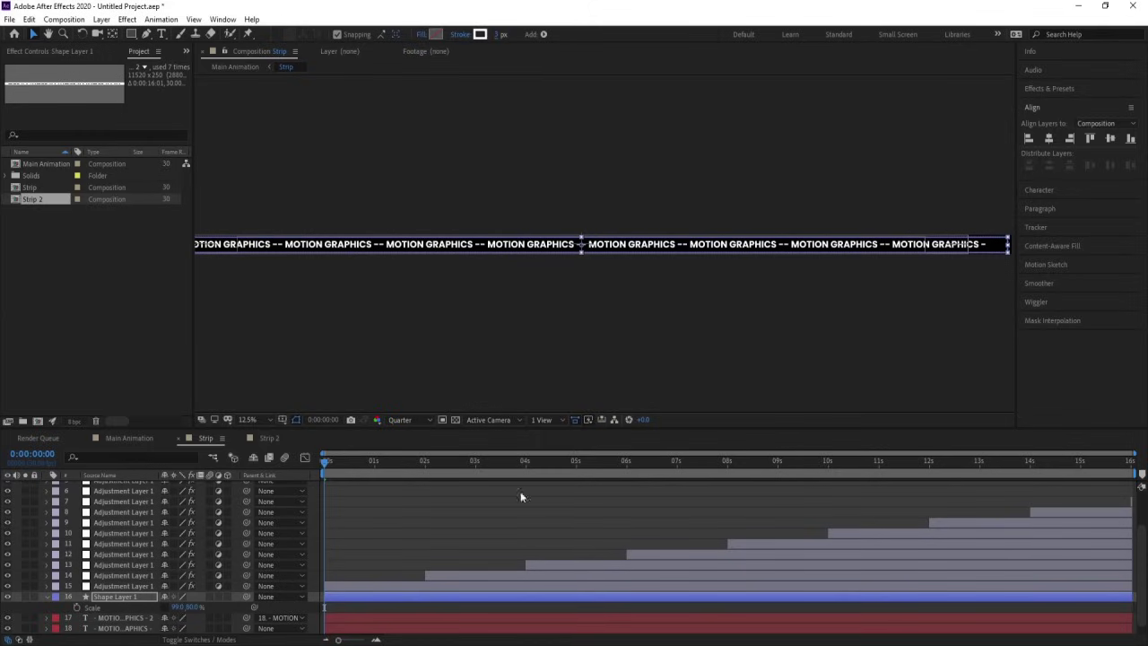
pyautogui.click(423, 544)
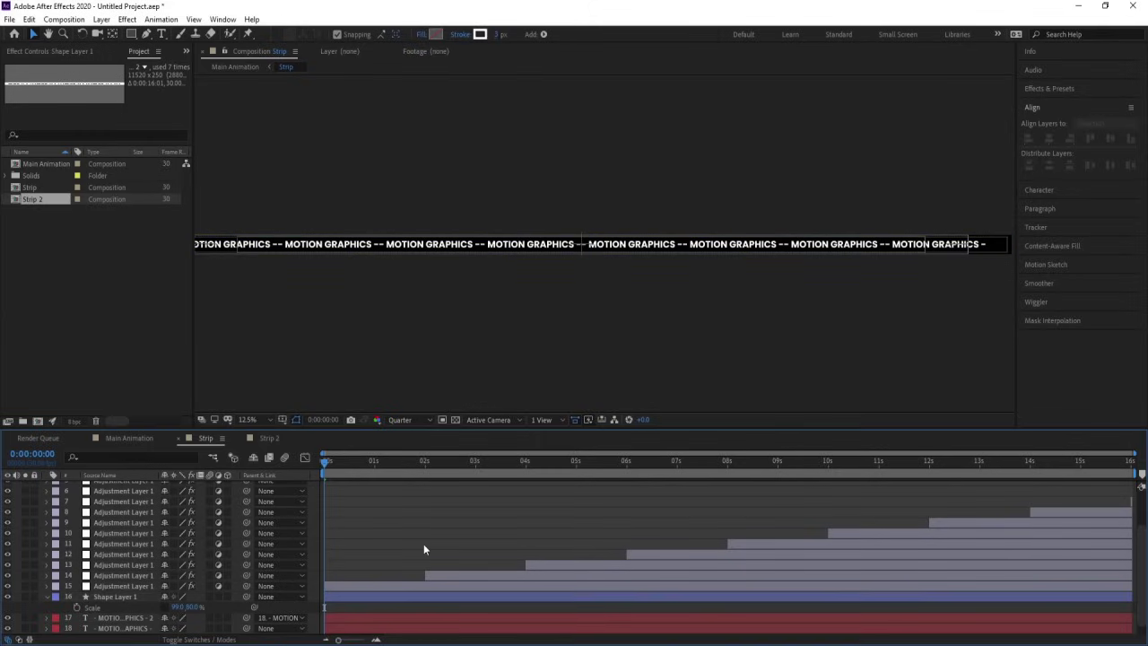
# Copy the rectangle shape layer from Strip into Strip 2 directly above the text layers, and return the playhead to the start
pyautogui.click(118, 597)
pyautogui.click(269, 438)
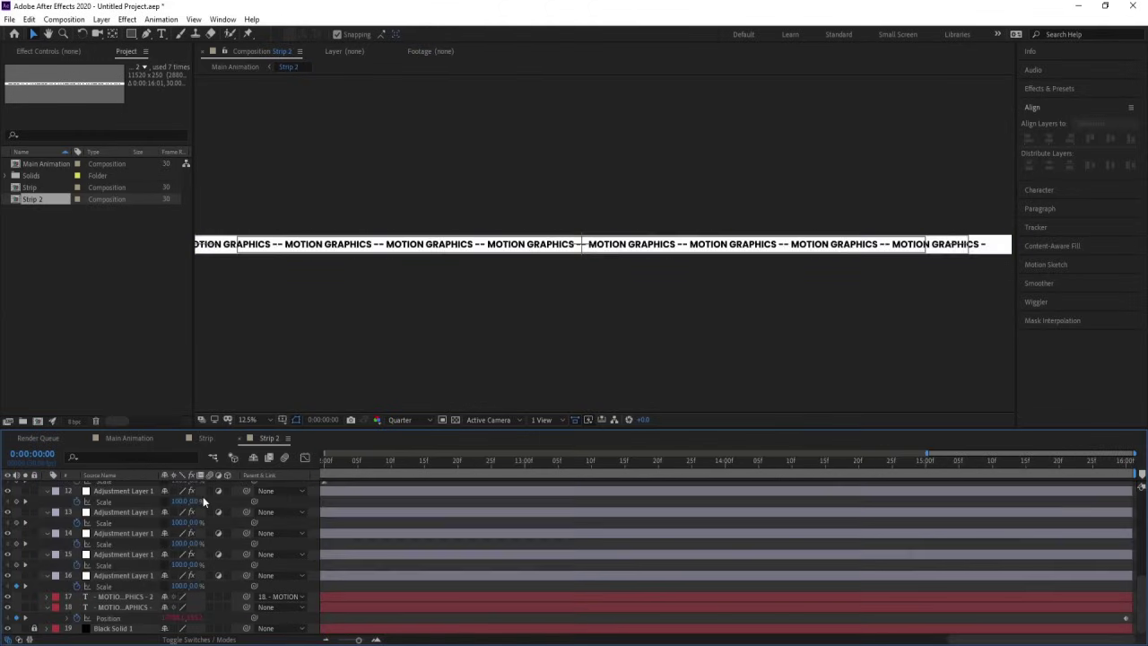
pyautogui.click(124, 597)
pyautogui.hotkey('ctrl', 'v')
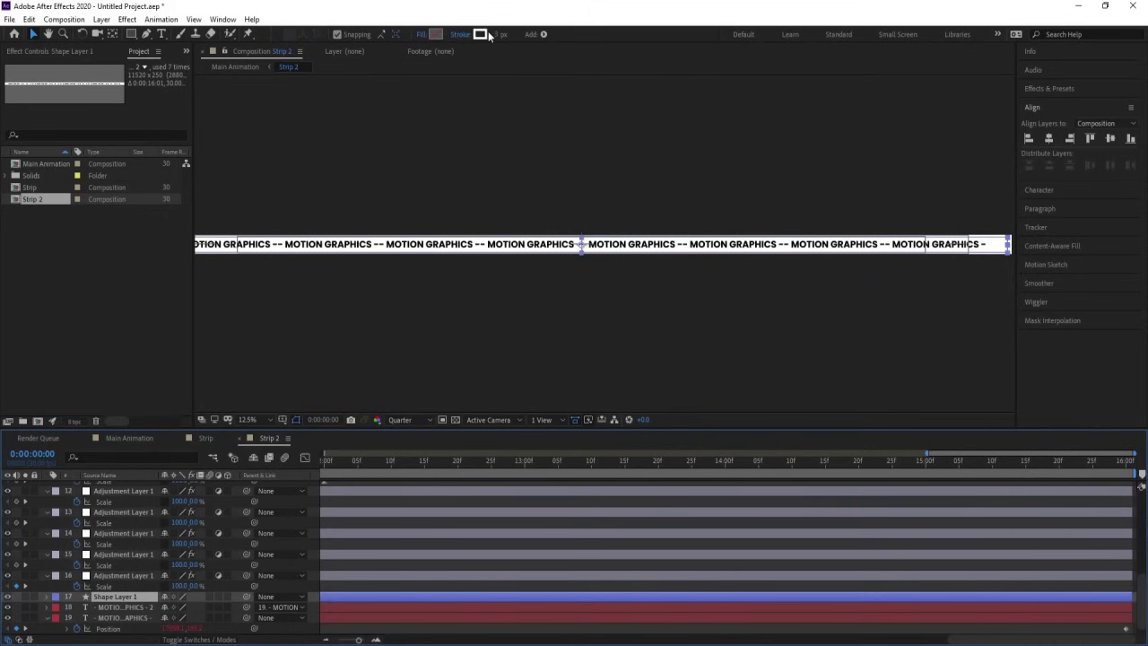
pyautogui.click(342, 463)
pyautogui.press('j')
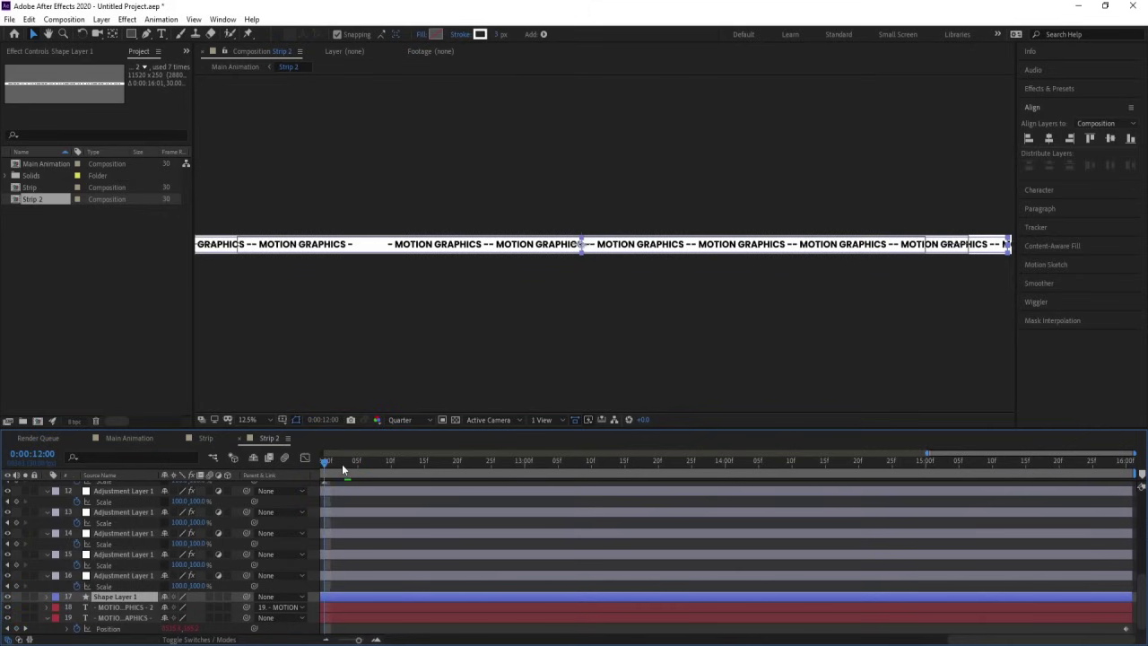
pyautogui.press('j')
pyautogui.press('Home')
pyautogui.click(395, 518)
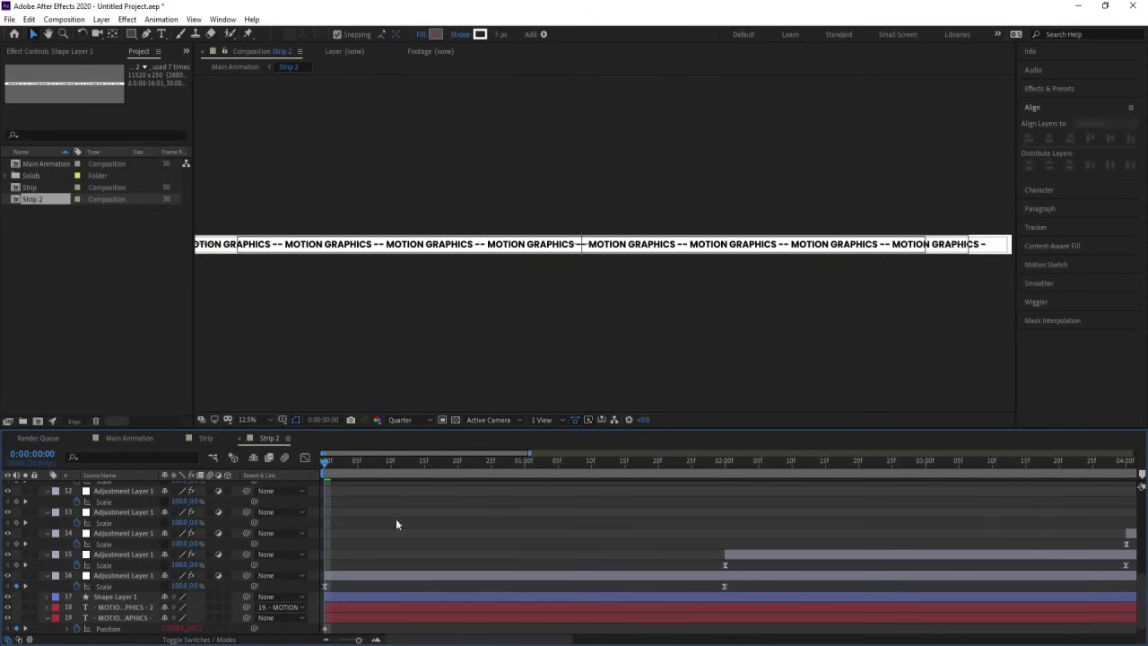
# Preview the Main Animation composition at Full resolution, restore Quarter resolution and return the playhead to the start
pyautogui.click(131, 437)
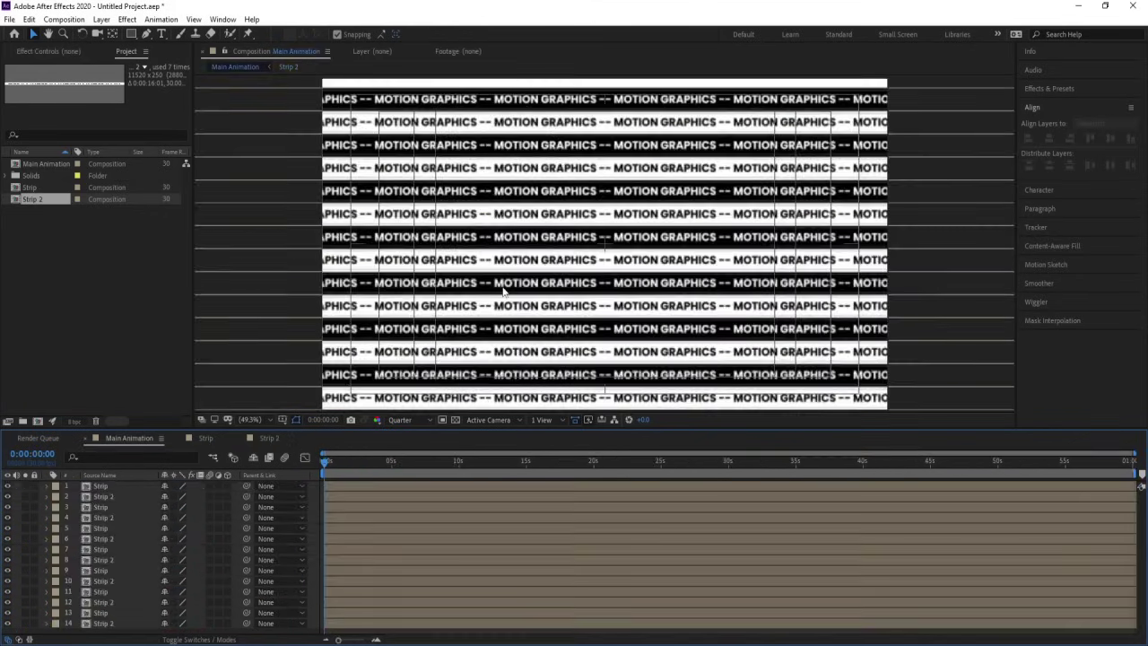
pyautogui.click(413, 422)
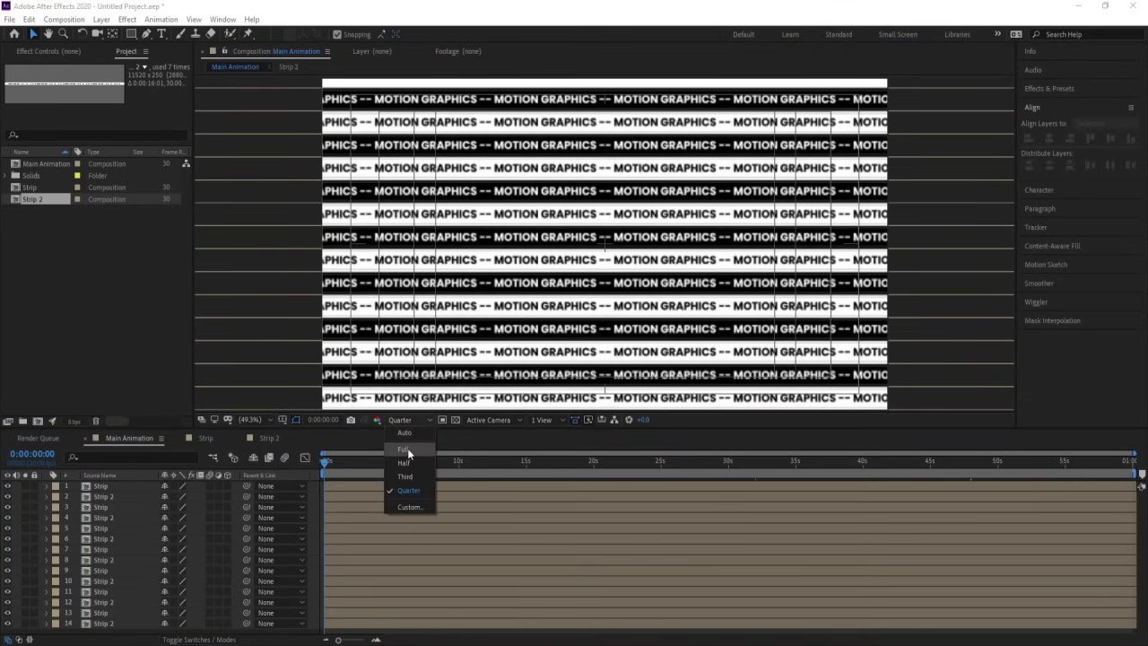
pyautogui.click(405, 448)
pyautogui.press('space')
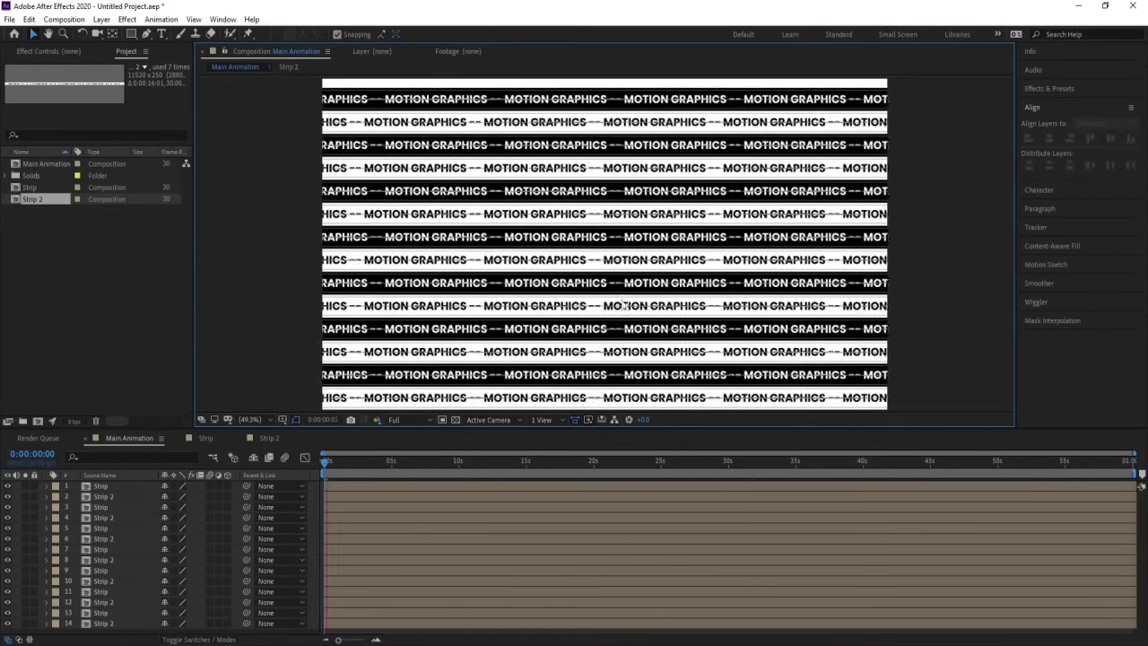
pyautogui.click(413, 420)
pyautogui.click(416, 491)
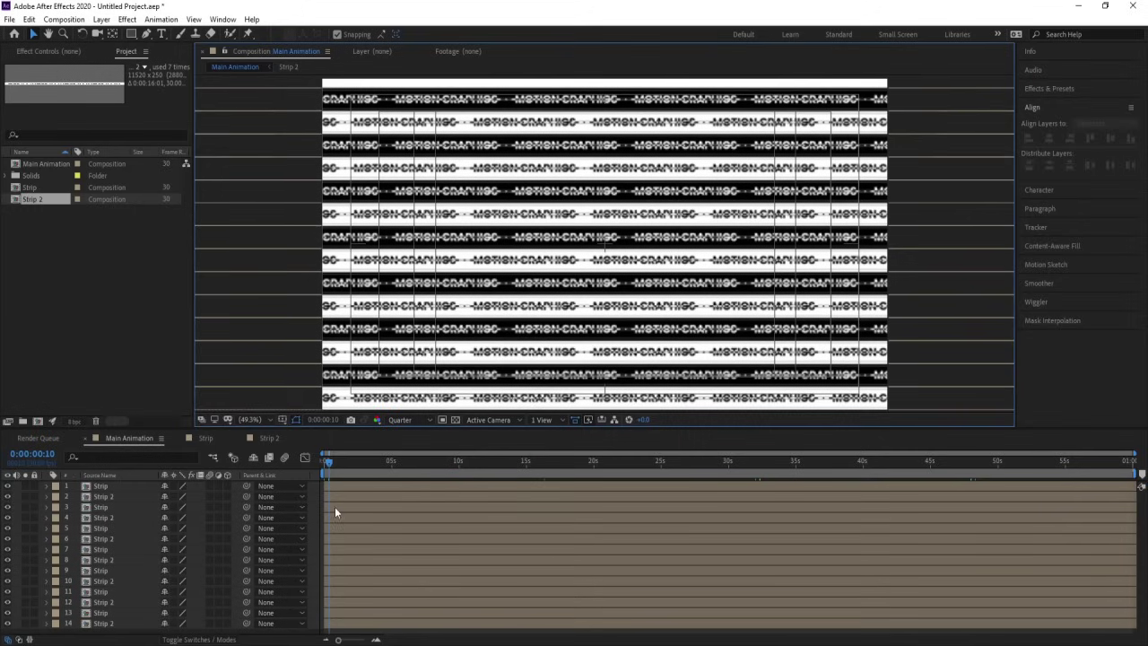
pyautogui.moveTo(349, 460); pyautogui.dragTo(278, 466)
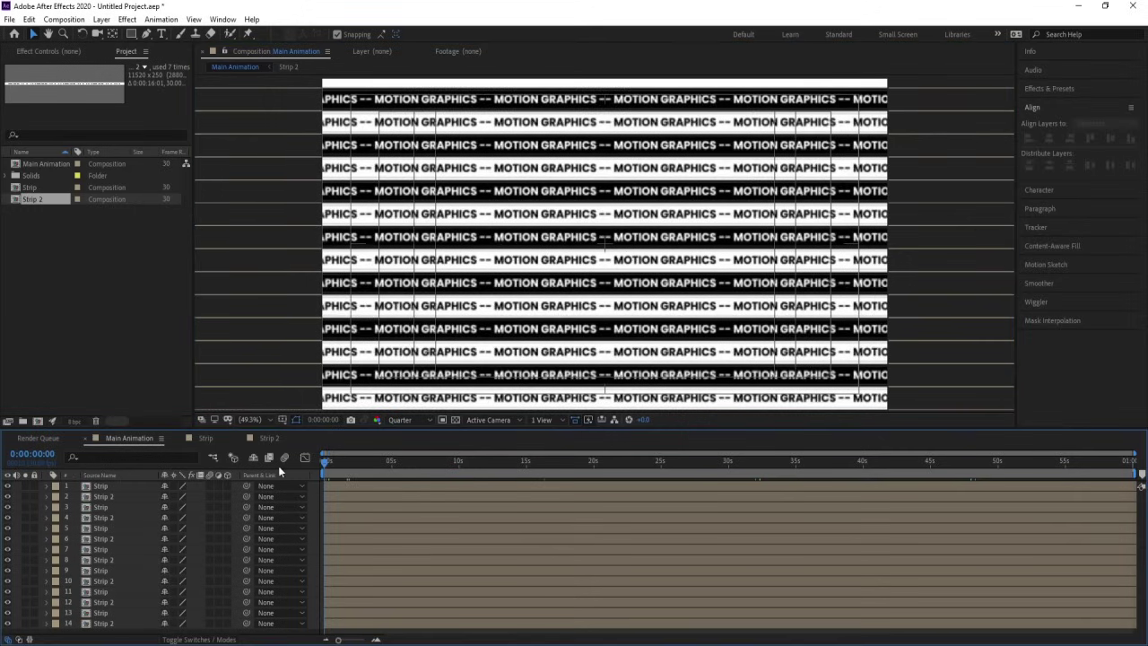
# Turn all strip layers in Main Animation into 3D layers and deselect them
pyautogui.hotkey('ctrl', 'a')
pyautogui.click(228, 486)
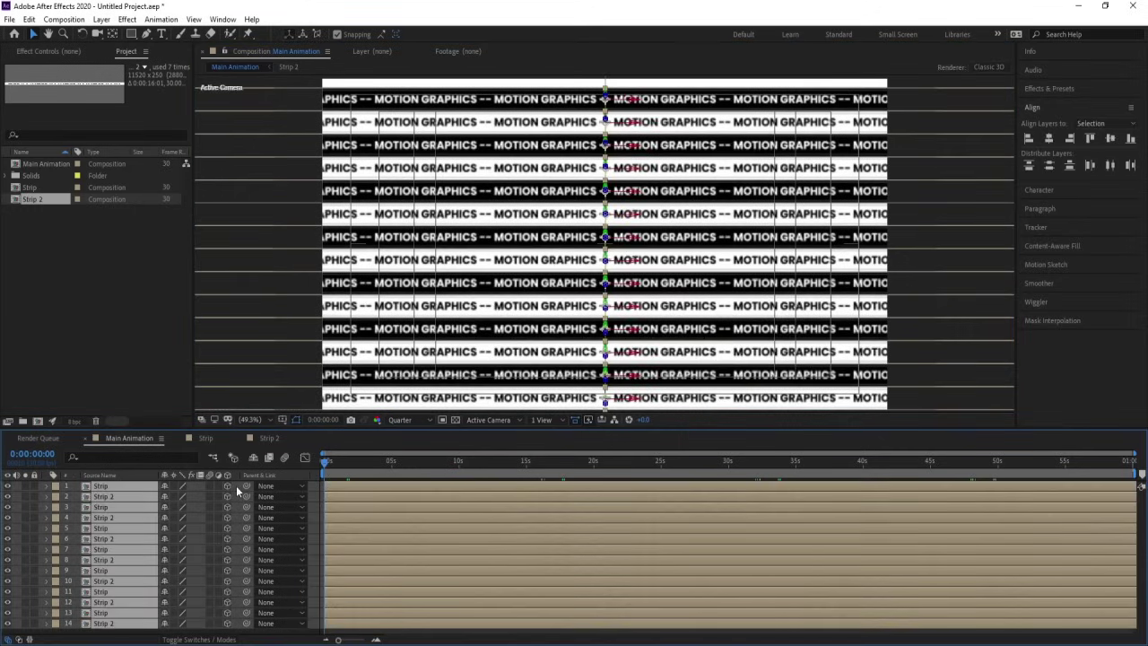
pyautogui.press('F2')
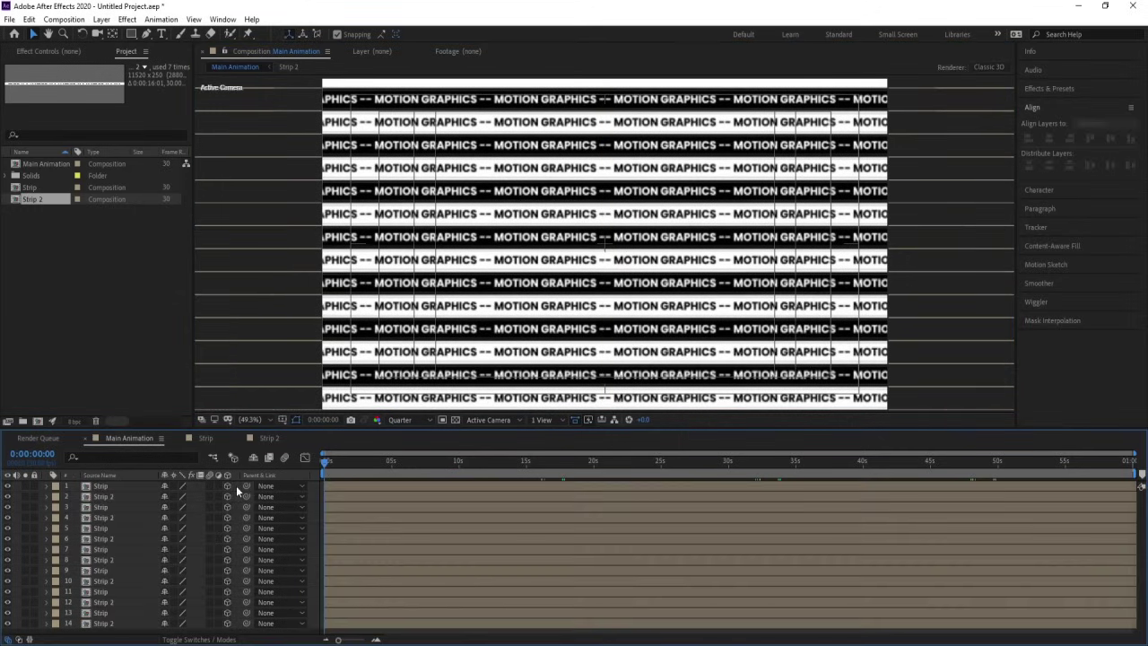
# Add a two-node camera with the default settings to the Main Animation composition
pyautogui.rightClick(314, 489)
pyautogui.moveTo(341, 495)
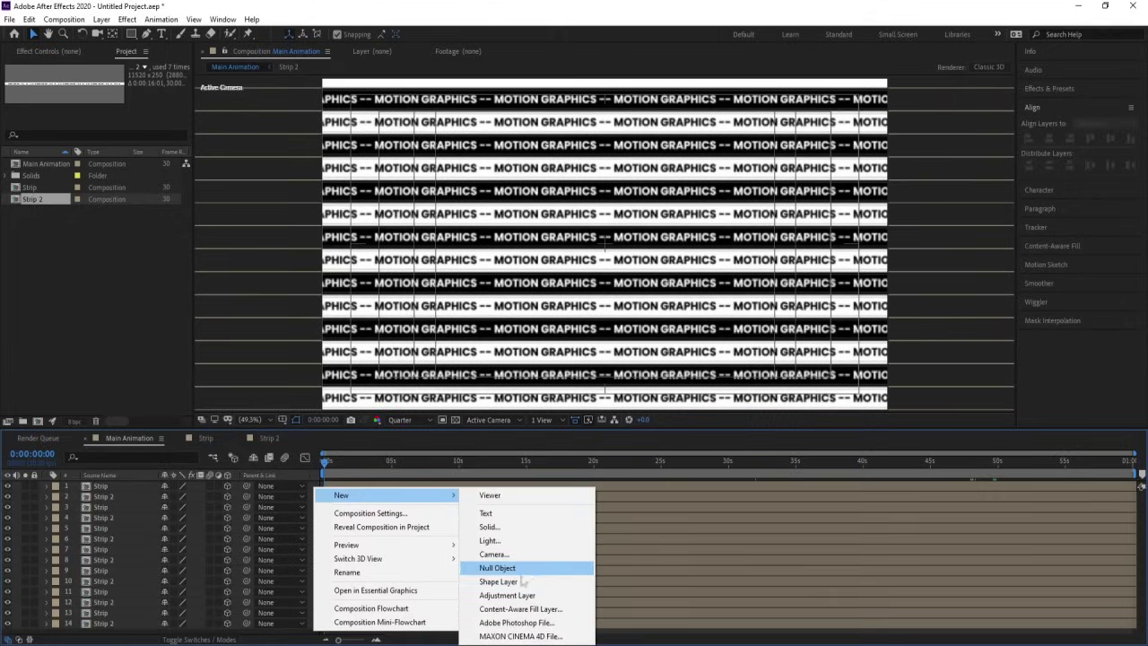
pyautogui.click(492, 553)
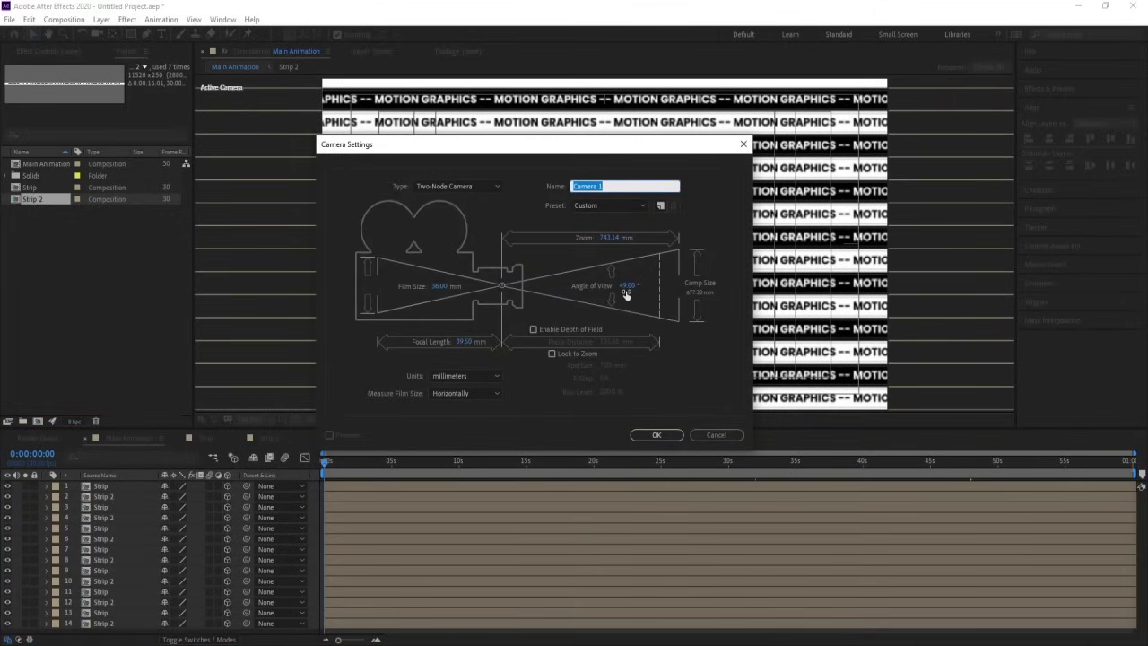
pyautogui.click(655, 434)
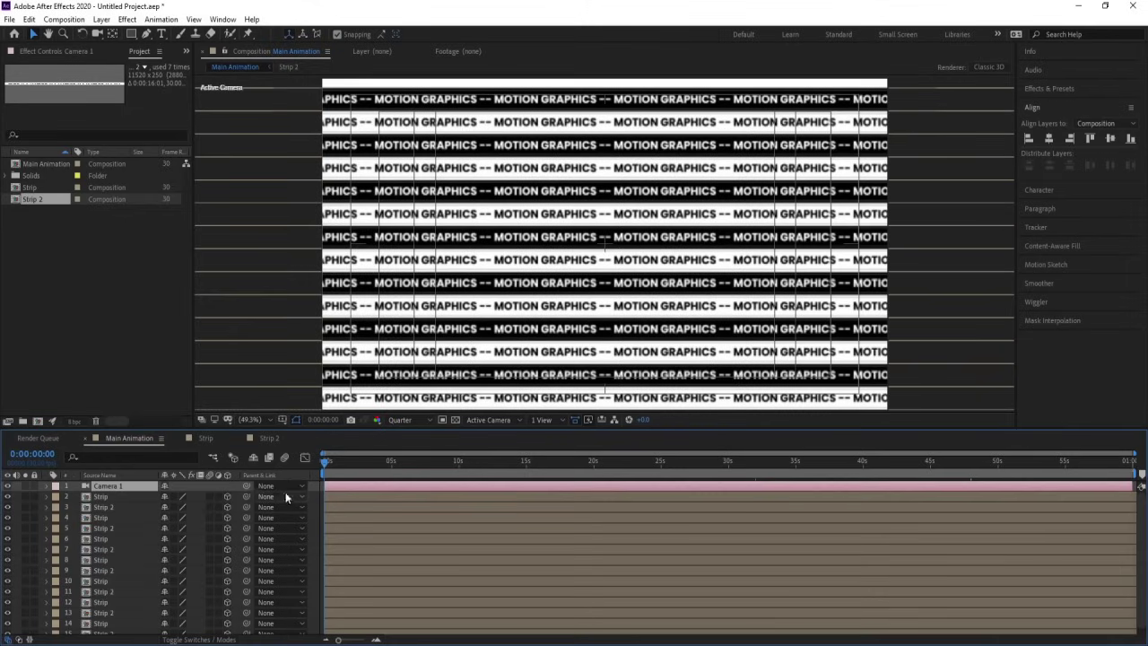
# Create a 3D null object above the camera and parent the camera to it
pyautogui.rightClick(313, 489)
pyautogui.moveTo(331, 497)
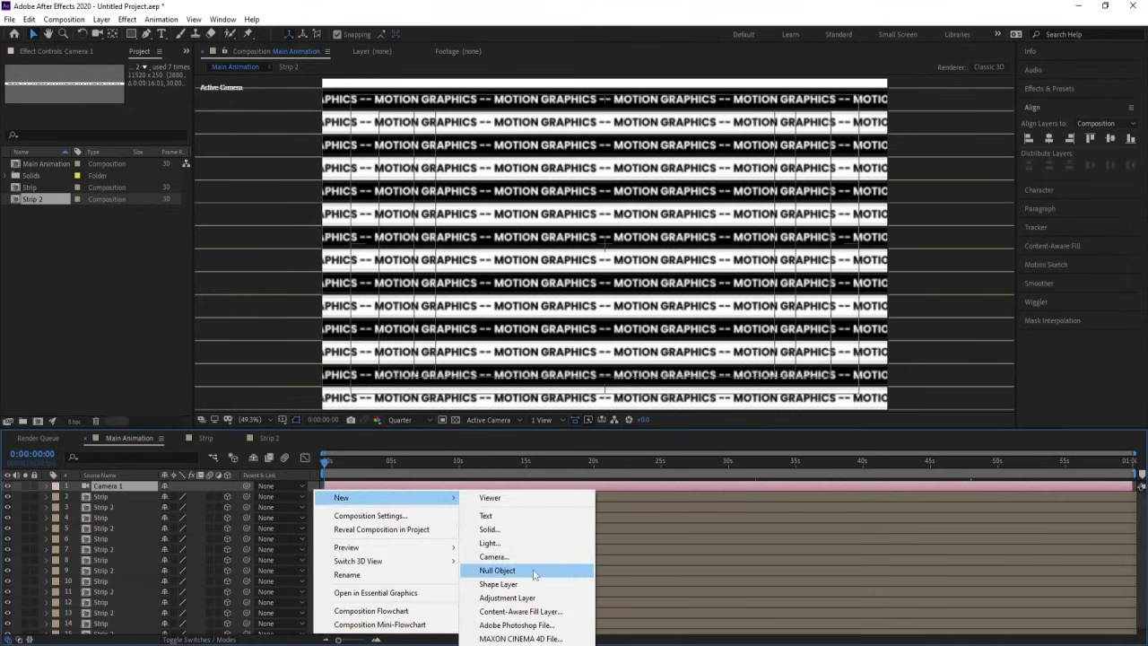
pyautogui.click(491, 574)
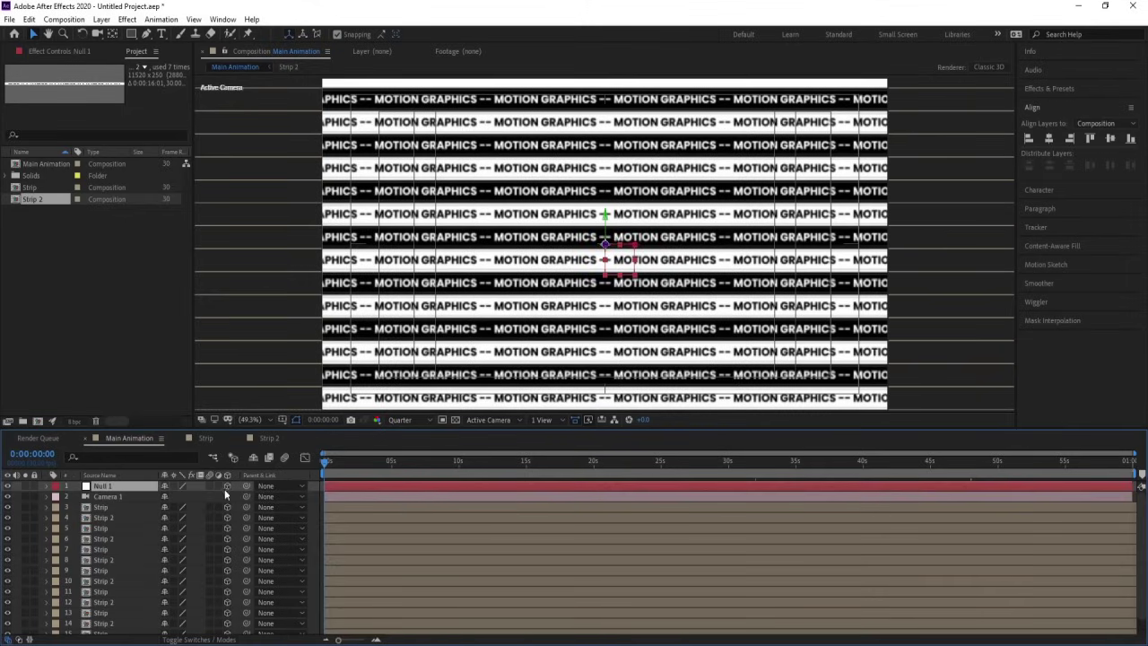
pyautogui.click(104, 499)
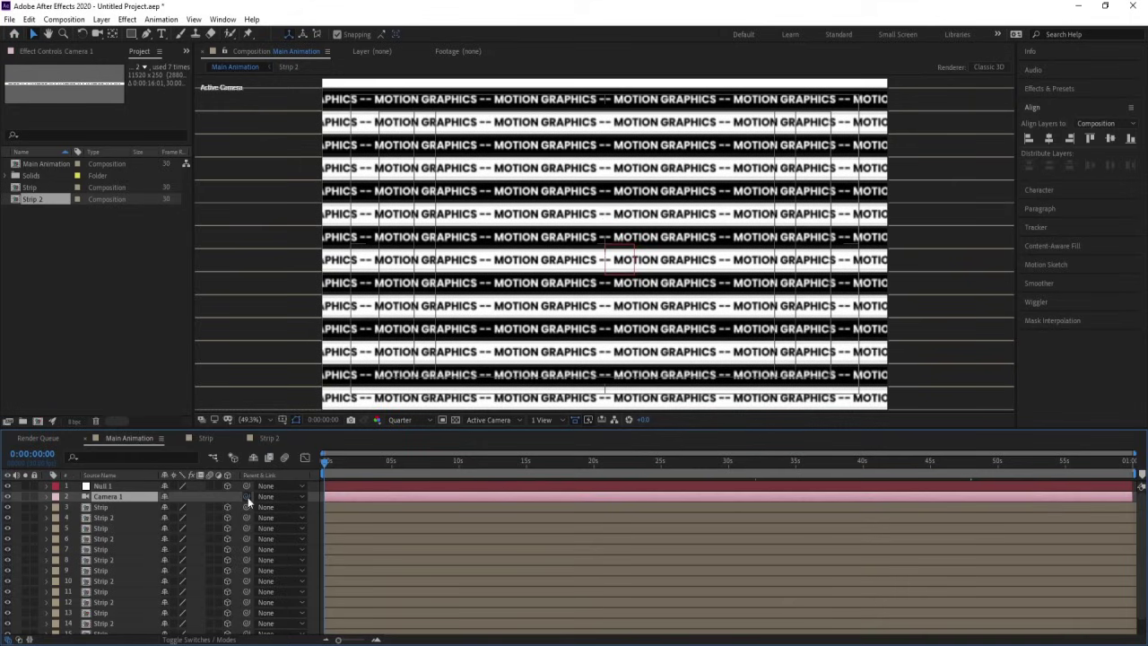
pyautogui.moveTo(247, 496); pyautogui.dragTo(130, 486)
# Rotate the null to about 36° on X and 41° on Y, and scale it to 59%
pyautogui.click(130, 486)
pyautogui.press('r')
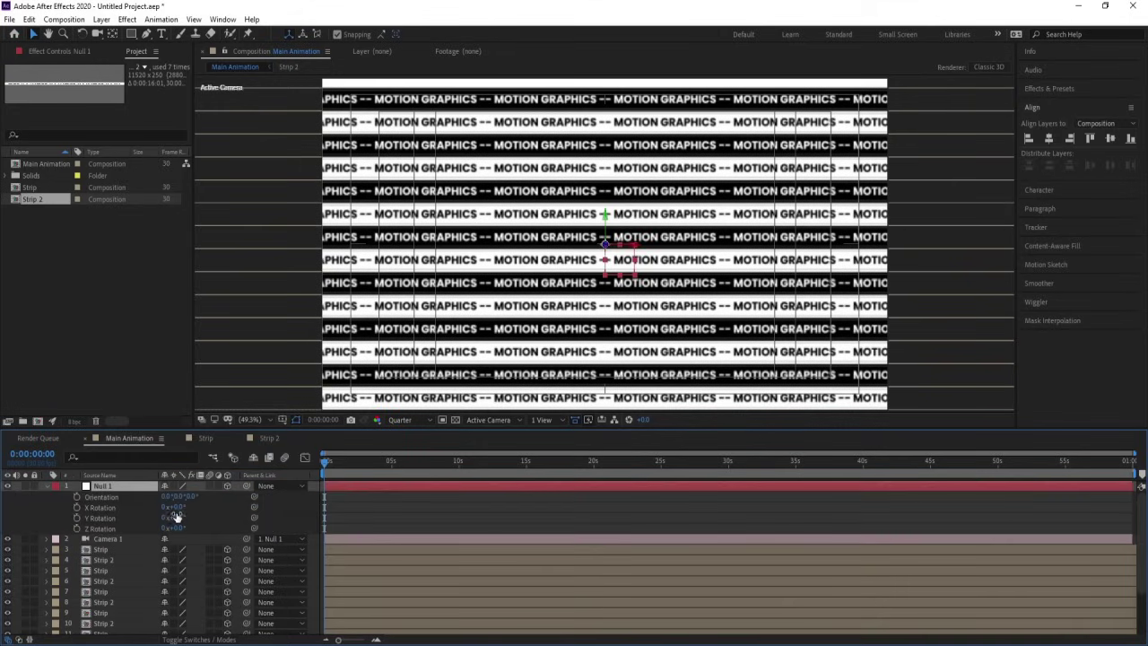
pyautogui.moveTo(173, 517); pyautogui.dragTo(226, 501)
pyautogui.press('s')
pyautogui.moveTo(627, 260); pyautogui.dragTo(636, 285)
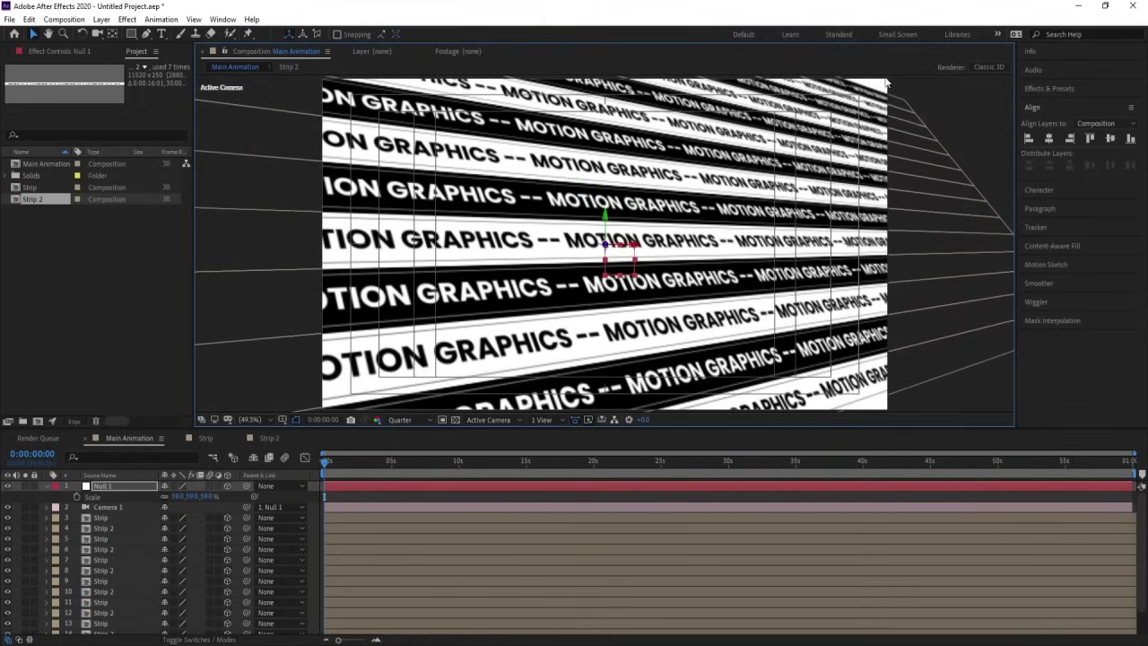
# Set the null's Y rotation to 32° to soften the camera angle
pyautogui.press('r')
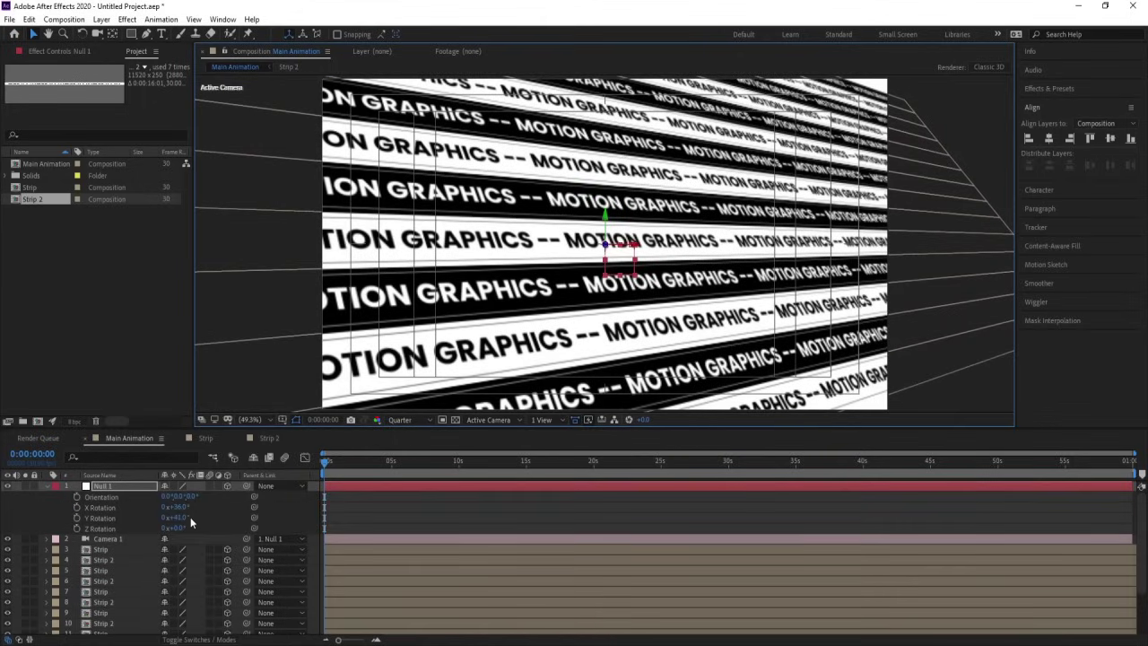
pyautogui.moveTo(180, 517); pyautogui.dragTo(179, 517)
pyautogui.moveTo(617, 269); pyautogui.dragTo(601, 256)
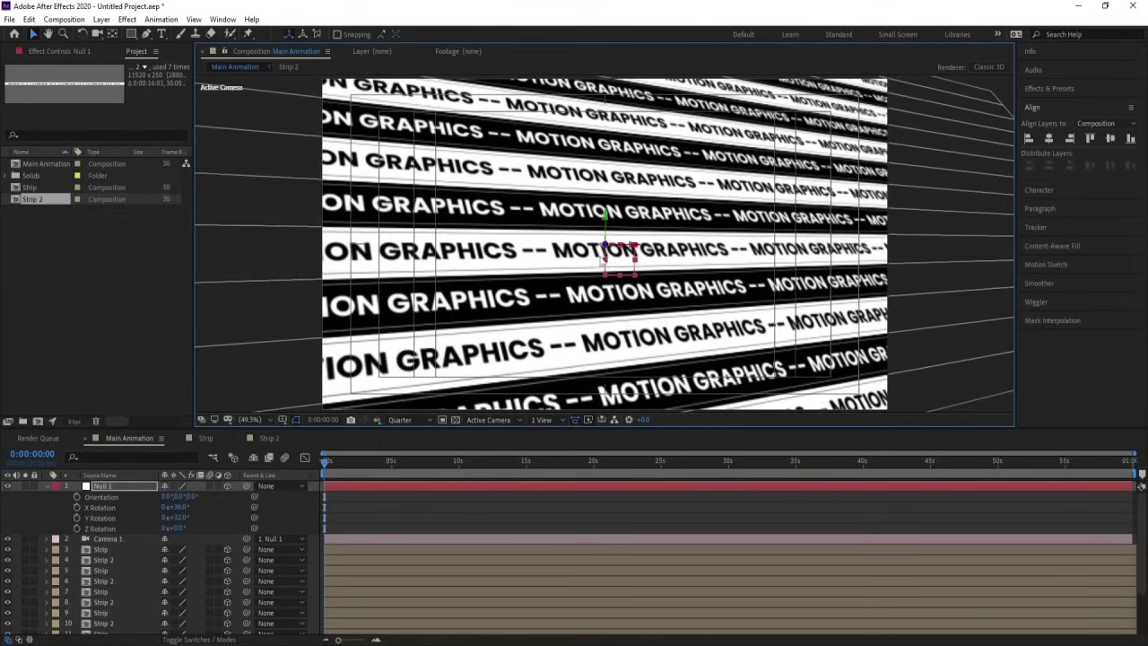
# Preview the angled strip animation, check the layers' keyframes and return the playhead to the start
pyautogui.press('space')
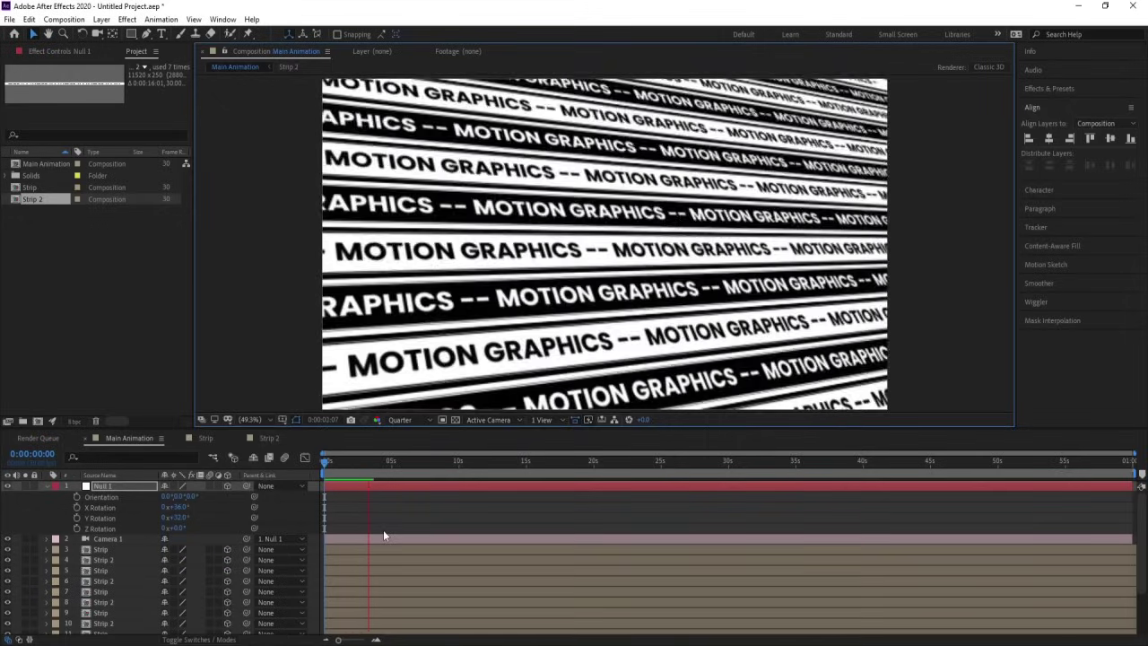
pyautogui.press('space')
pyautogui.press('u')
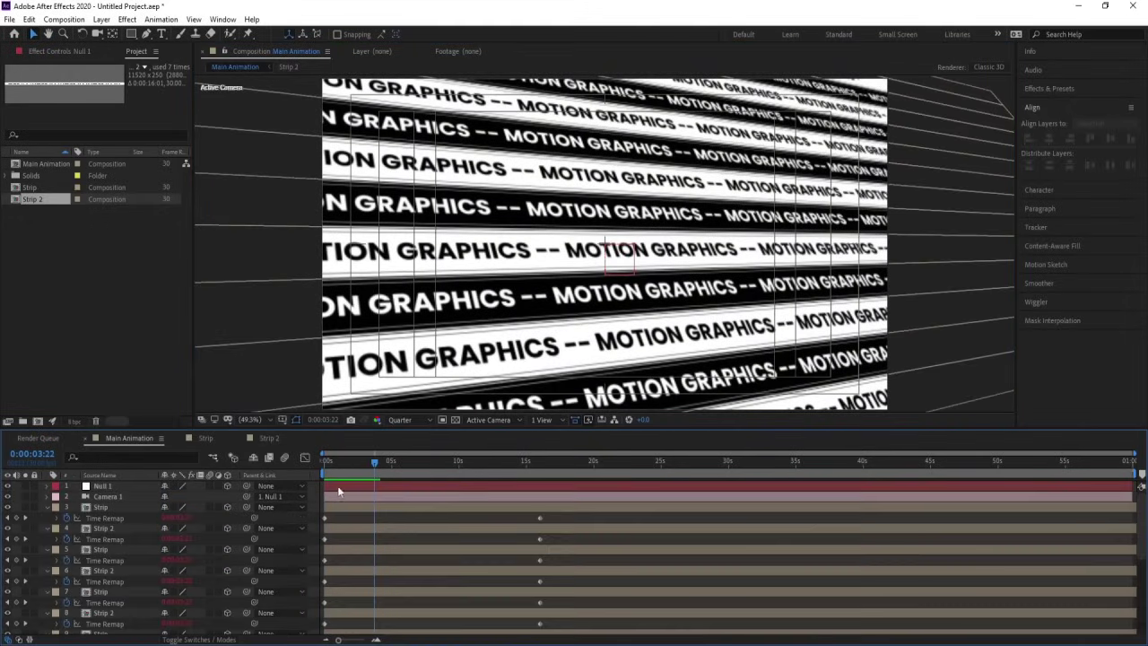
pyautogui.press('u')
pyautogui.moveTo(348, 462); pyautogui.dragTo(255, 463)
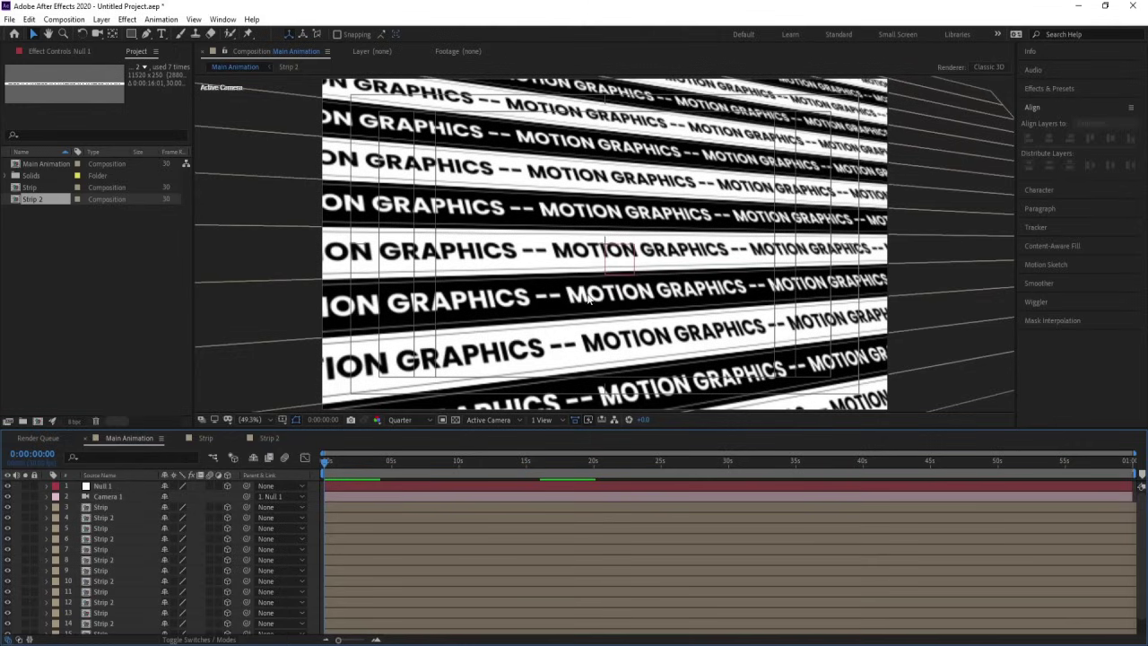
# Apply Easy Ease to both Position keyframes of the lower text layer in the Strip composition
pyautogui.scroll(-1, 380, 480)
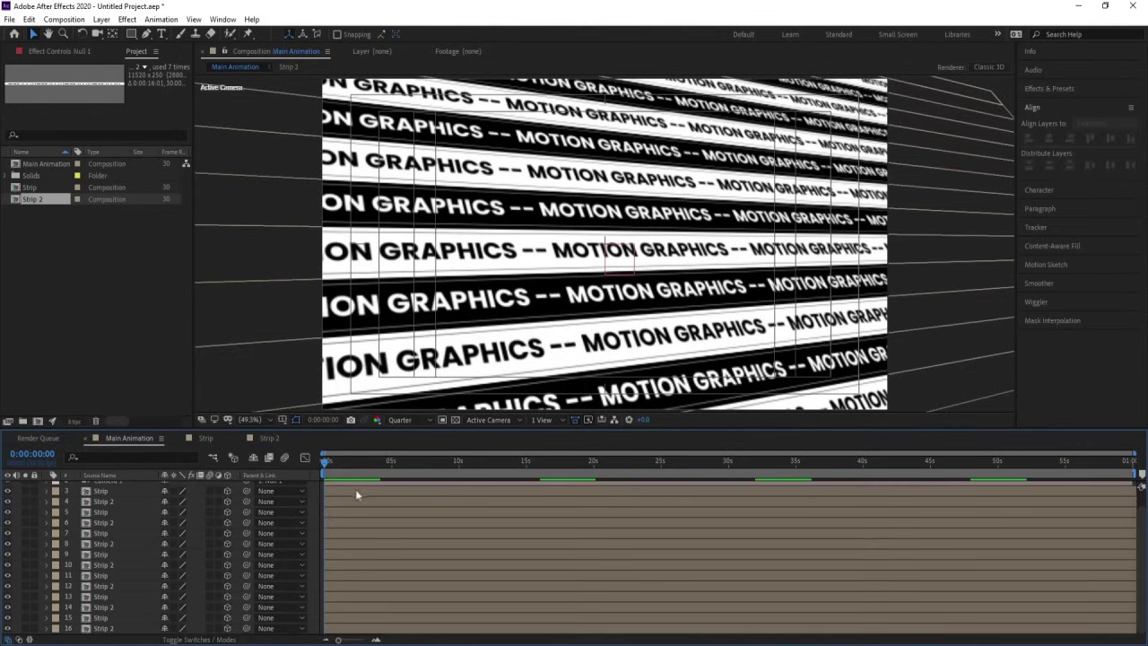
pyautogui.click(103, 628)
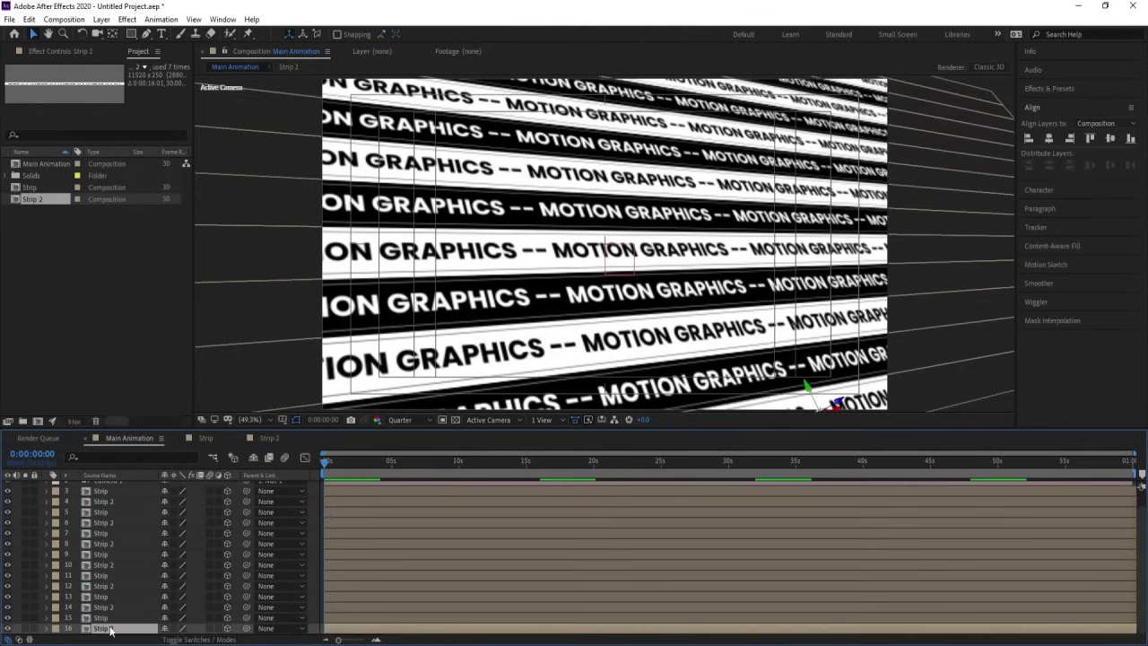
pyautogui.click(207, 438)
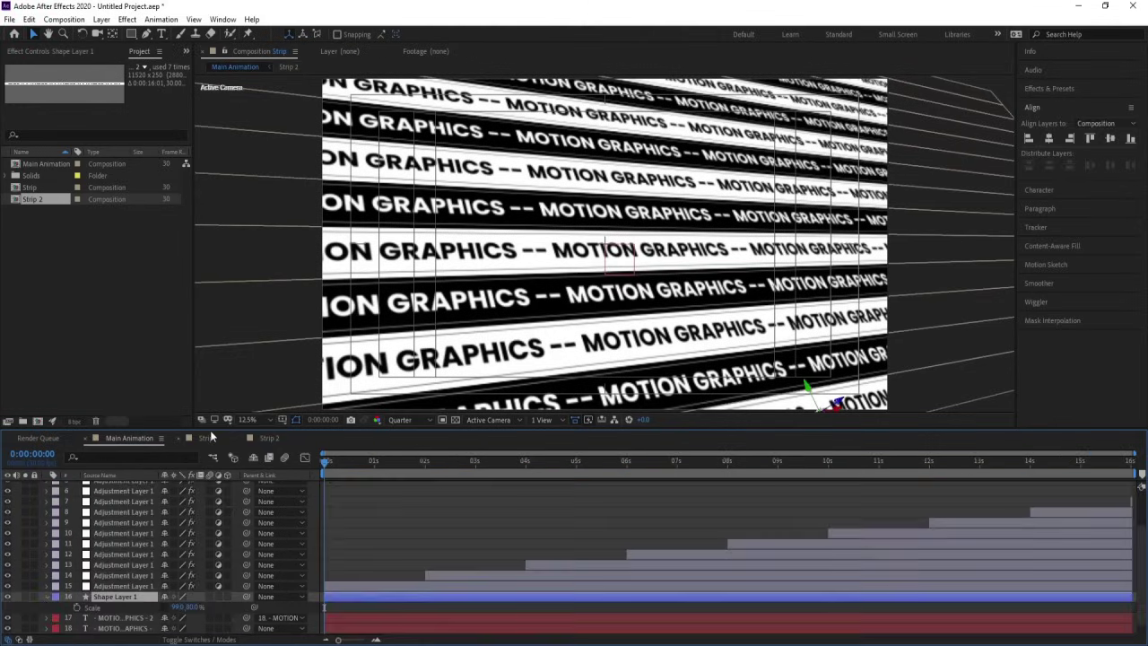
pyautogui.click(125, 629)
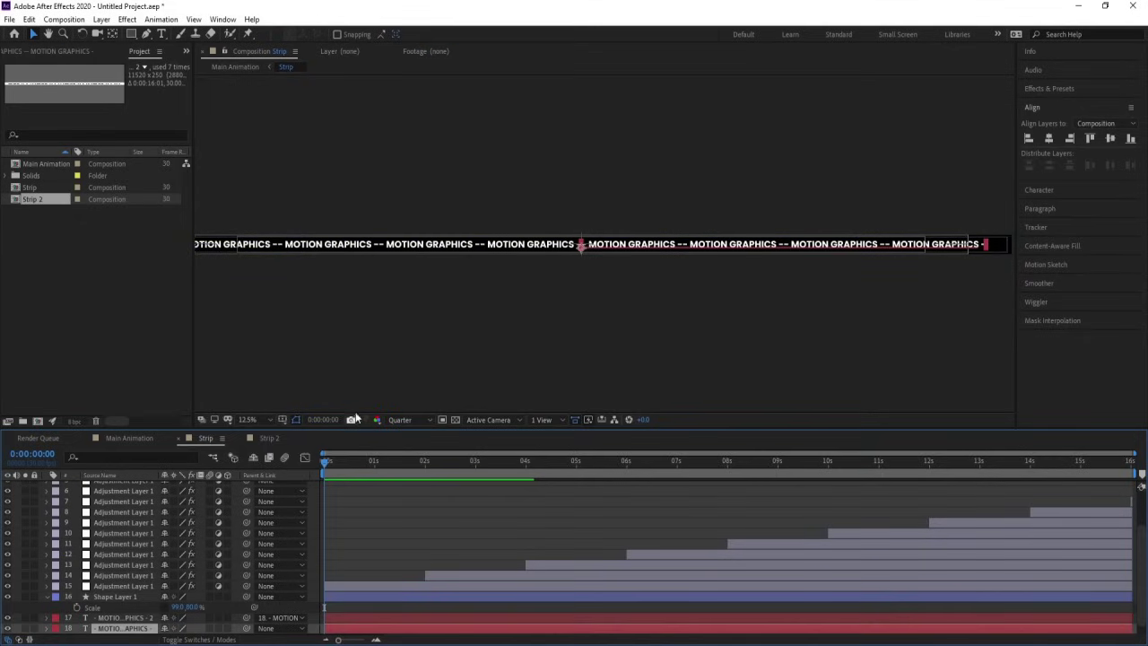
pyautogui.press('p')
pyautogui.scroll(-2, 419, 542)
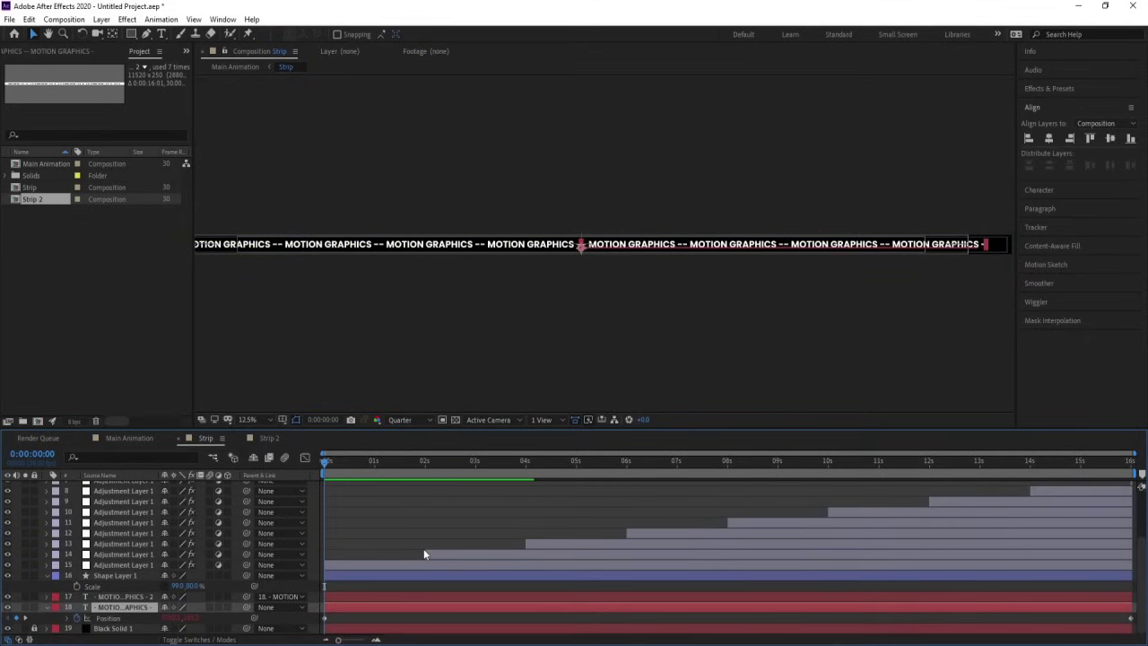
pyautogui.click(130, 618)
pyautogui.press('F9')
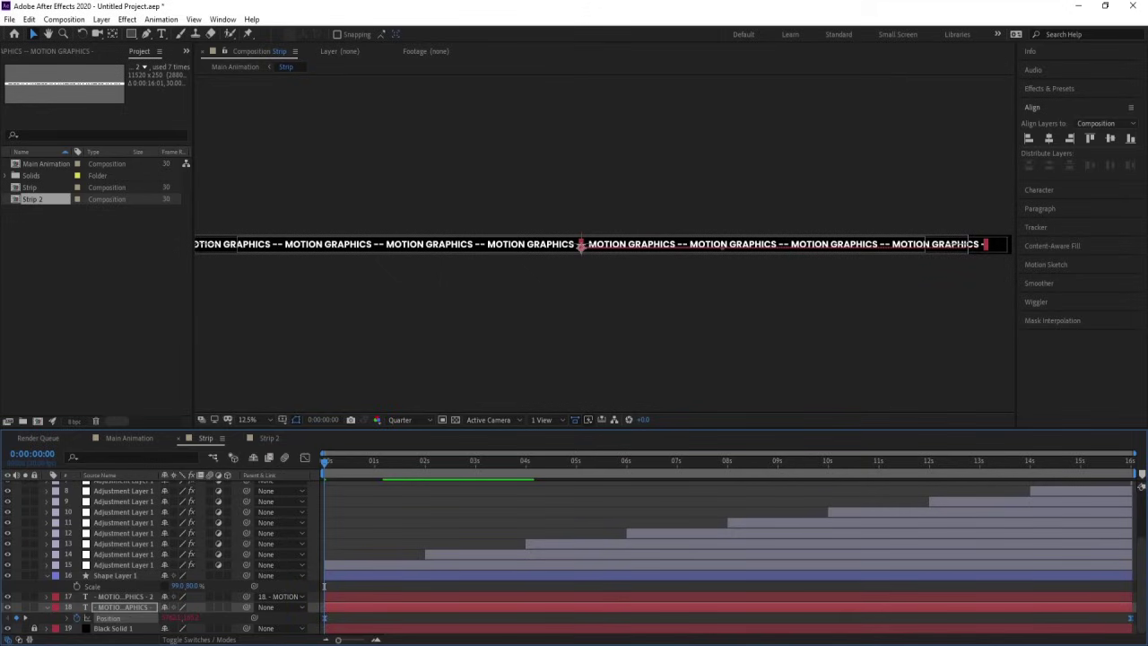
# Extend both Position ease handles of Strip's lower text layer in the speed graph to about 51% influence, making a steeper central peak
pyautogui.click(305, 457)
pyautogui.moveTo(488, 520); pyautogui.dragTo(330, 617)
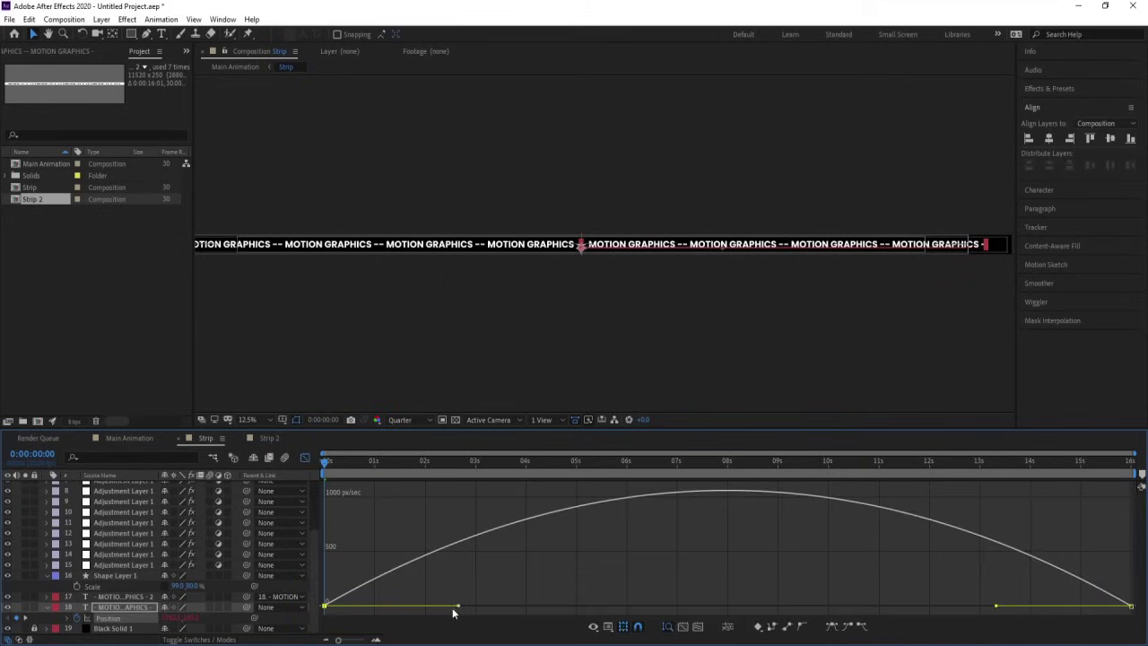
pyautogui.moveTo(458, 608); pyautogui.dragTo(531, 610)
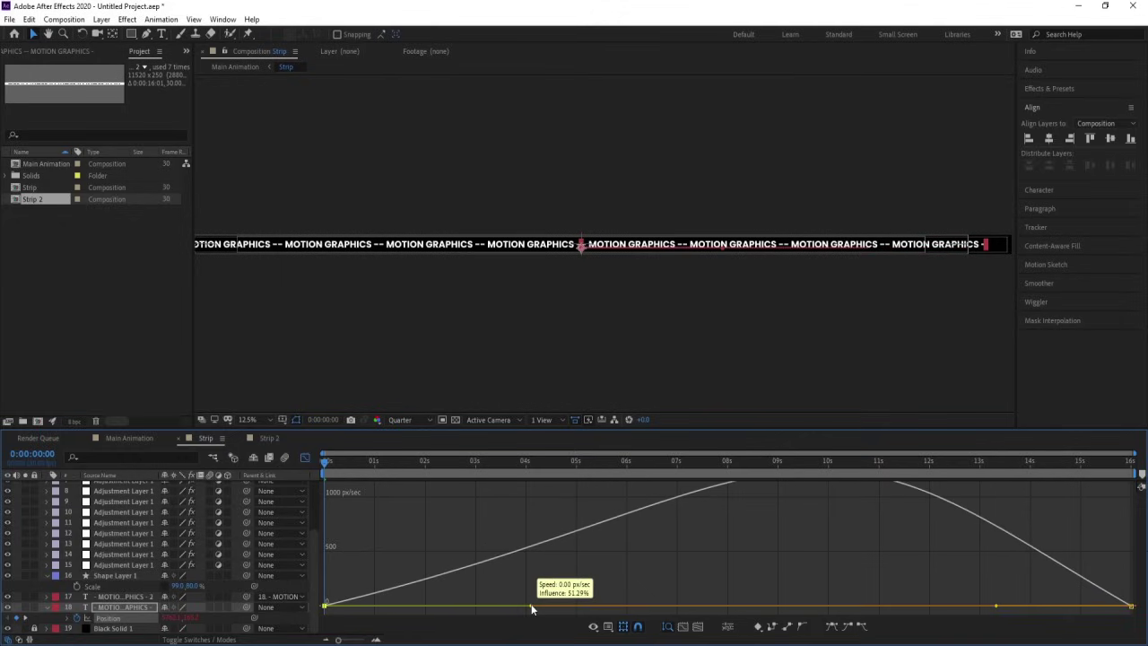
pyautogui.moveTo(531, 610); pyautogui.dragTo(531, 609)
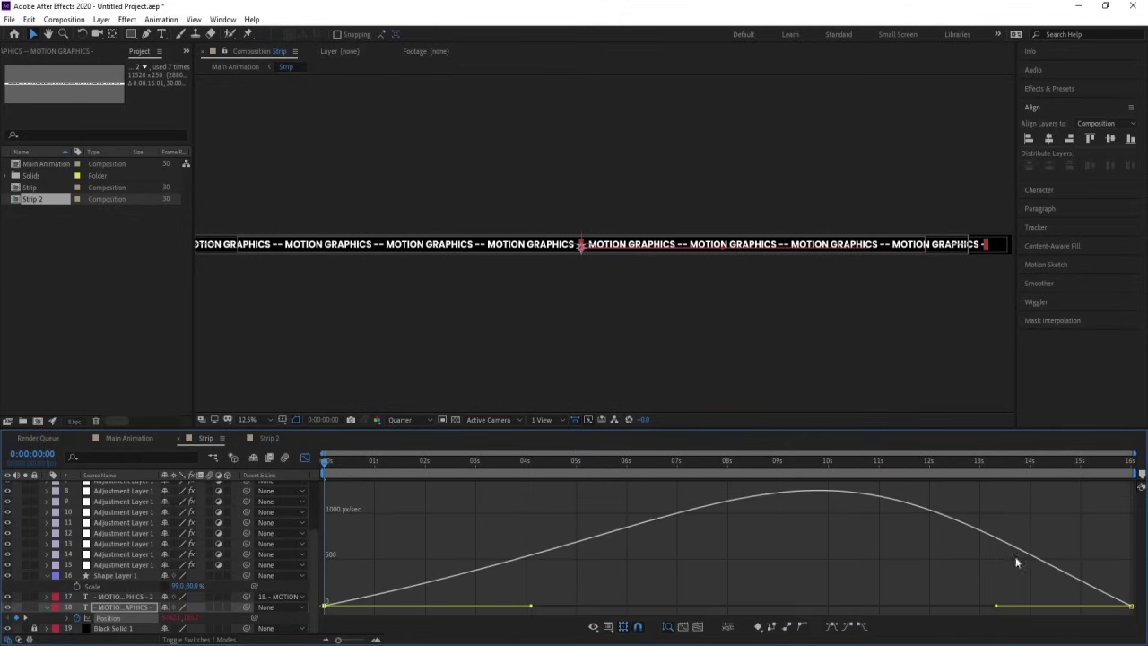
pyautogui.moveTo(1083, 523); pyautogui.dragTo(1136, 615)
pyautogui.moveTo(993, 608); pyautogui.dragTo(923, 611)
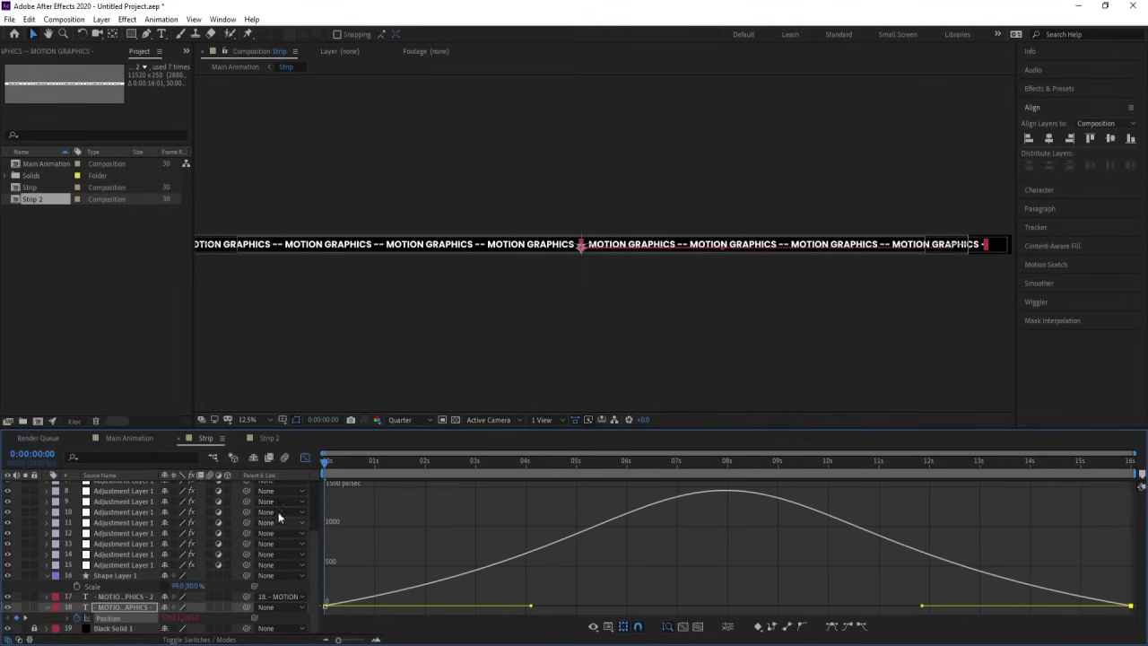
# Shape the lower text layer's Position speed graph in the Strip 2 composition with the same longer ease handles at both ends
pyautogui.click(271, 439)
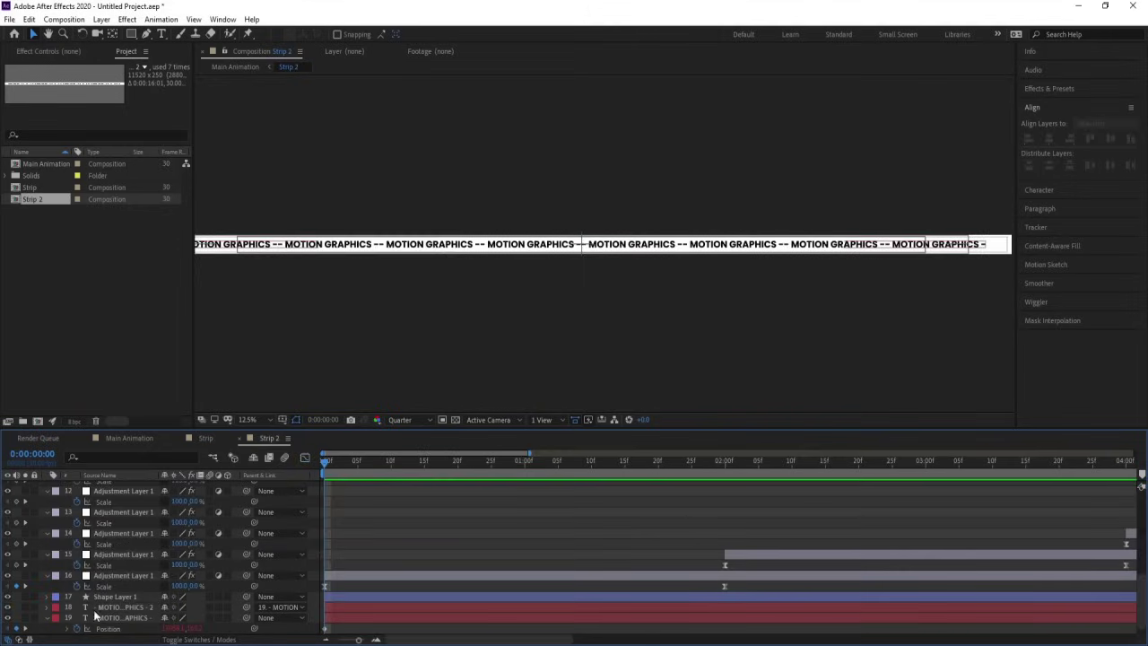
pyautogui.scroll(-1, 115, 620)
pyautogui.click(109, 619)
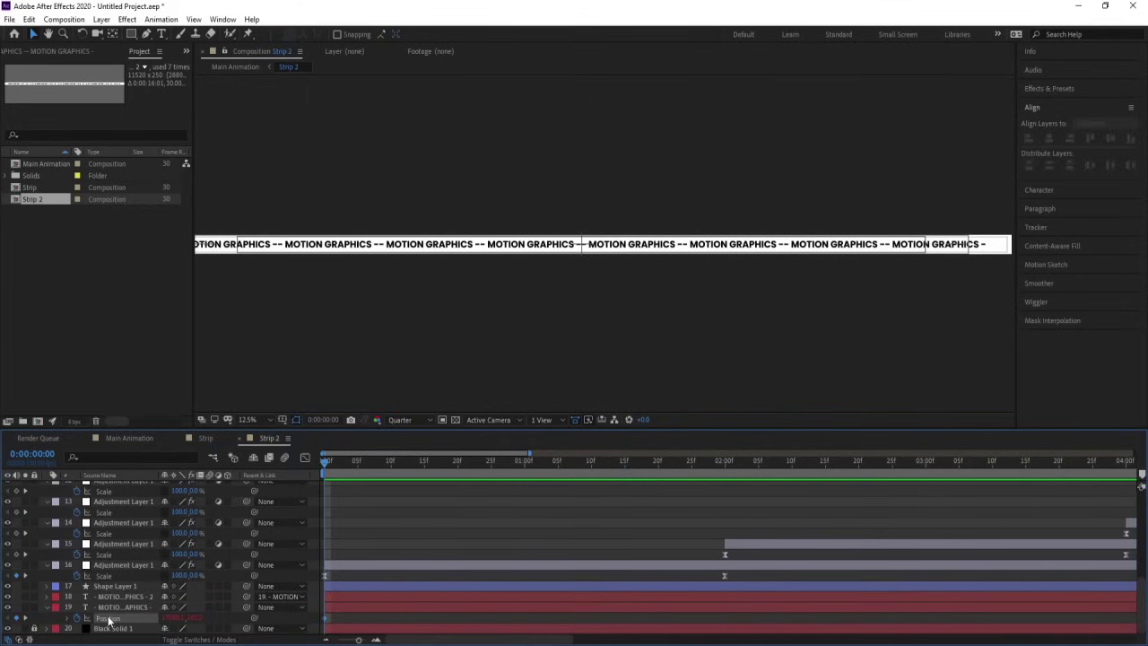
pyautogui.click(304, 458)
pyautogui.press('-')
pyautogui.press('-')
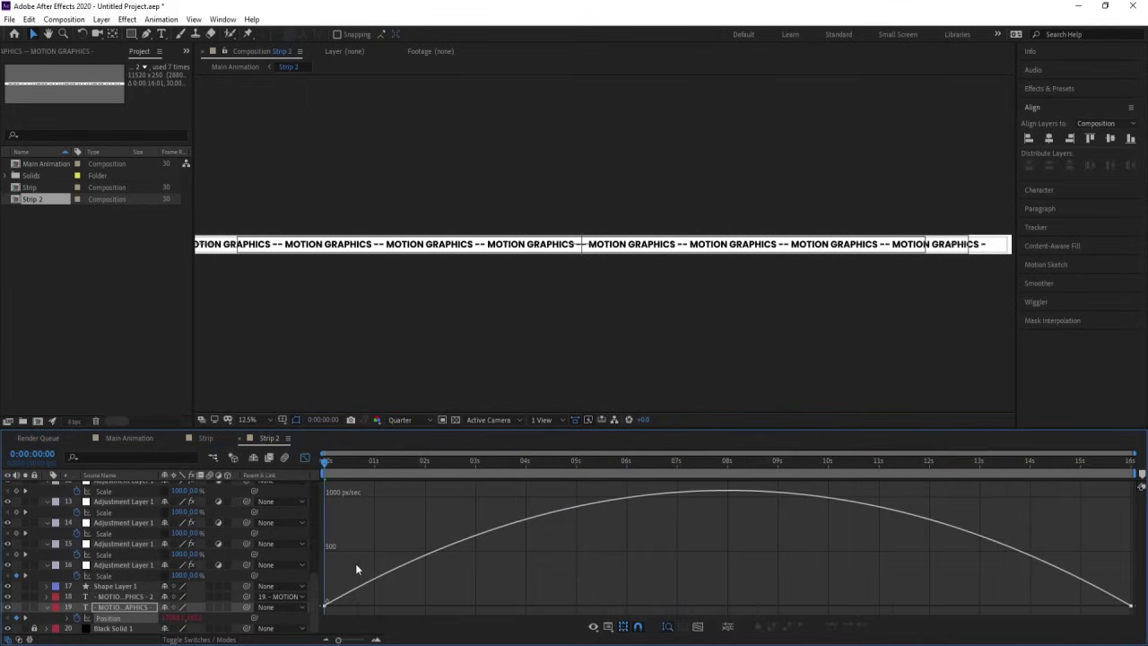
pyautogui.click(367, 583)
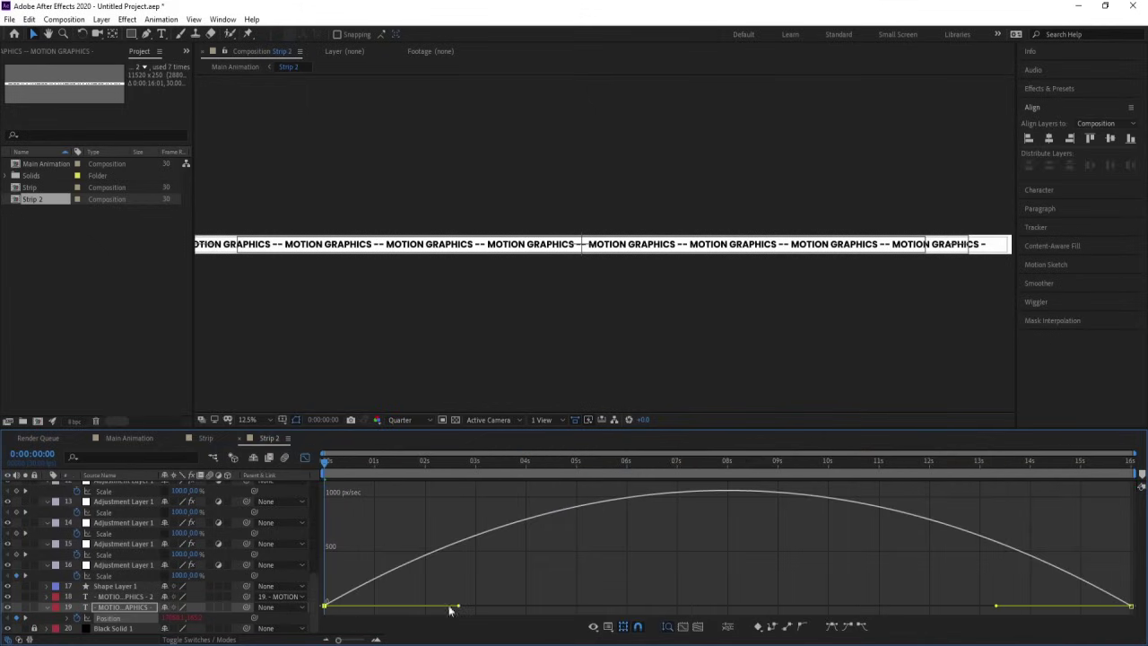
pyautogui.moveTo(459, 609); pyautogui.dragTo(531, 609)
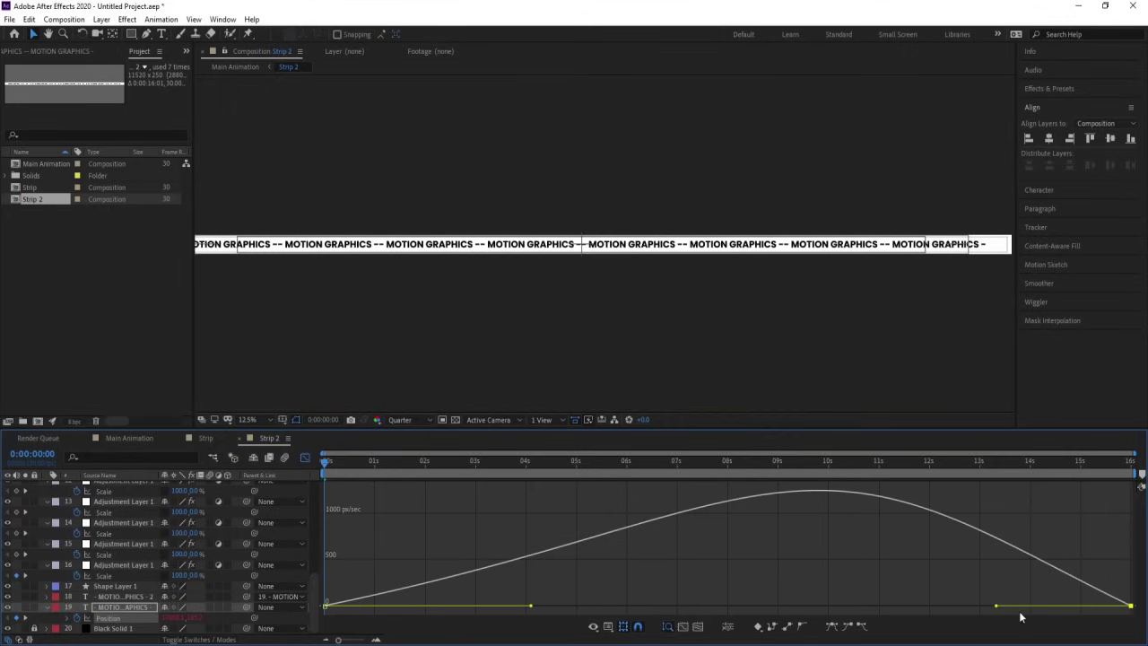
pyautogui.moveTo(995, 608); pyautogui.dragTo(921, 610)
pyautogui.click(305, 457)
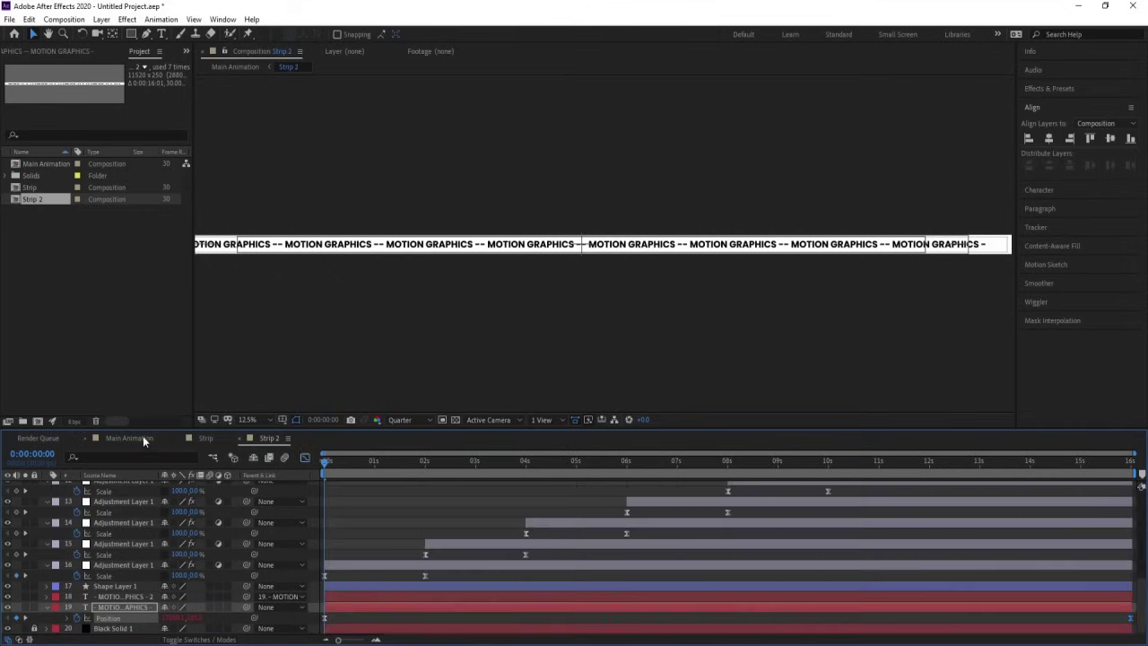
# Preview the eased text strips in the Main Animation composition
pyautogui.click(142, 439)
pyautogui.press('space')
pyautogui.press('space')
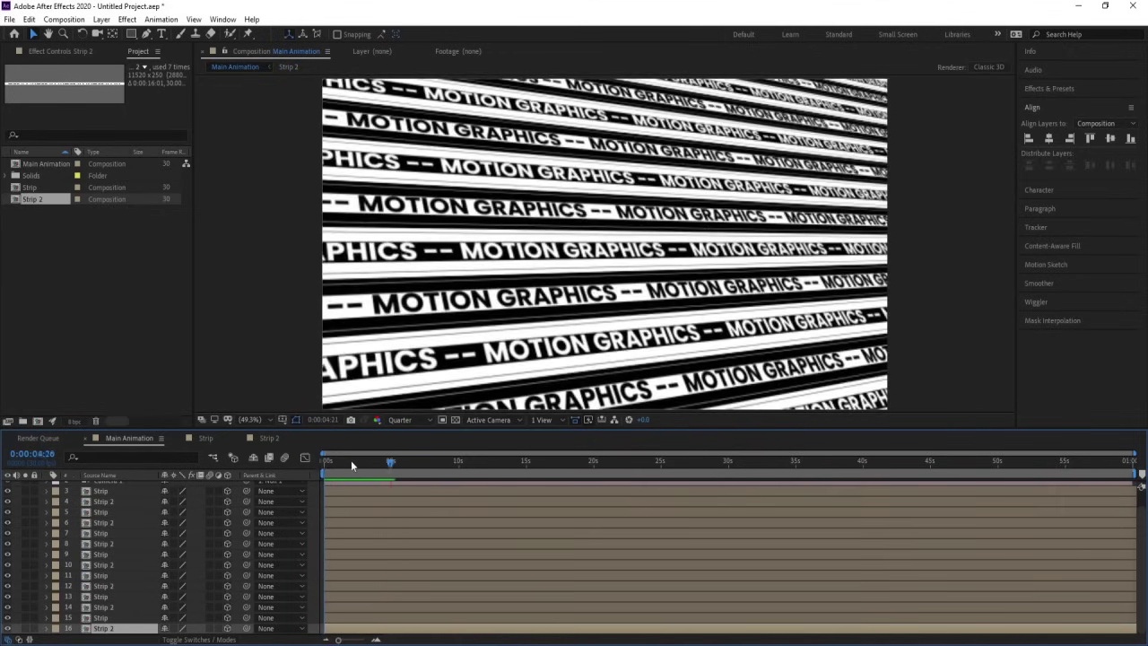
pyautogui.press('space')
# Trim the out points of all Strip and Strip 2 layers in Main Animation to 0:00:00:10
pyautogui.press('=')
pyautogui.press('=')
pyautogui.press('=')
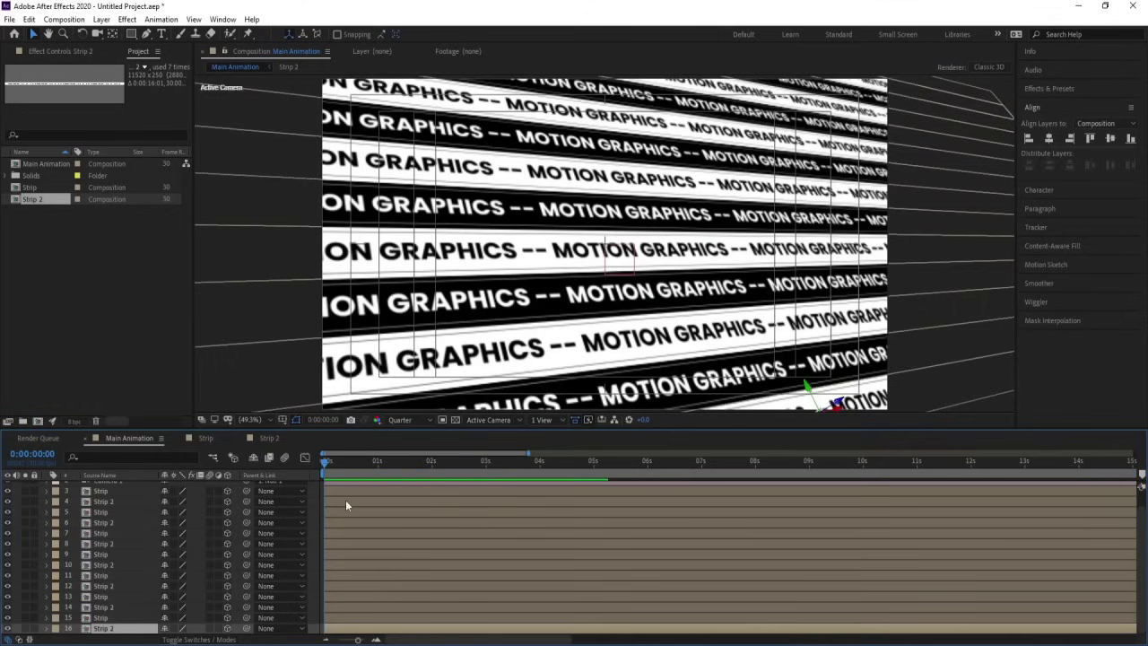
pyautogui.click(360, 462)
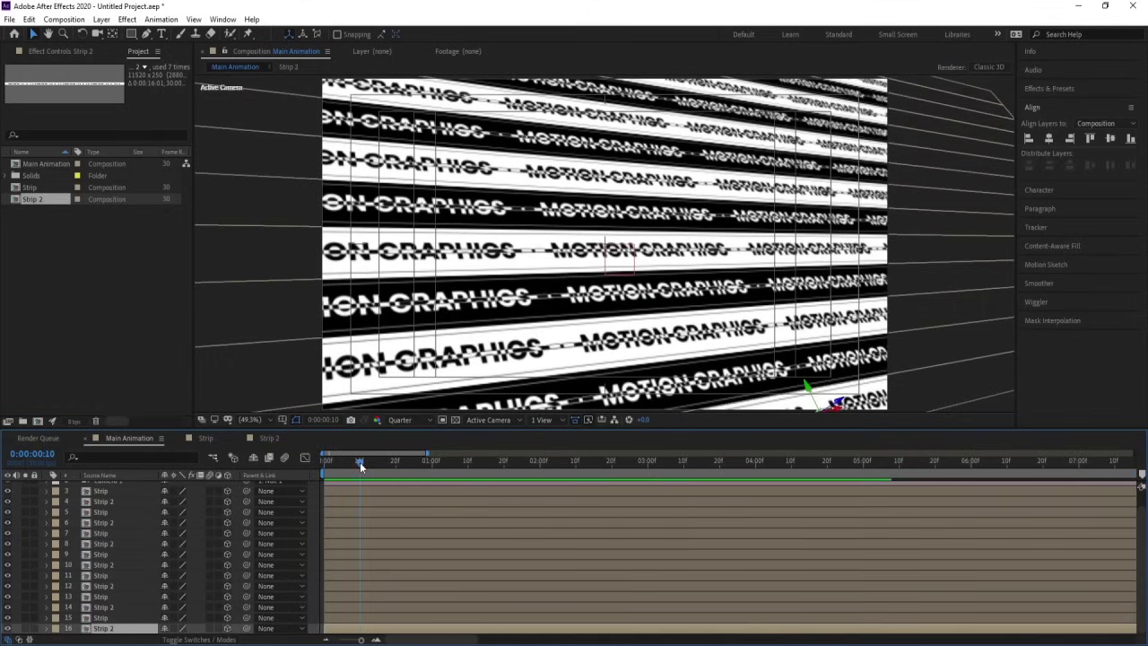
pyautogui.scroll(2, 179, 520)
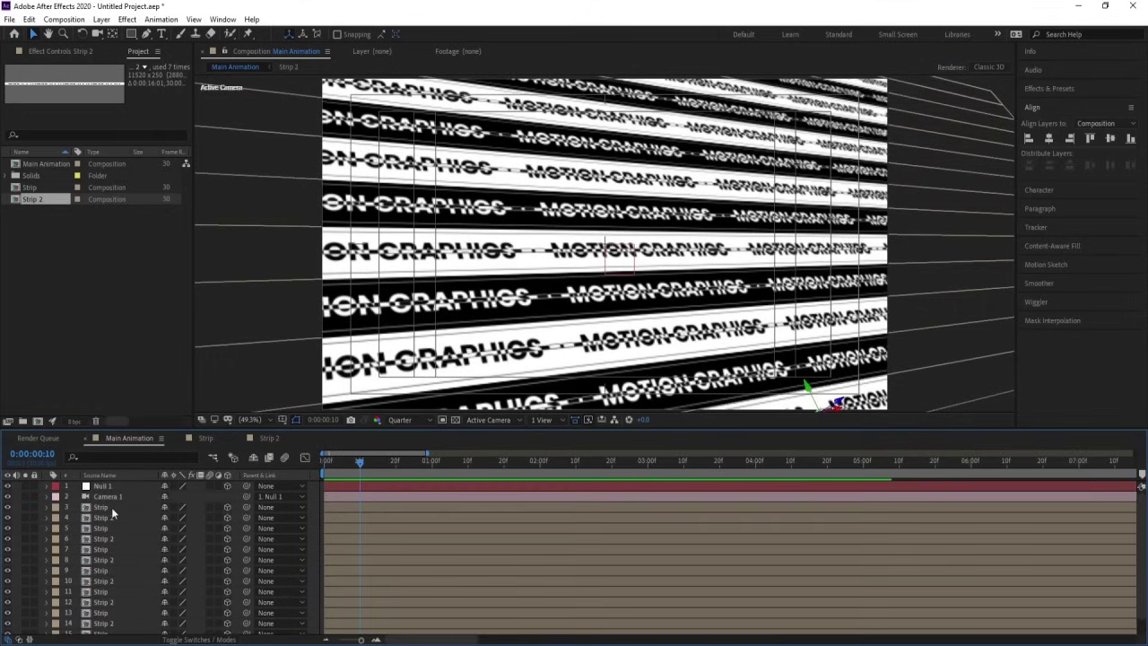
pyautogui.keyDown('shift'); pyautogui.click(112, 508); pyautogui.keyUp('shift')
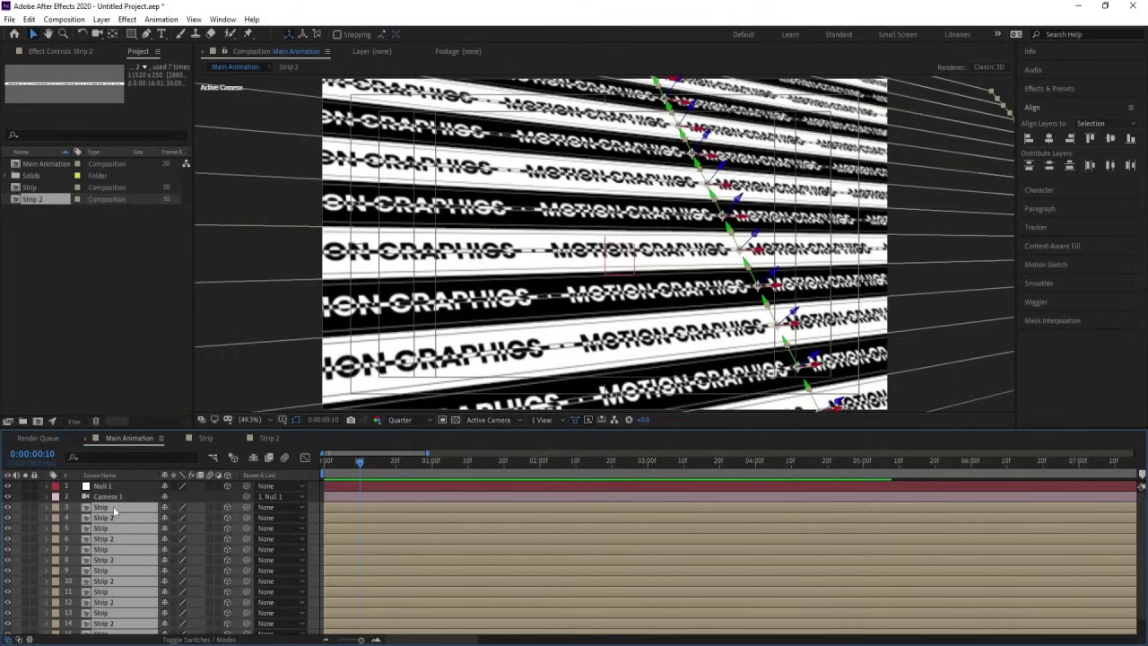
pyautogui.hotkey('alt', ']')
pyautogui.press('=')
pyautogui.press('=')
pyautogui.press('=')
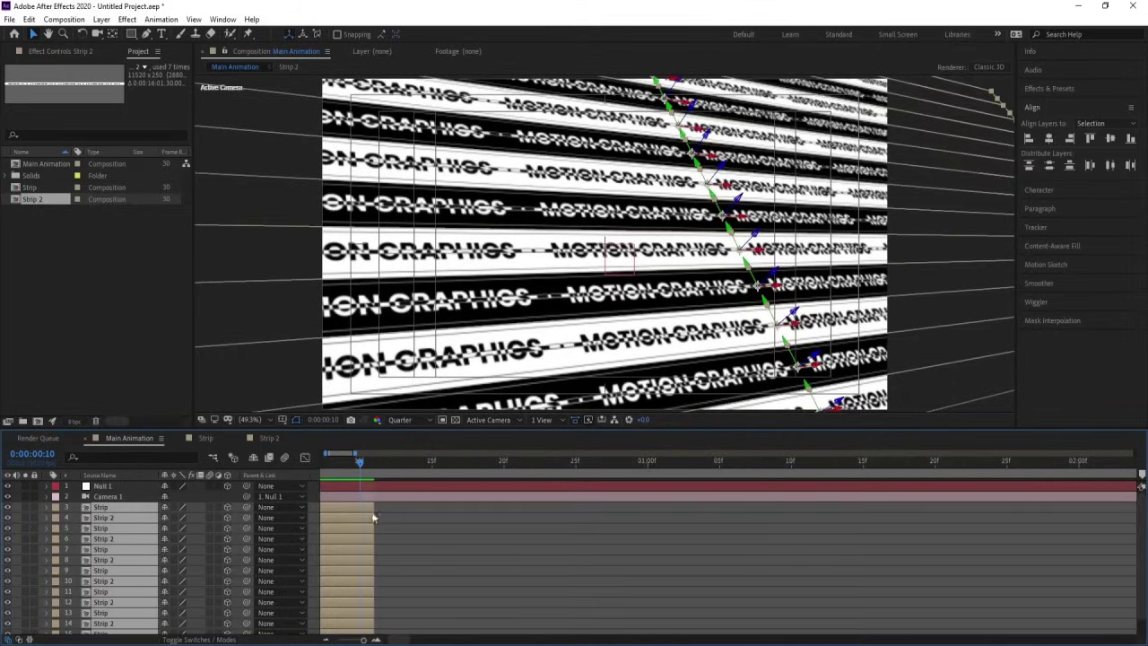
pyautogui.moveTo(377, 509); pyautogui.dragTo(365, 508)
# Sequence the trimmed strip layers without overlap, staggering them from the bottom layer up to the top one
pyautogui.rightClick(353, 507)
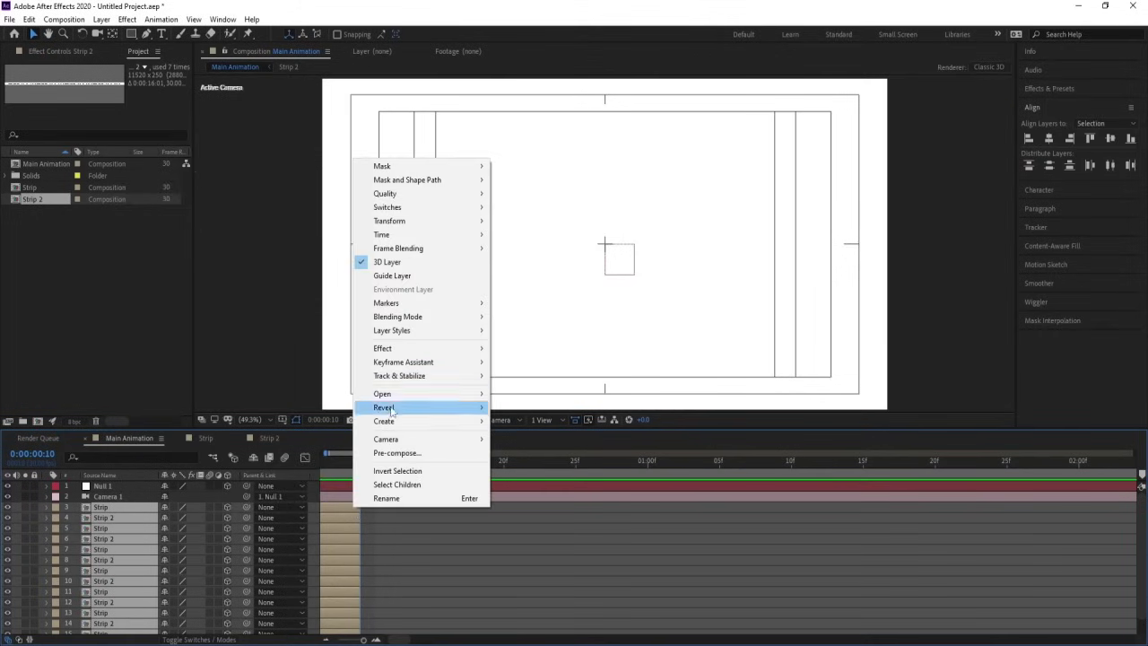
pyautogui.moveTo(404, 362)
pyautogui.click(639, 475)
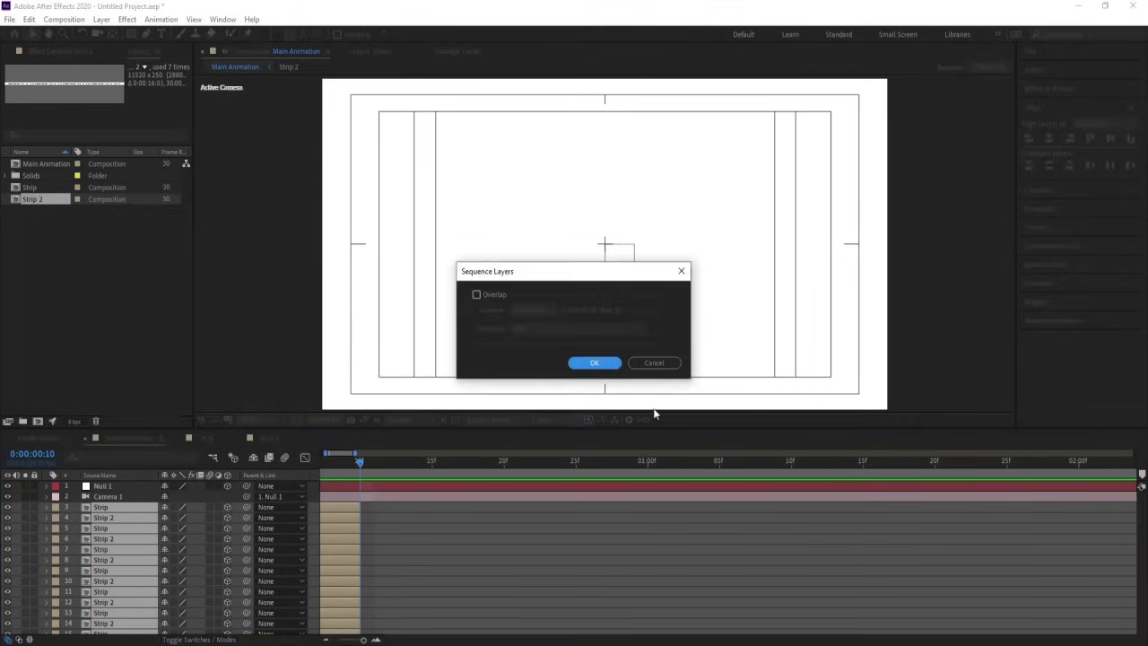
pyautogui.click(595, 364)
pyautogui.scroll(-8, 459, 509)
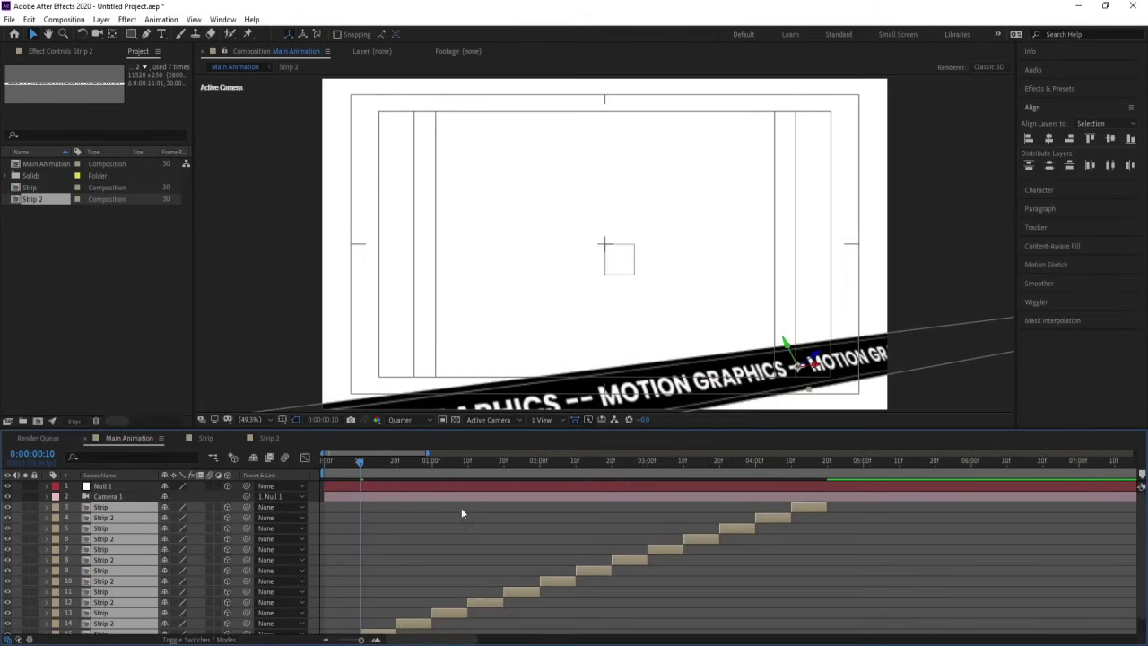
# Extend the staggered strip layers' out points to around 50 seconds and trim all their in points to 0:00:04:10
pyautogui.moveTo(389, 507); pyautogui.dragTo(1074, 507)
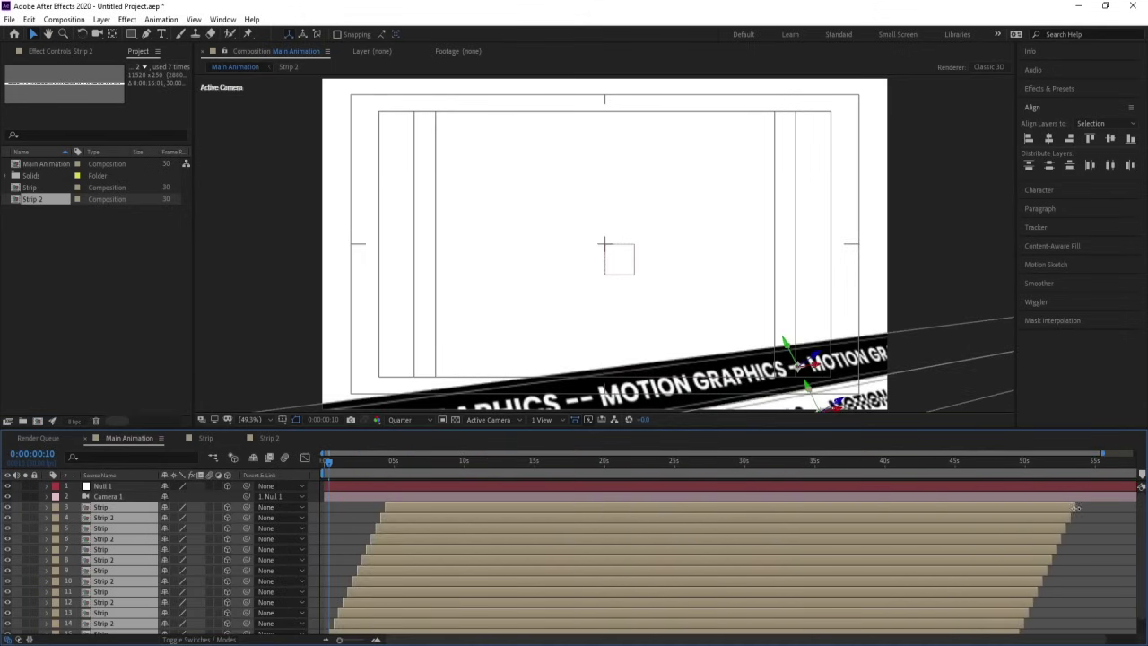
pyautogui.click(386, 469)
pyautogui.scroll(6, 386, 469)
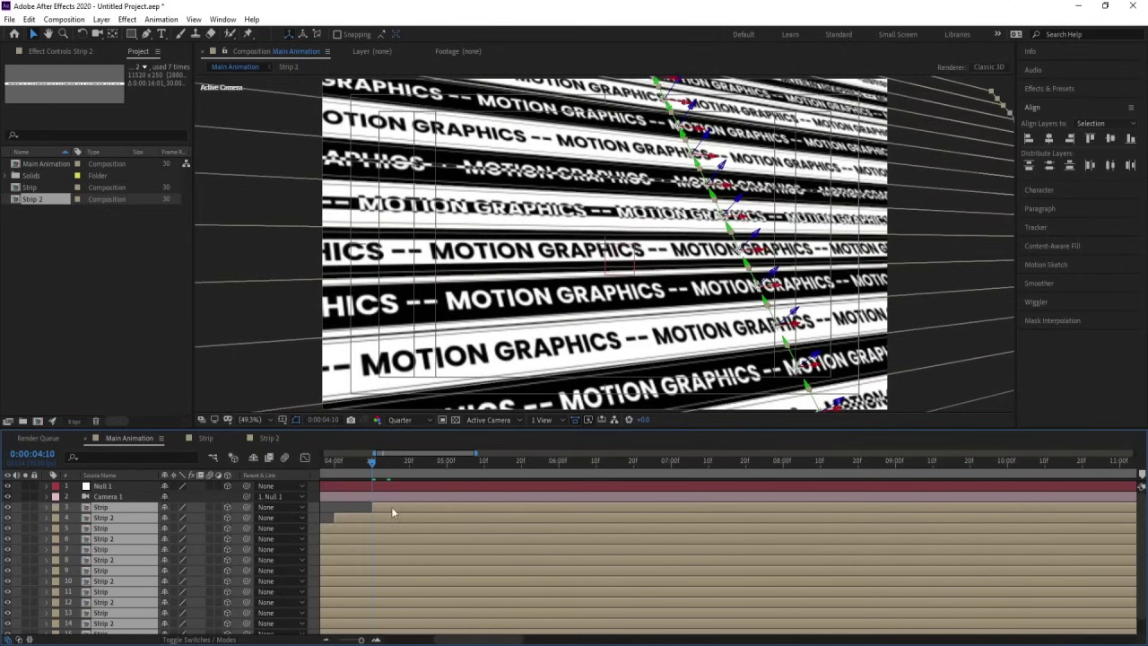
pyautogui.hotkey('alt', '[')
# Shift all the strip layers so they start at 0:00:00:00
pyautogui.scroll(-6, 376, 519)
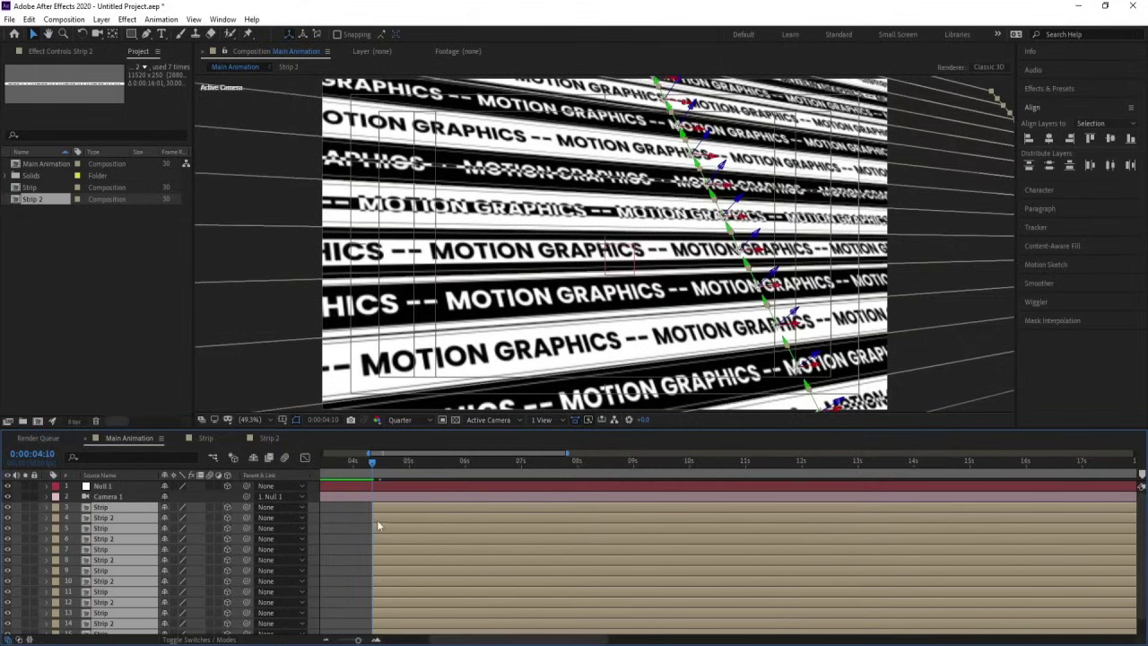
pyautogui.scroll(-1, 353, 485)
pyautogui.press('Home')
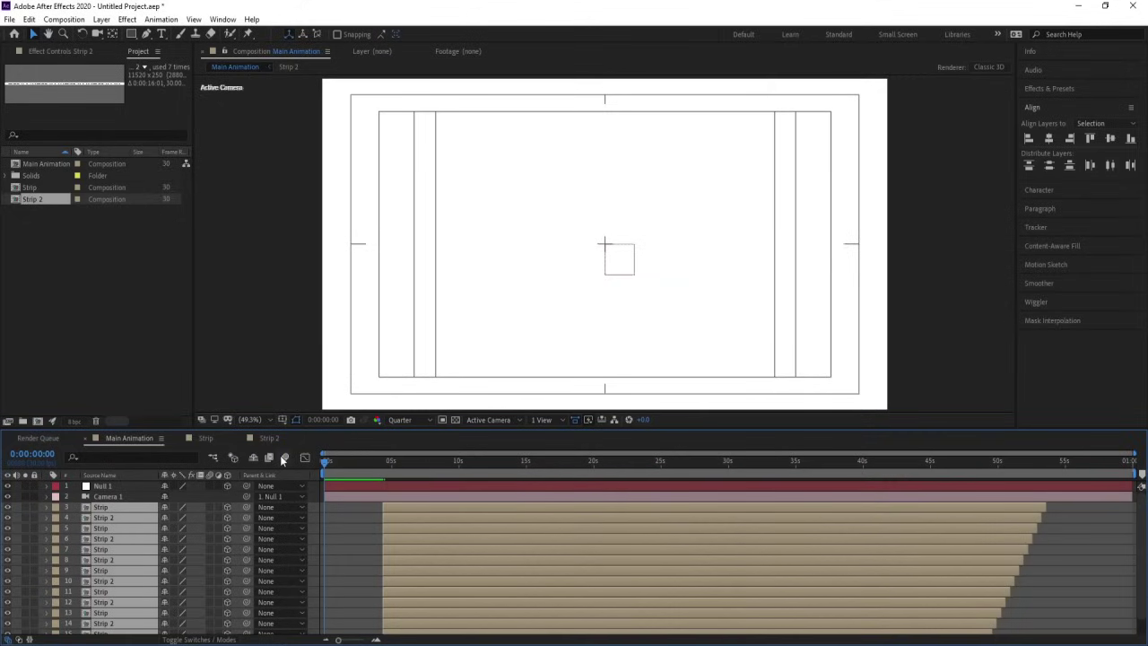
pyautogui.press('[')
# End the Main Animation work area at 0:00:15:29 and preview the staggered strip loop
pyautogui.scroll(3, 583, 472)
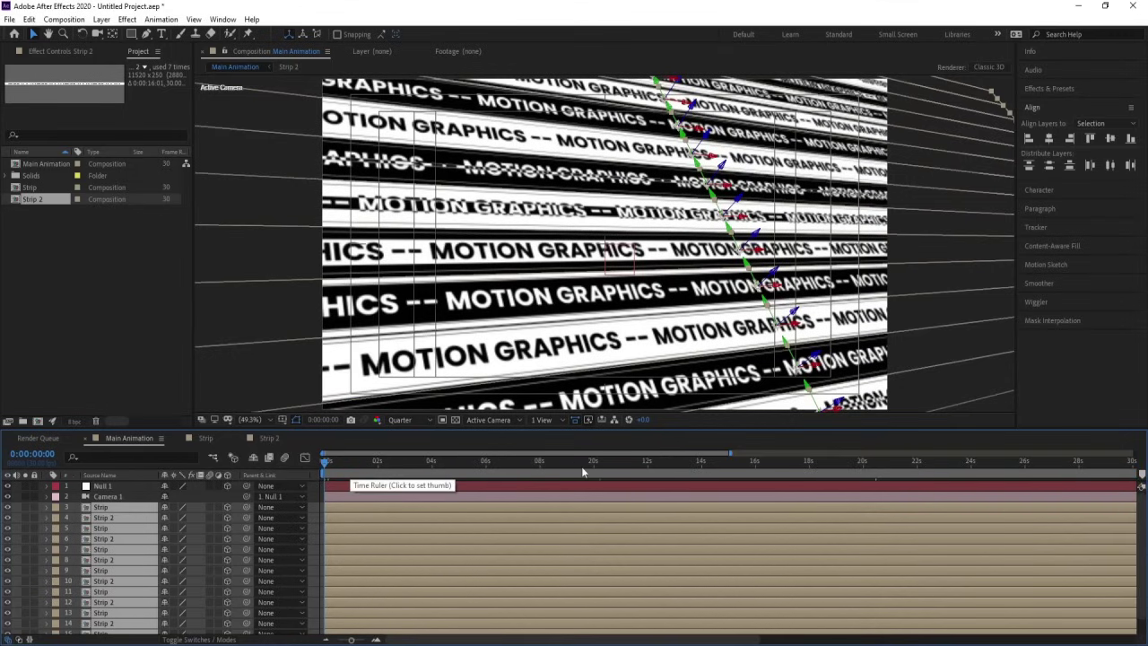
pyautogui.click(756, 465)
pyautogui.scroll(4, 763, 485)
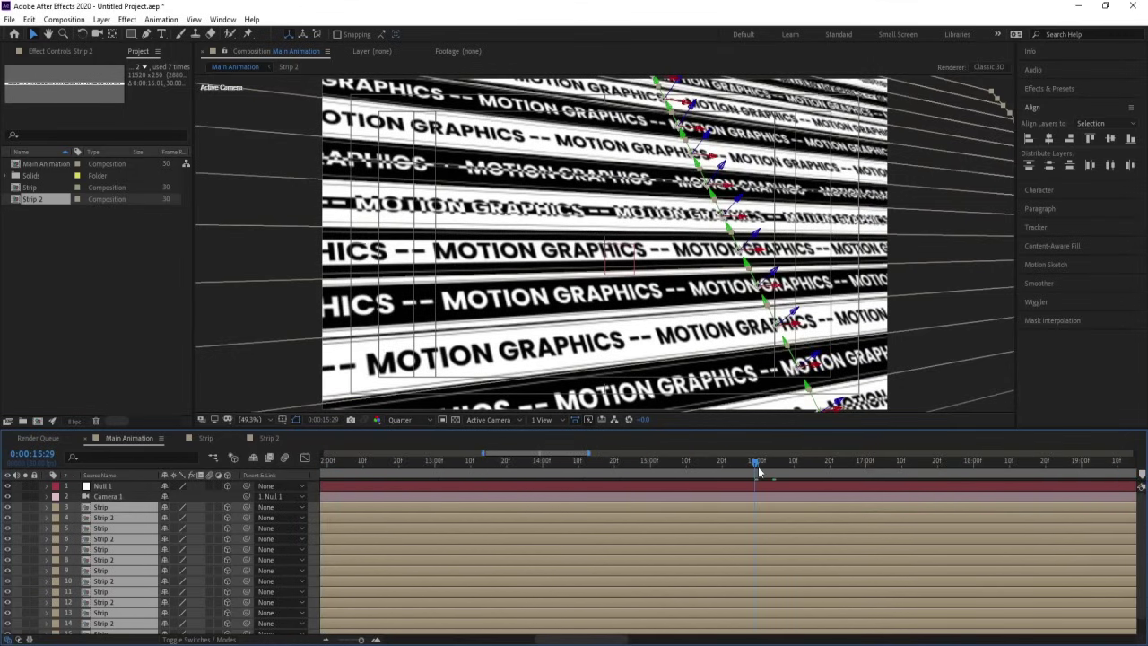
pyautogui.press('space')
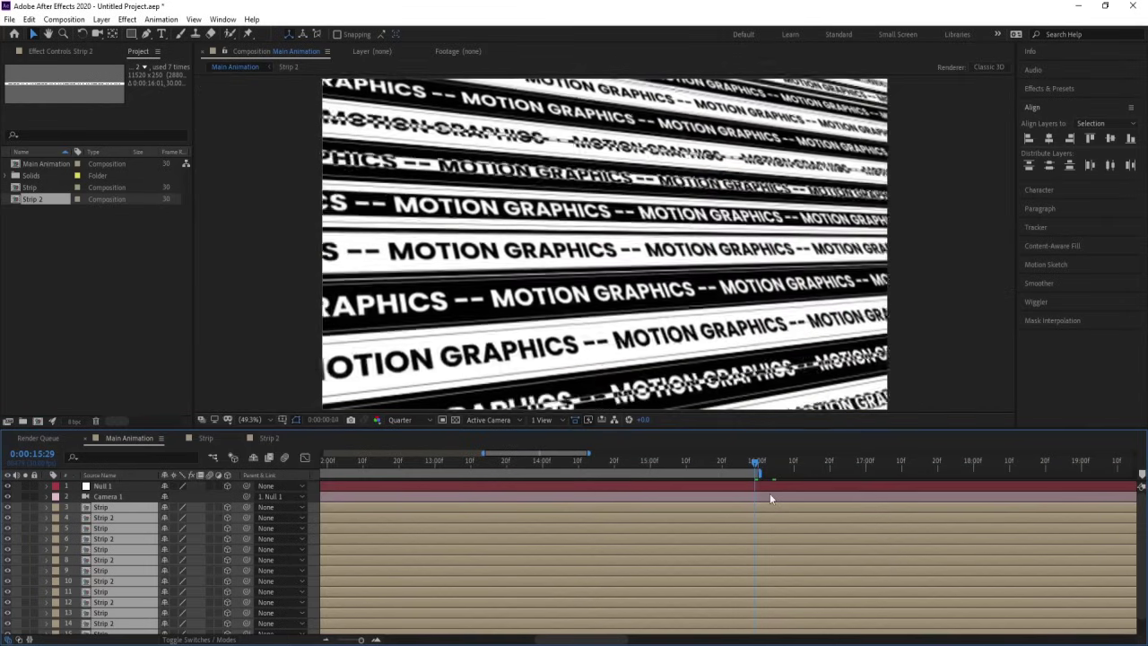
pyautogui.scroll(-4, 816, 460)
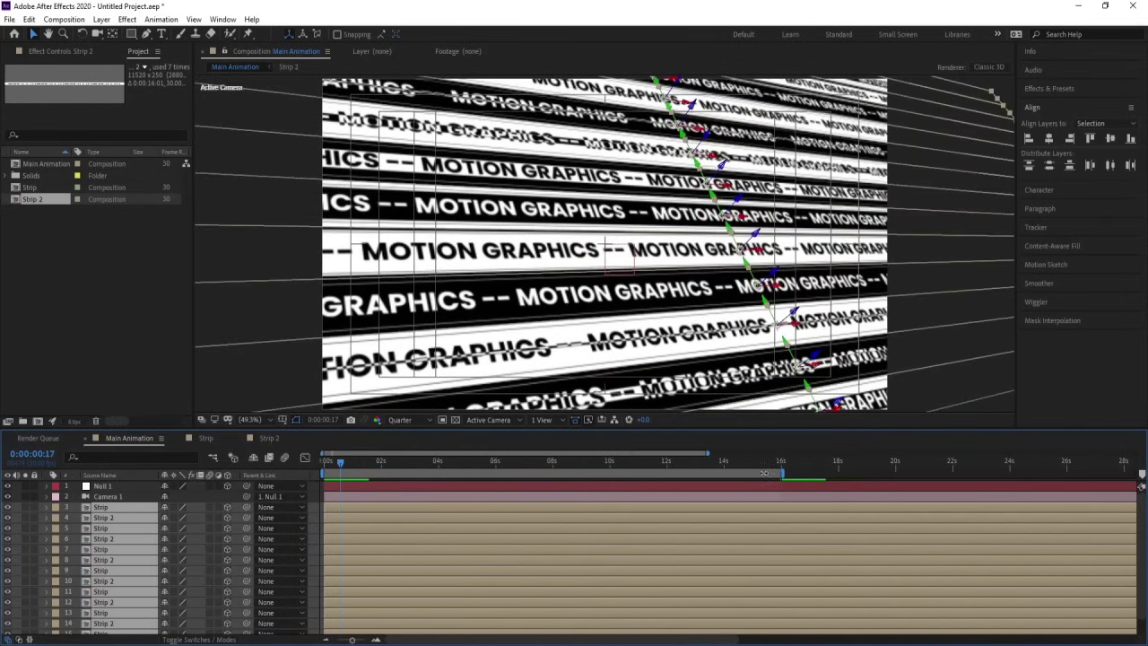
pyautogui.click(769, 462)
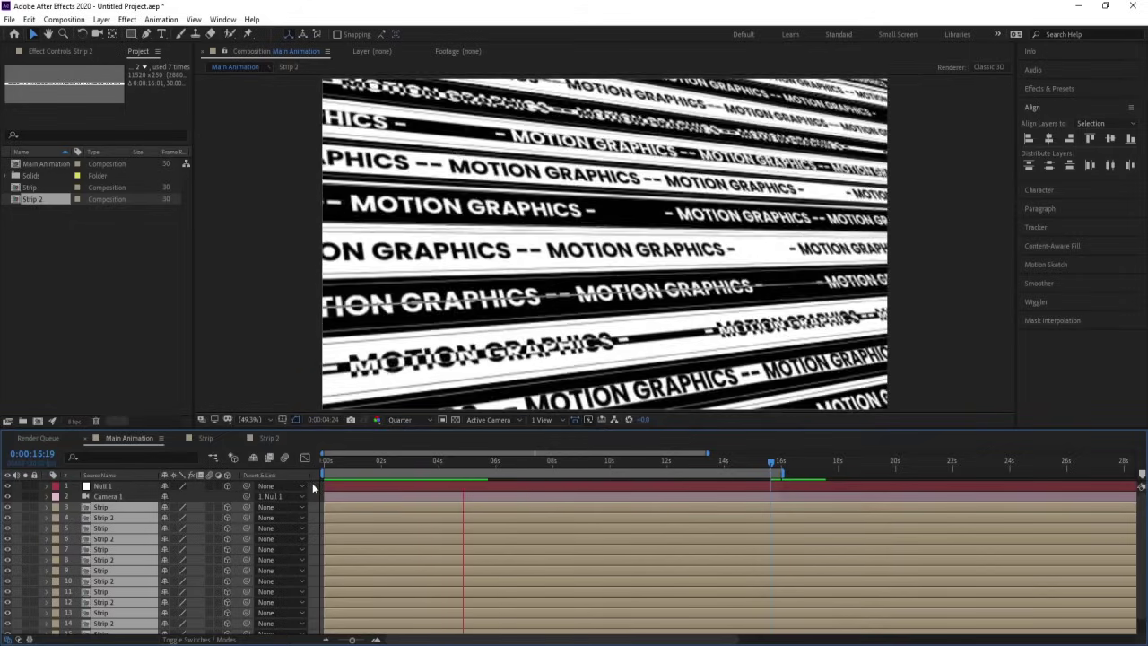
pyautogui.click(312, 483)
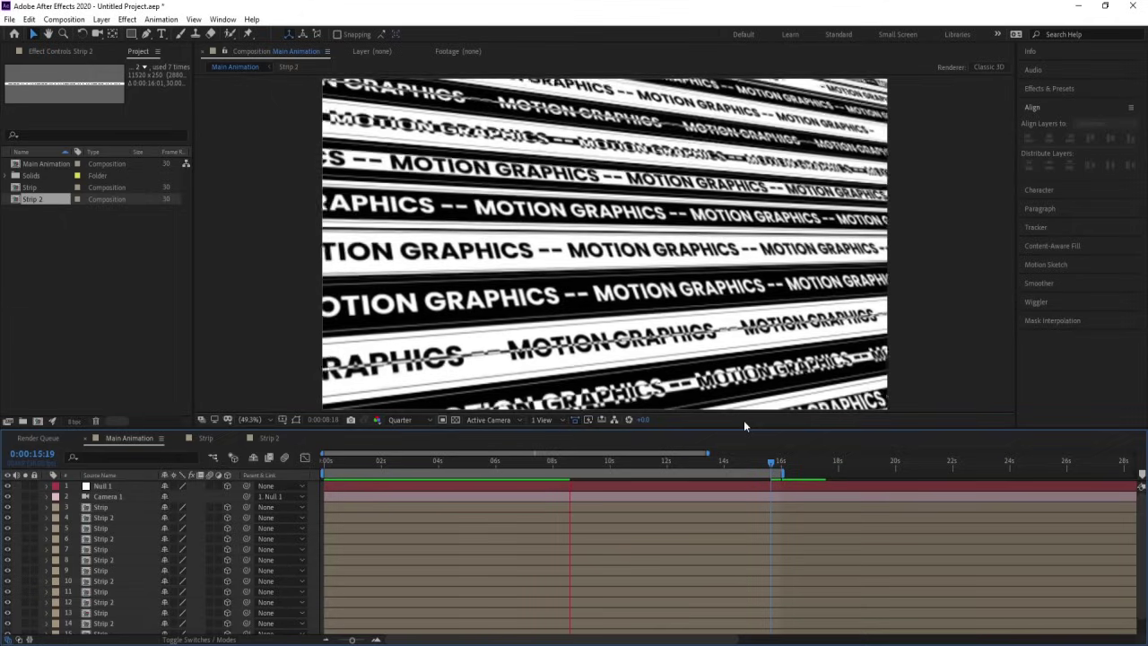
pyautogui.press('space')
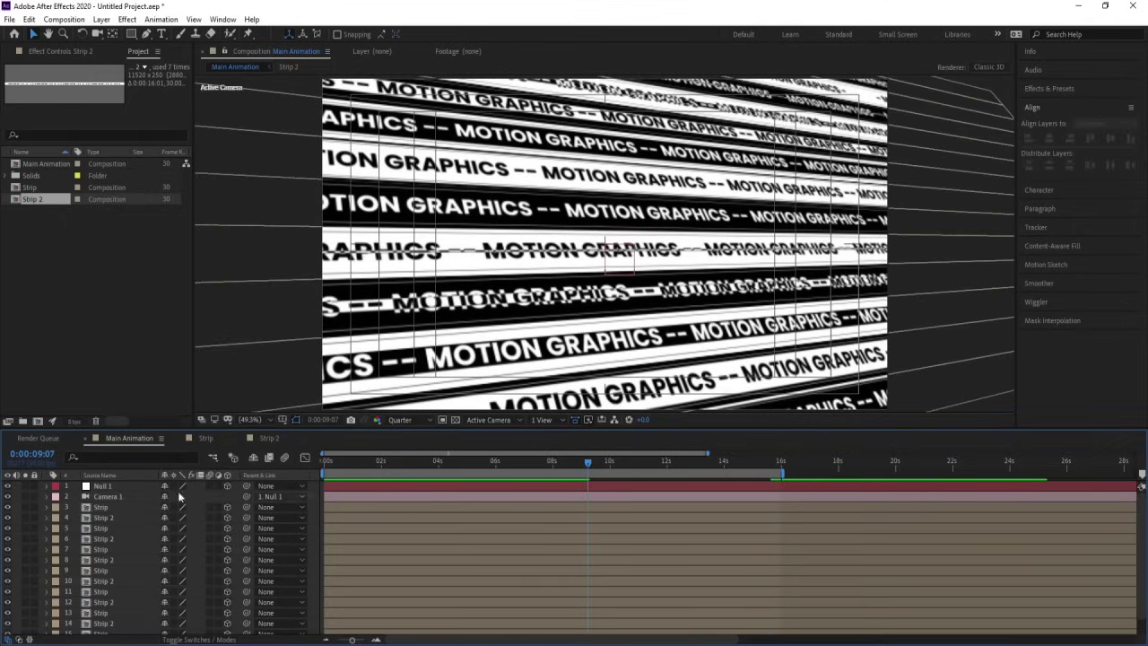
# Turn on Depth of Field for Camera 1 and set the composition preview resolution to Full
pyautogui.click(121, 495)
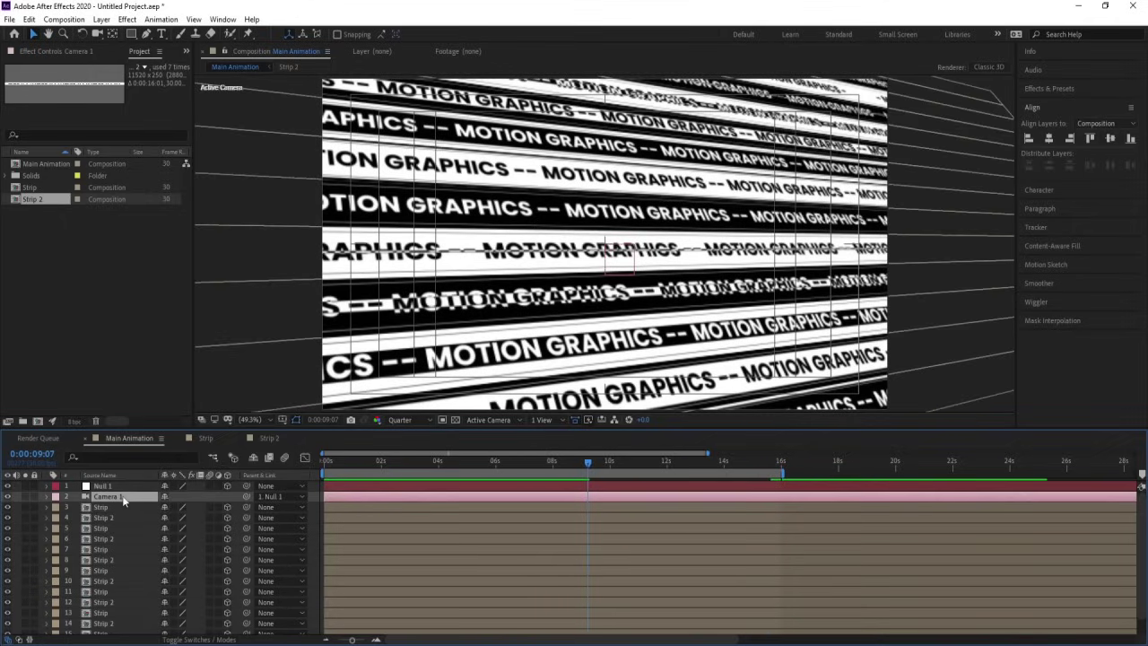
pyautogui.press('a')
pyautogui.press('a')
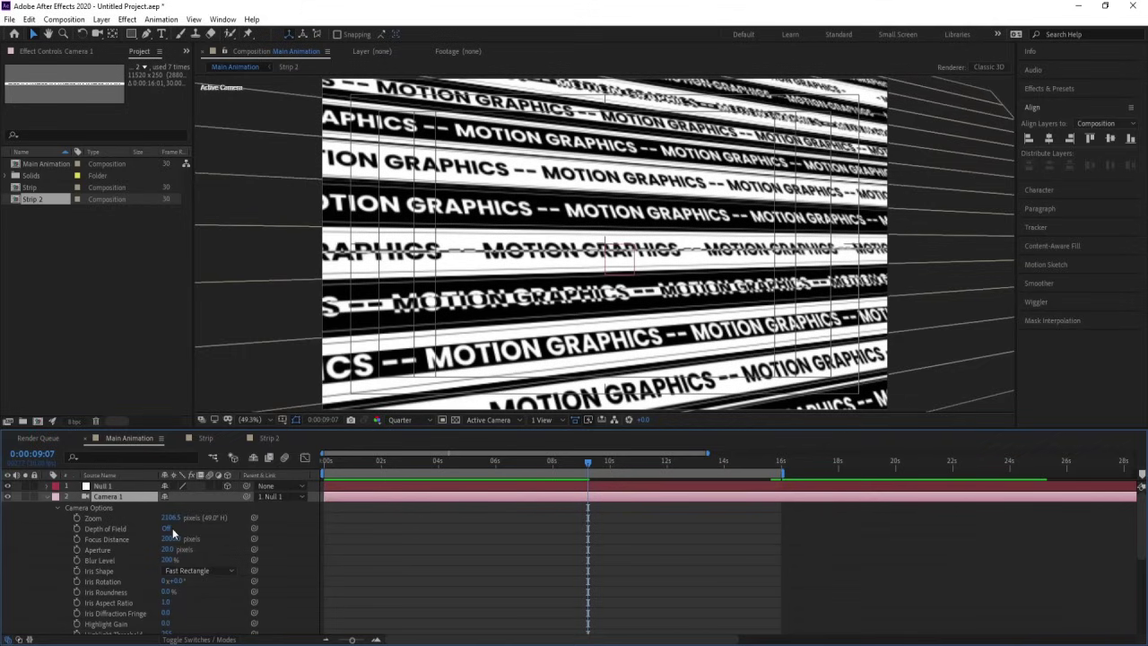
pyautogui.click(171, 528)
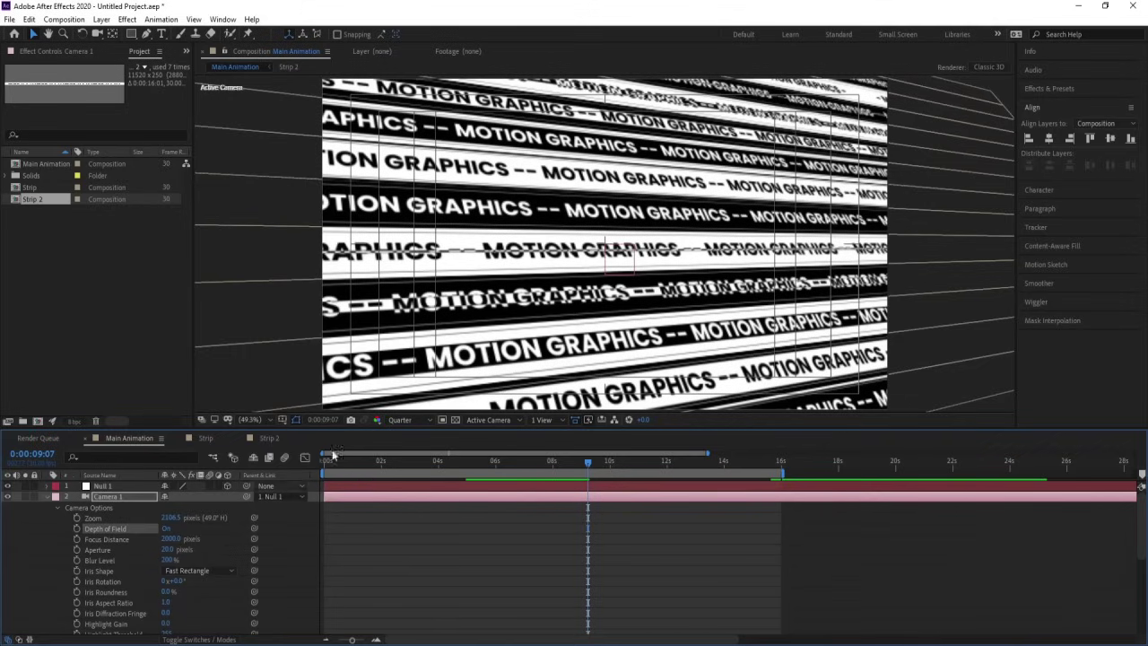
pyautogui.click(400, 419)
pyautogui.click(406, 446)
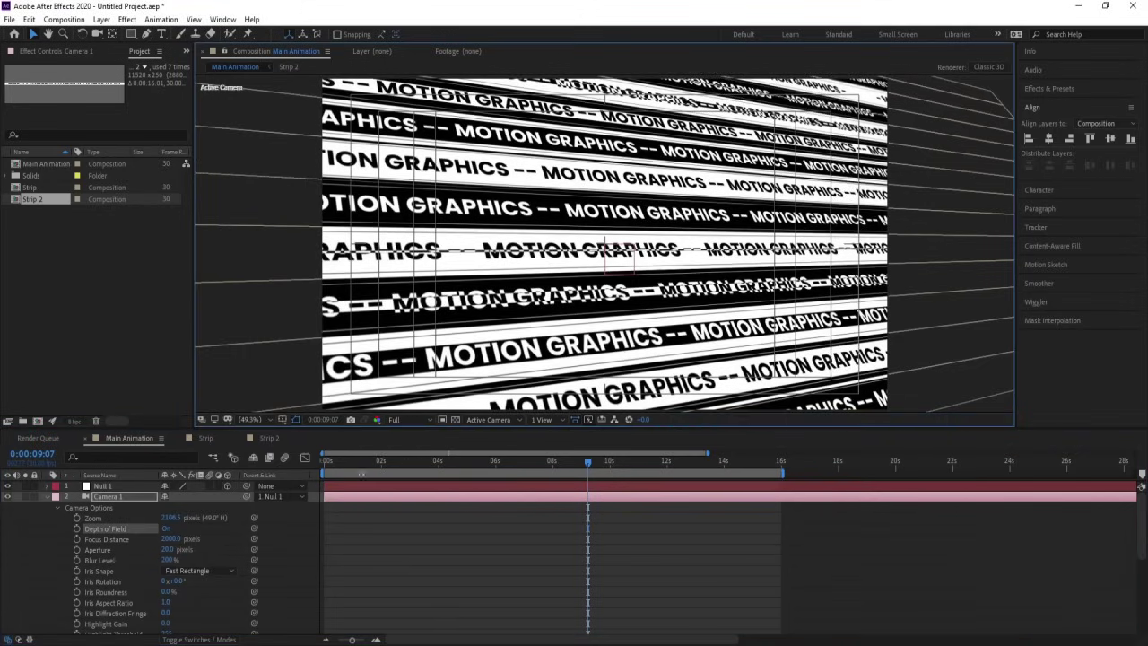
# Set Camera 1's Aperture to 100 pixels
pyautogui.click(167, 550)
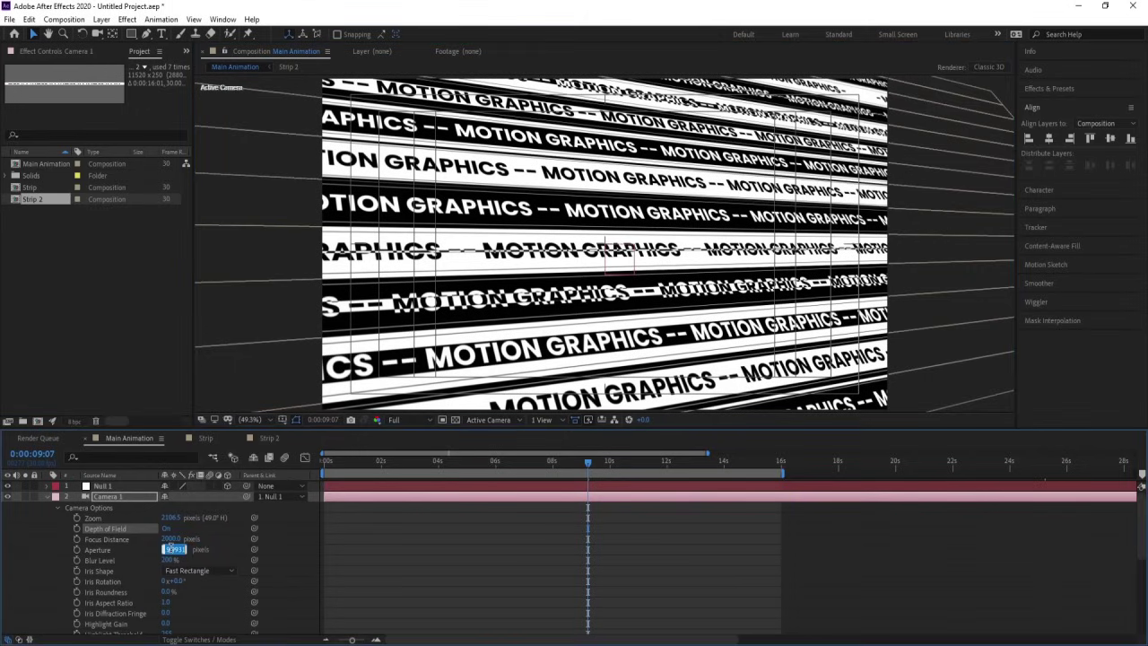
pyautogui.write('100')
pyautogui.press('Return')
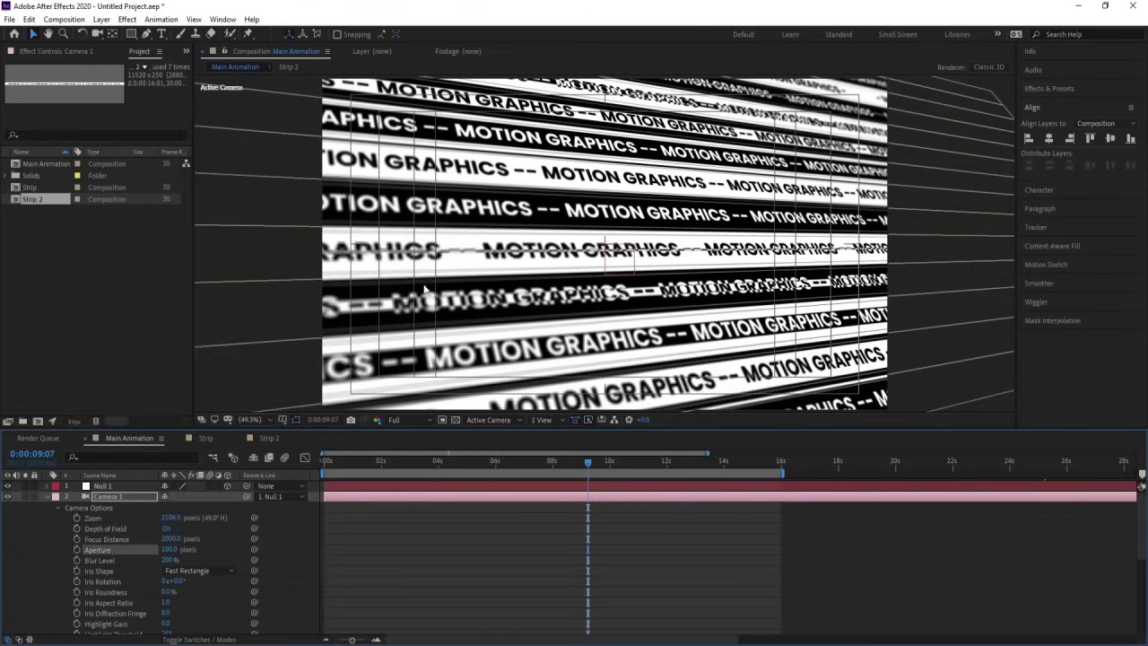
# Try a Blur Level of 400% on Camera 1, and return it to 200%
pyautogui.click(168, 560)
pyautogui.write('400')
pyautogui.press('Return')
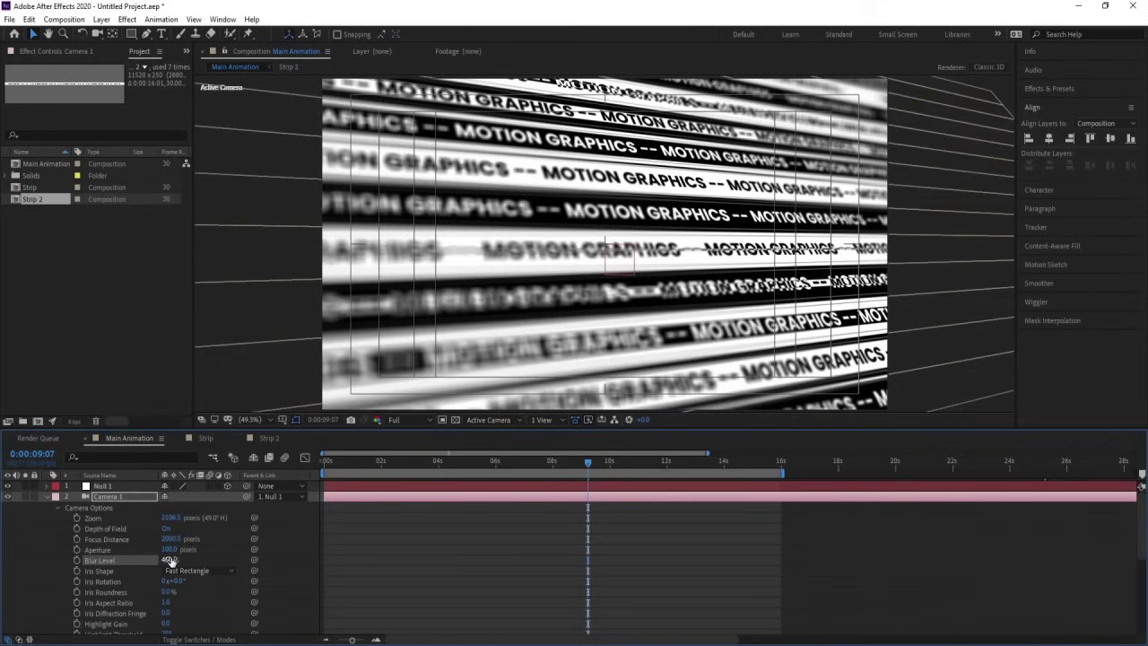
pyautogui.press('-')
pyautogui.press('Num_Lock')
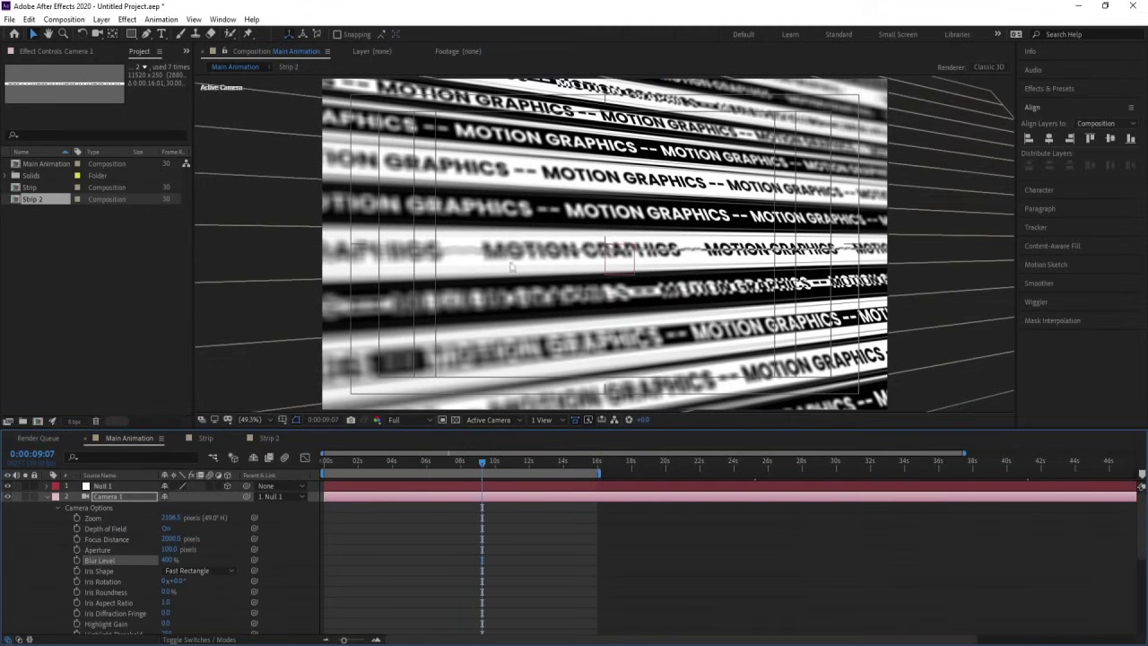
pyautogui.click(166, 560)
pyautogui.write('2')
pyautogui.press('Return')
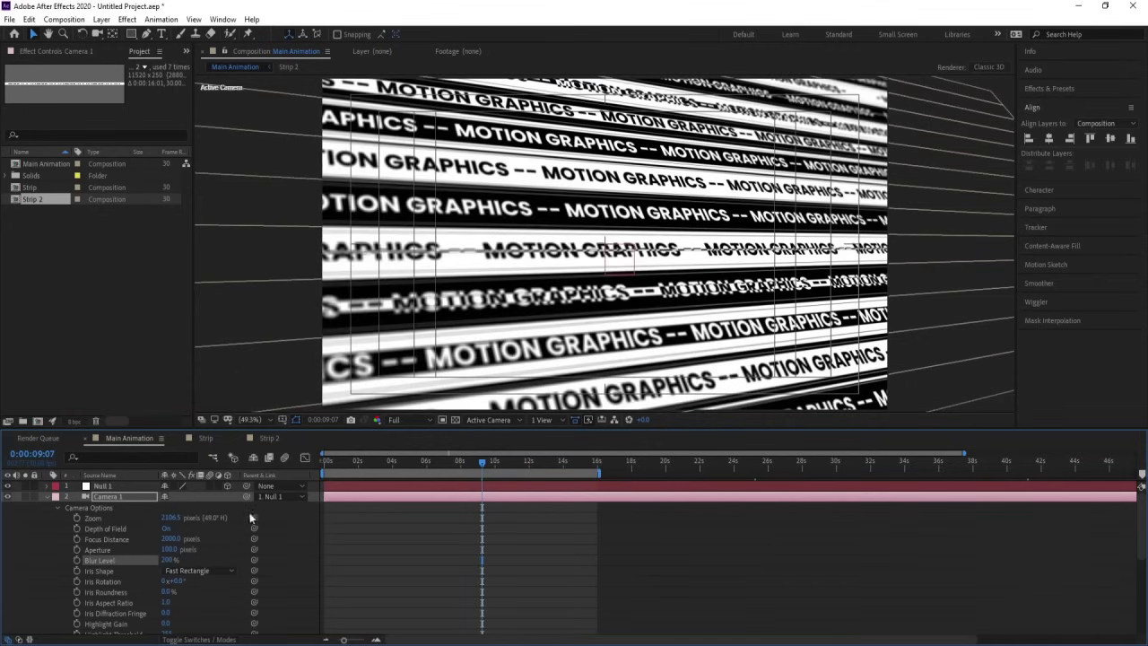
# Set Camera 1's Focus Distance to 1800 pixels and collapse the camera's properties
pyautogui.click(171, 538)
pyautogui.write('1800')
pyautogui.press('Return')
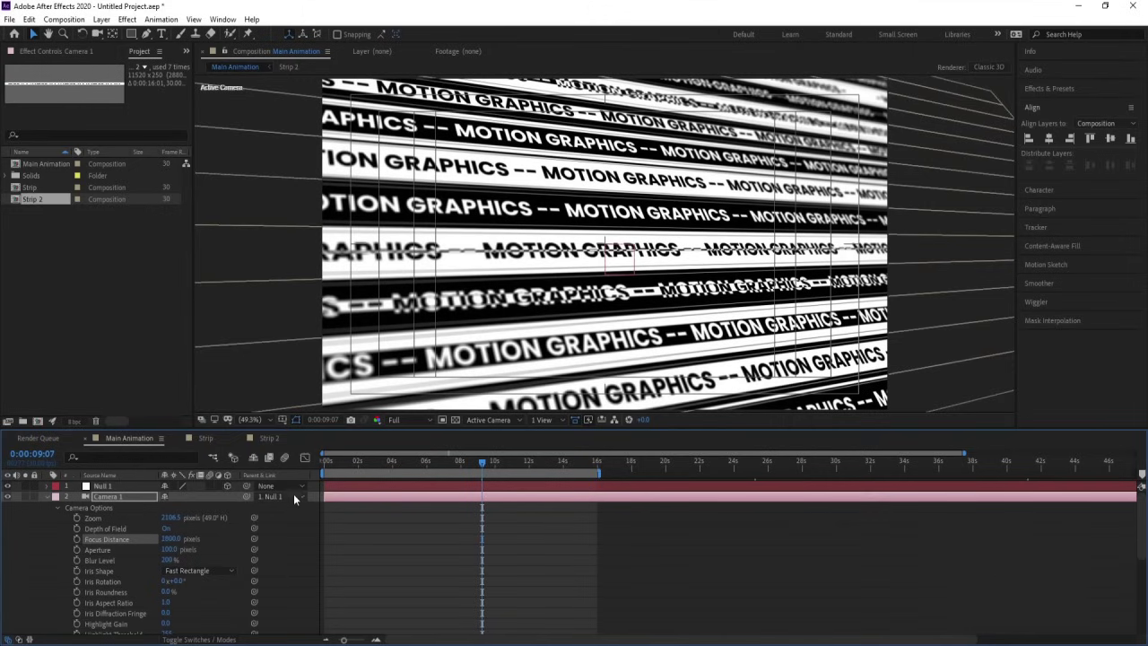
pyautogui.click(47, 498)
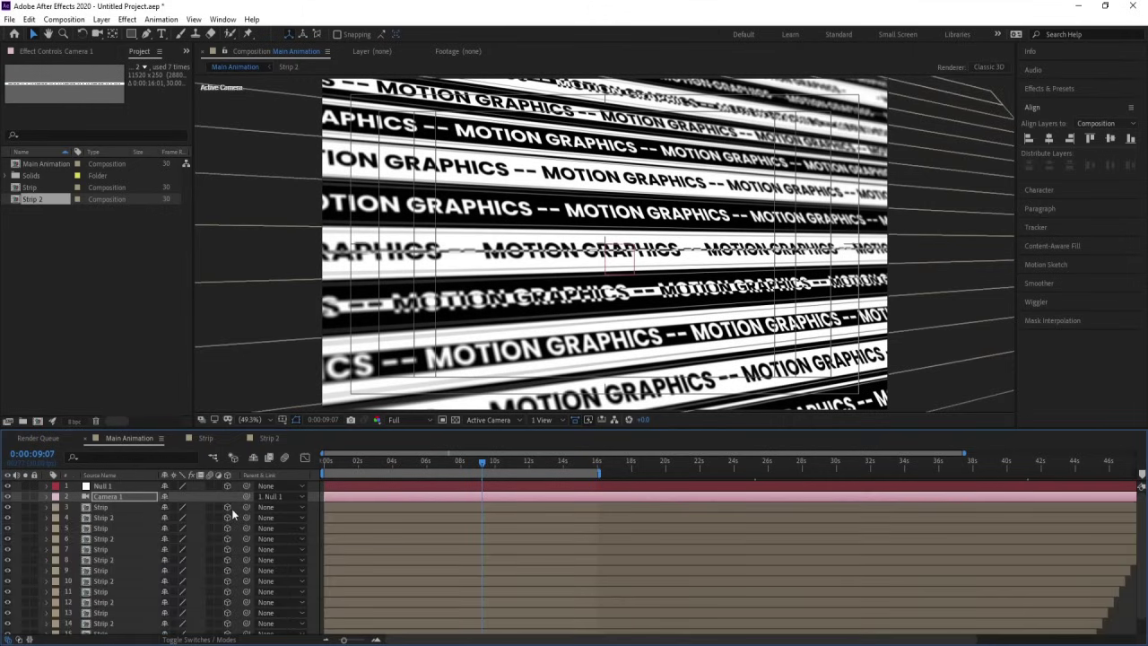
# Compare the Main Animation frames at 0:00:00:00 and 0:00:16:00 to check the loop
pyautogui.click(315, 490)
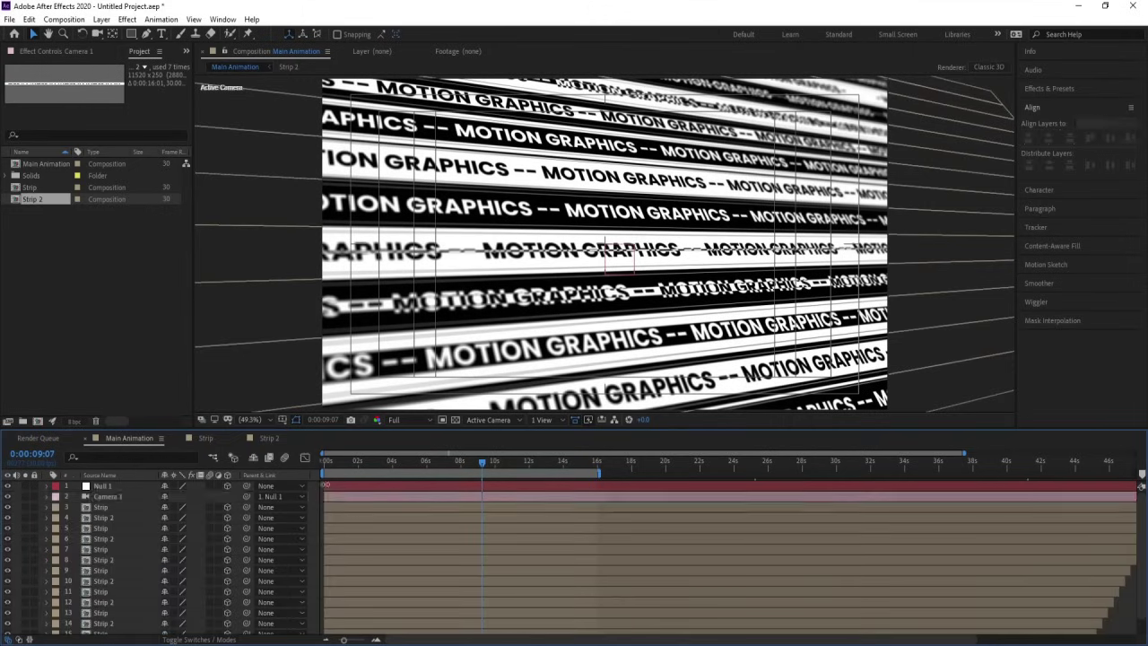
pyautogui.moveTo(344, 465); pyautogui.dragTo(278, 469)
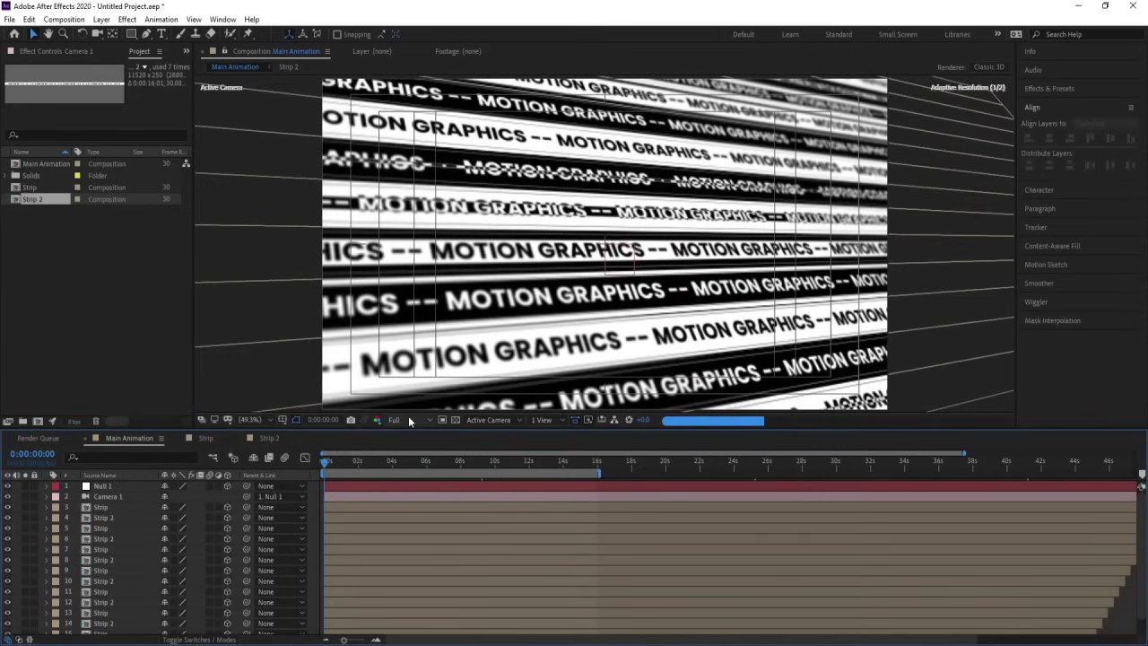
pyautogui.click(598, 464)
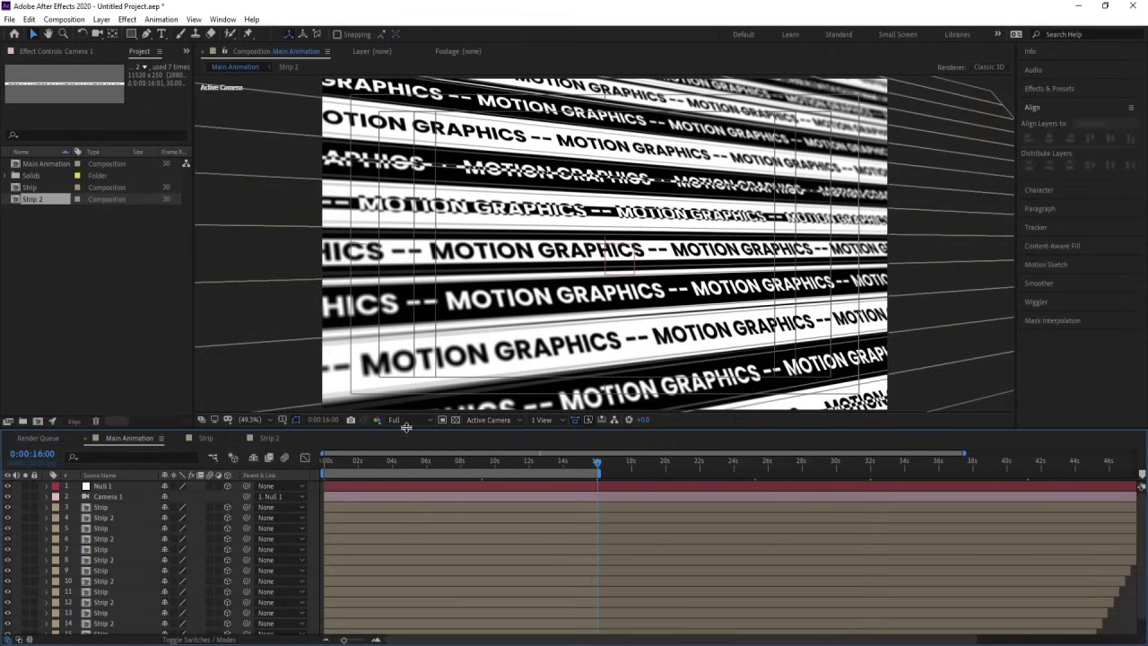
# Convert the MOTION GRAPHICS text layer's Position keyframes to linear in Strip and Strip 2, and return to Main Animation
pyautogui.click(215, 434)
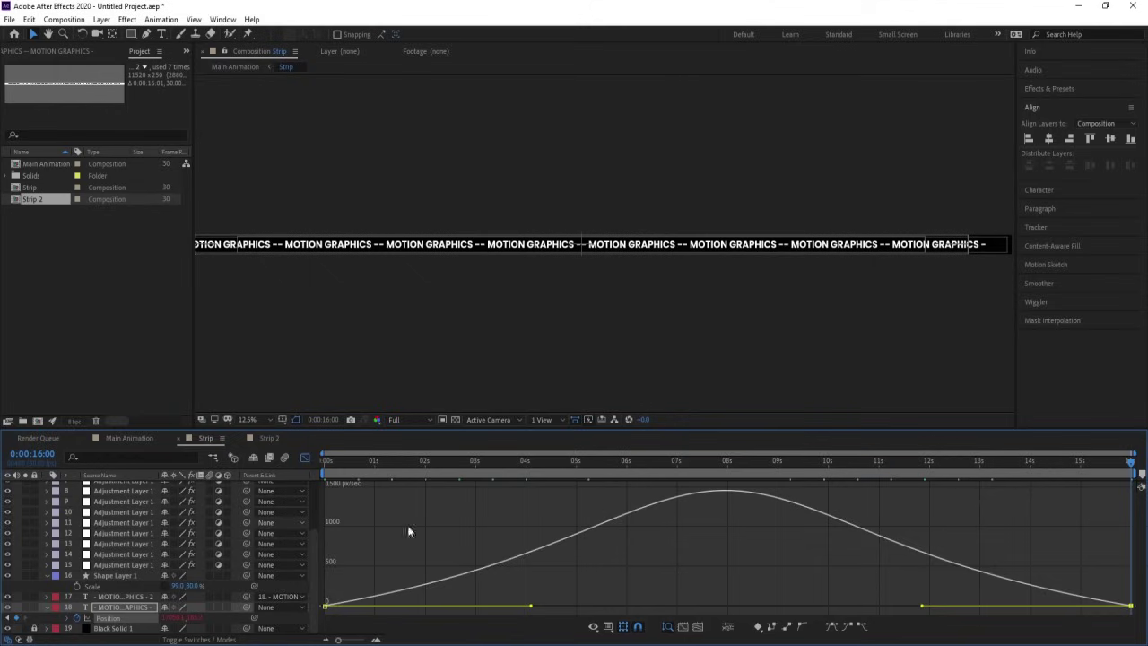
pyautogui.click(304, 457)
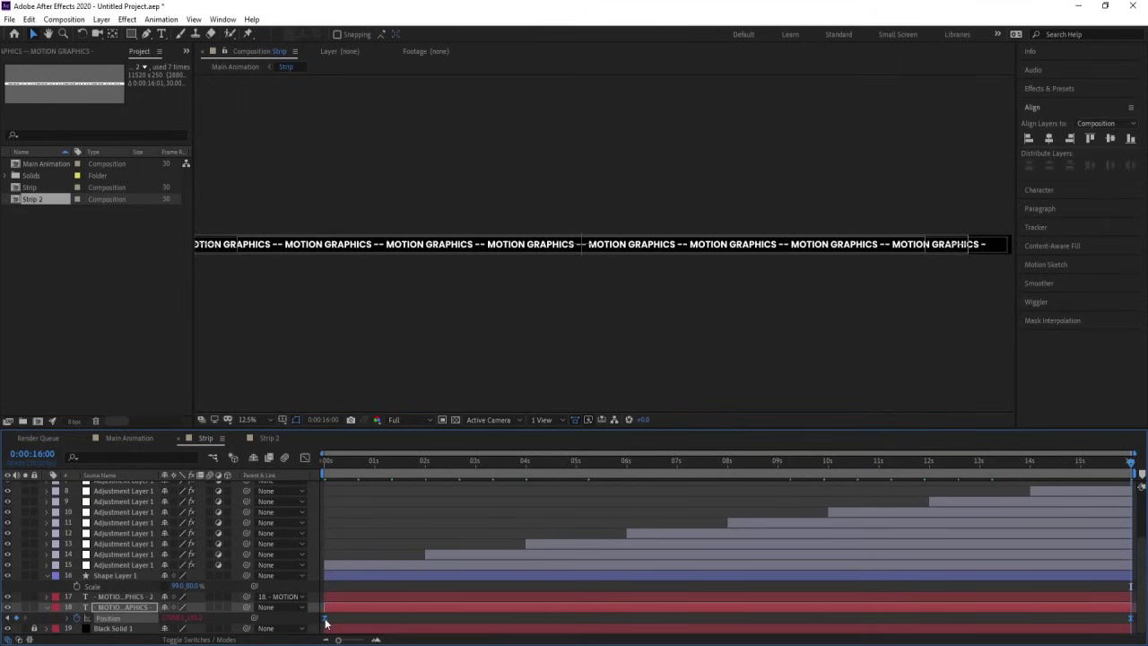
pyautogui.click(267, 437)
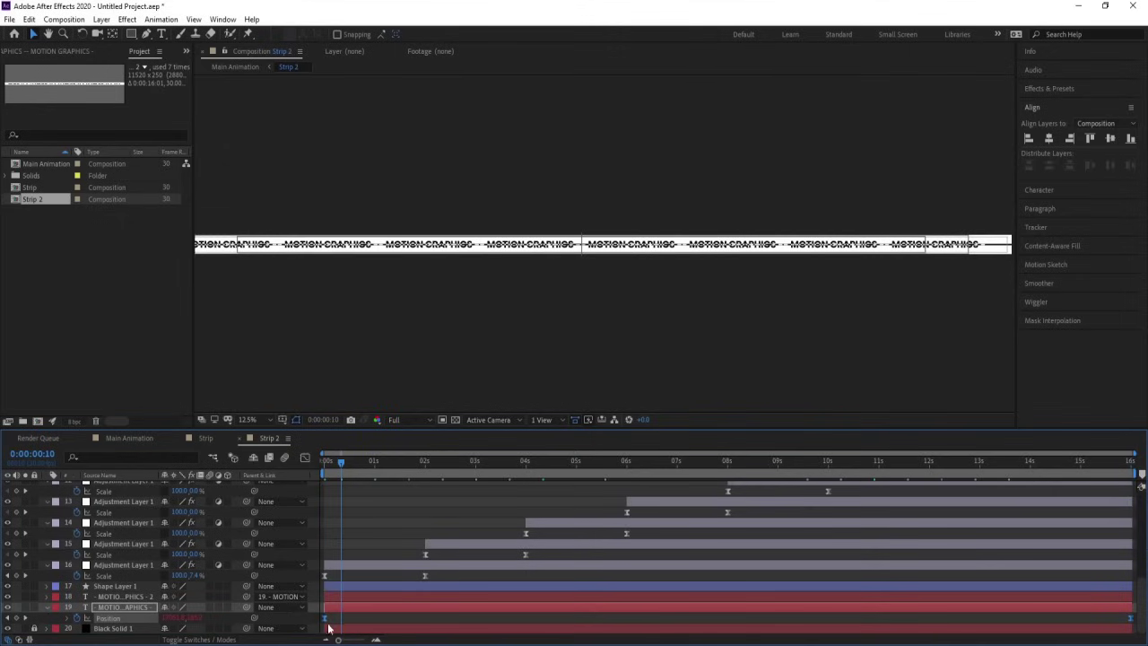
pyautogui.keyDown('ctrl'); pyautogui.click(325, 618); pyautogui.keyUp('ctrl')
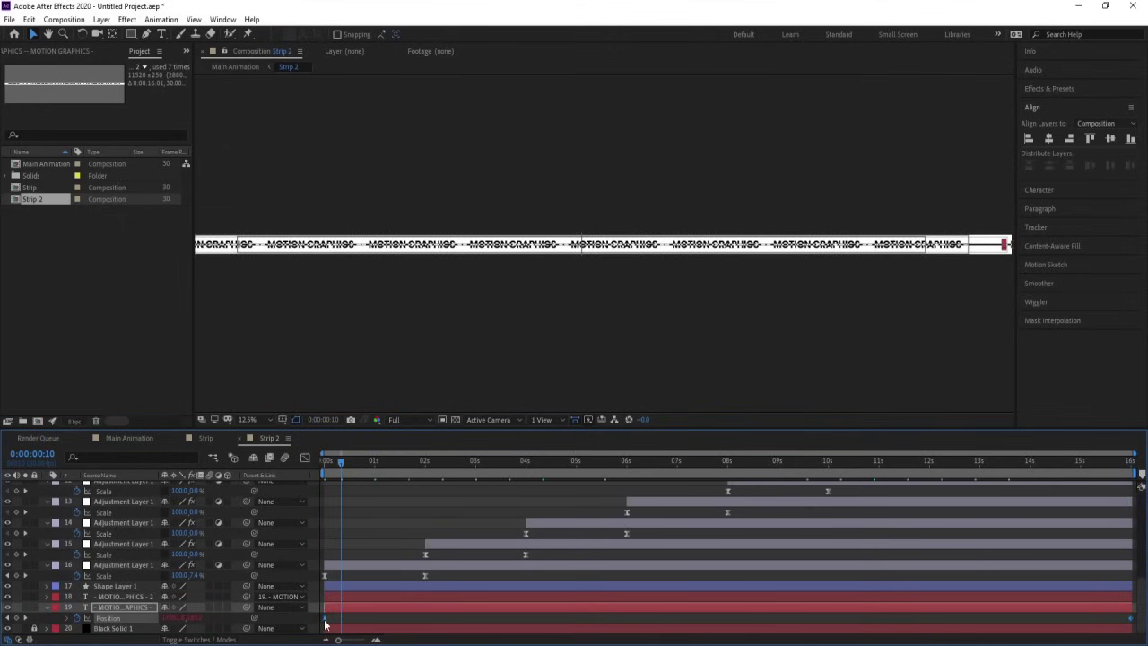
pyautogui.click(134, 436)
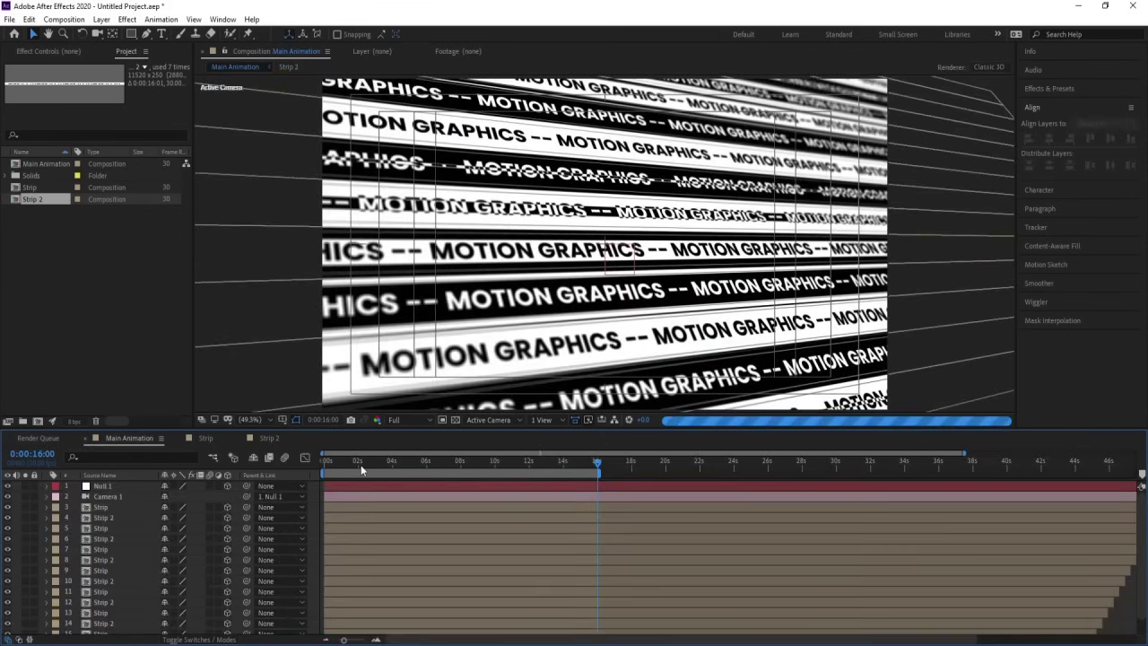
# Preview Main Animation from the start at Quarter resolution and restore the preview resolution to Full
pyautogui.click(400, 419)
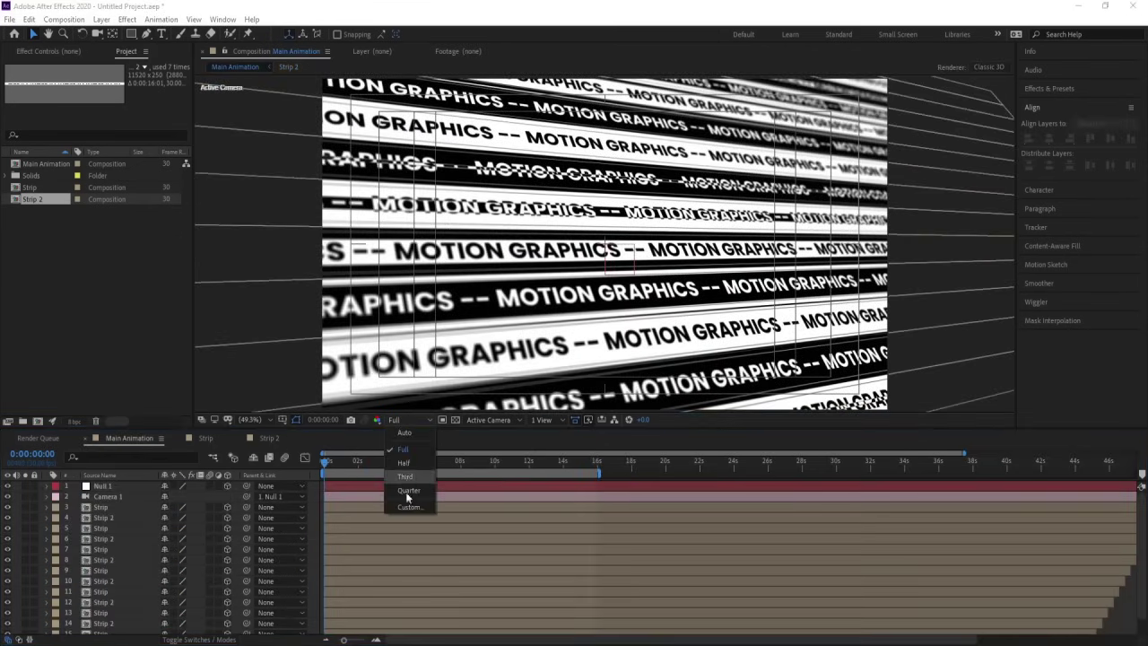
pyautogui.click(399, 489)
pyautogui.press('space')
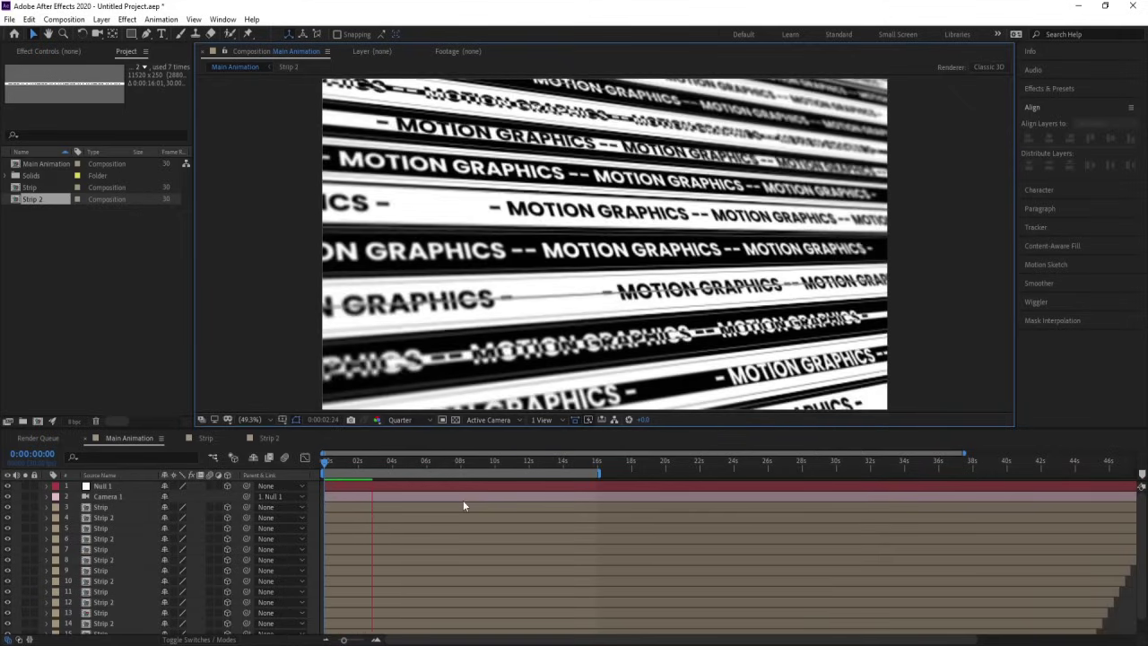
pyautogui.press('space')
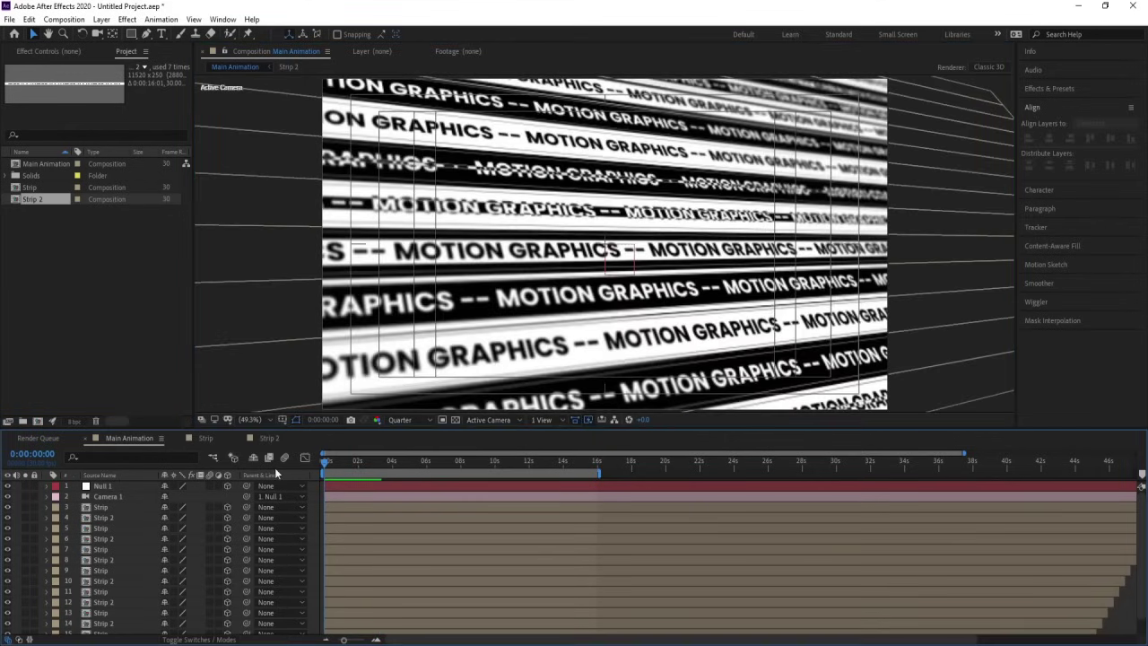
pyautogui.click(399, 418)
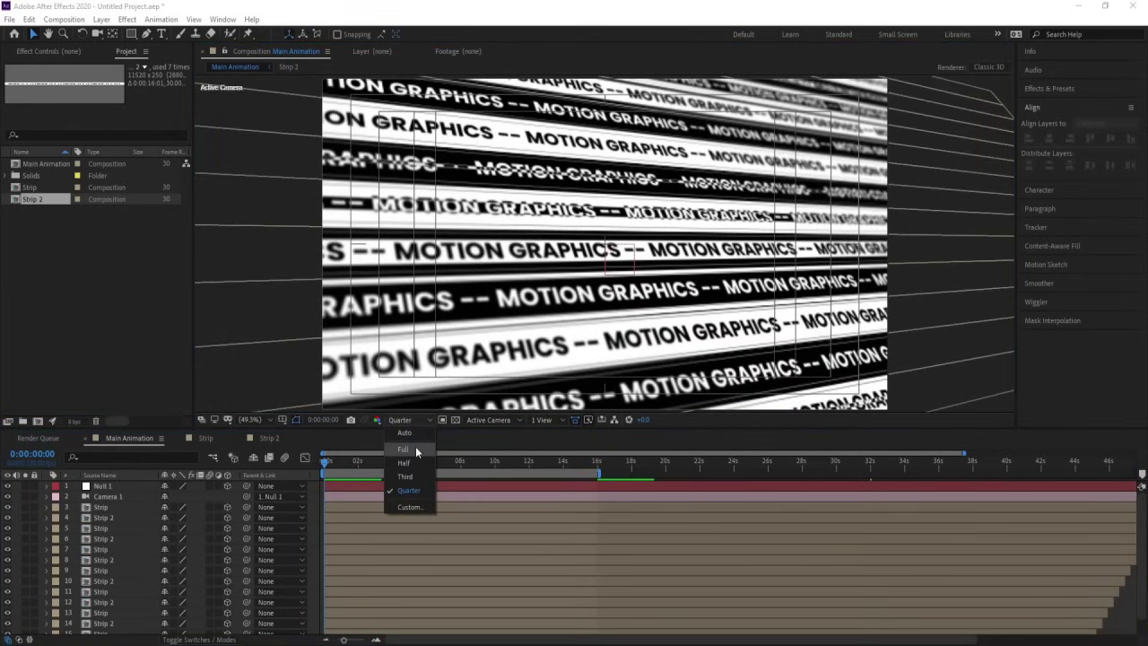
pyautogui.click(404, 481)
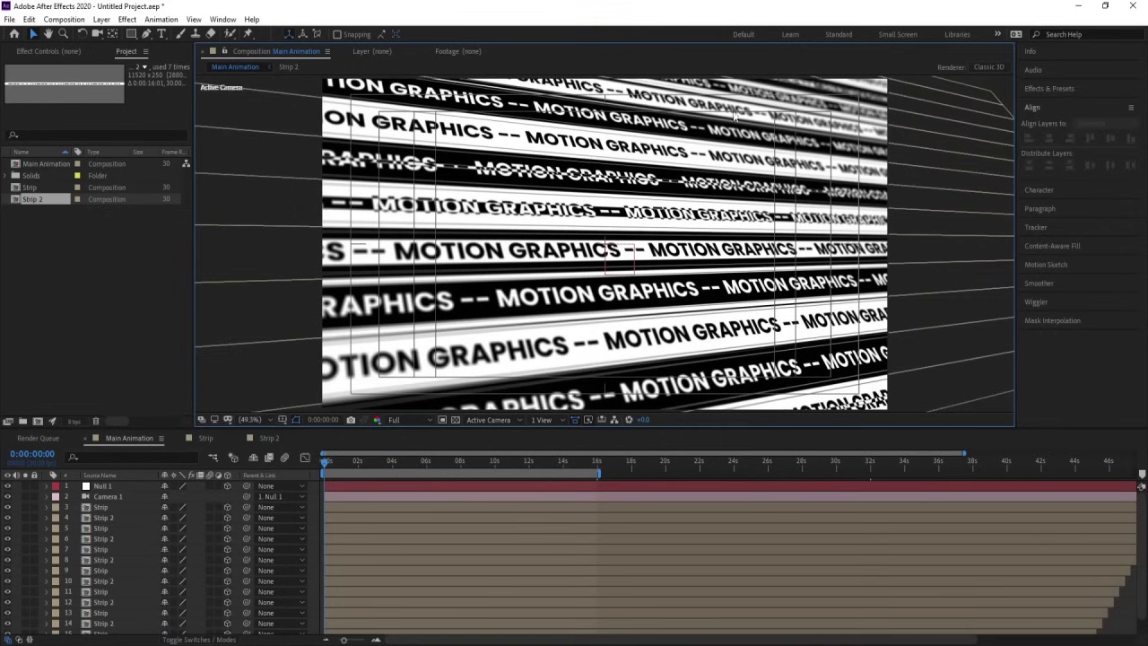
# Add a Focus Distance keyframe of 2500 pixels to Camera 1 at 0:00:00:00
pyautogui.click(112, 497)
pyautogui.press('a')
pyautogui.press('a')
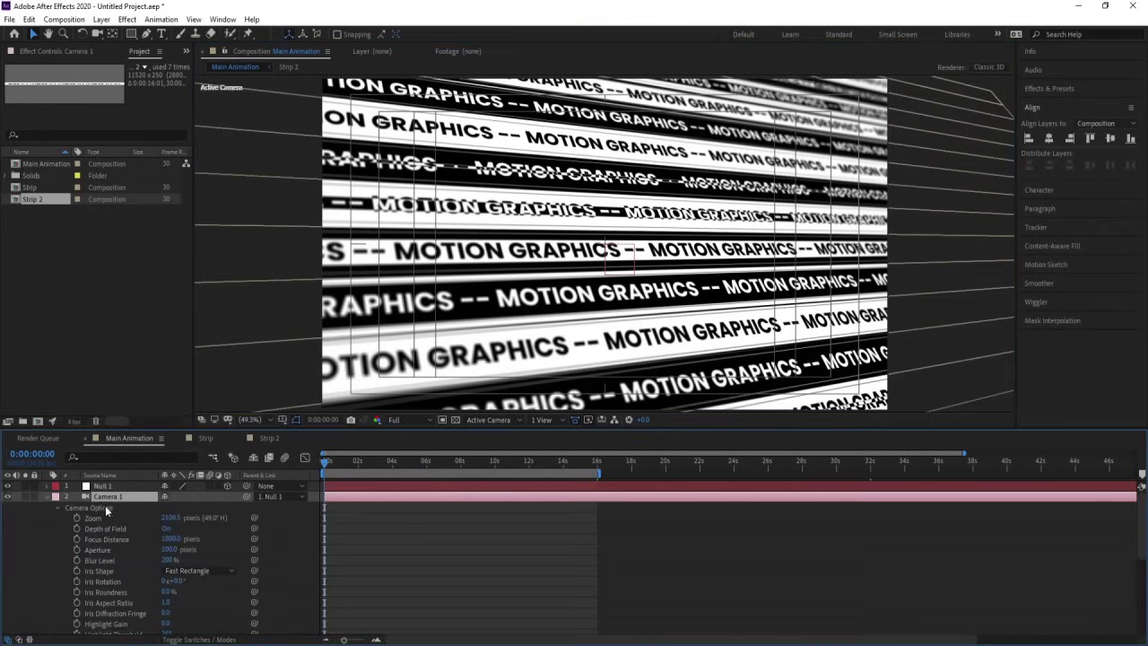
pyautogui.click(77, 540)
pyautogui.click(170, 538)
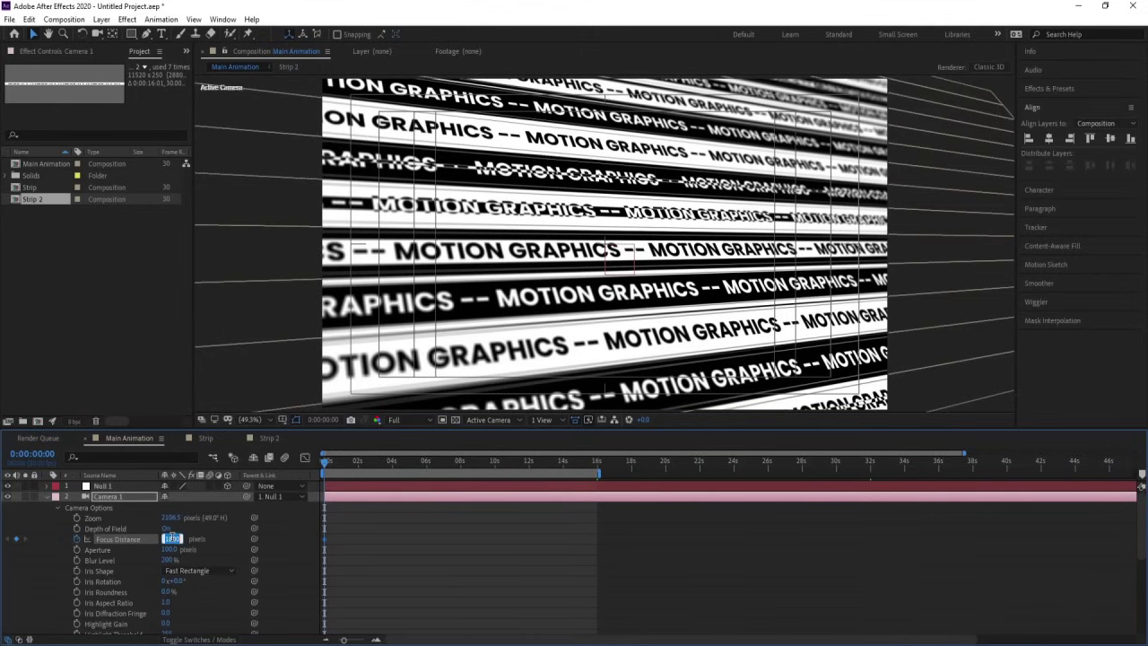
pyautogui.write('2500')
pyautogui.press('Return')
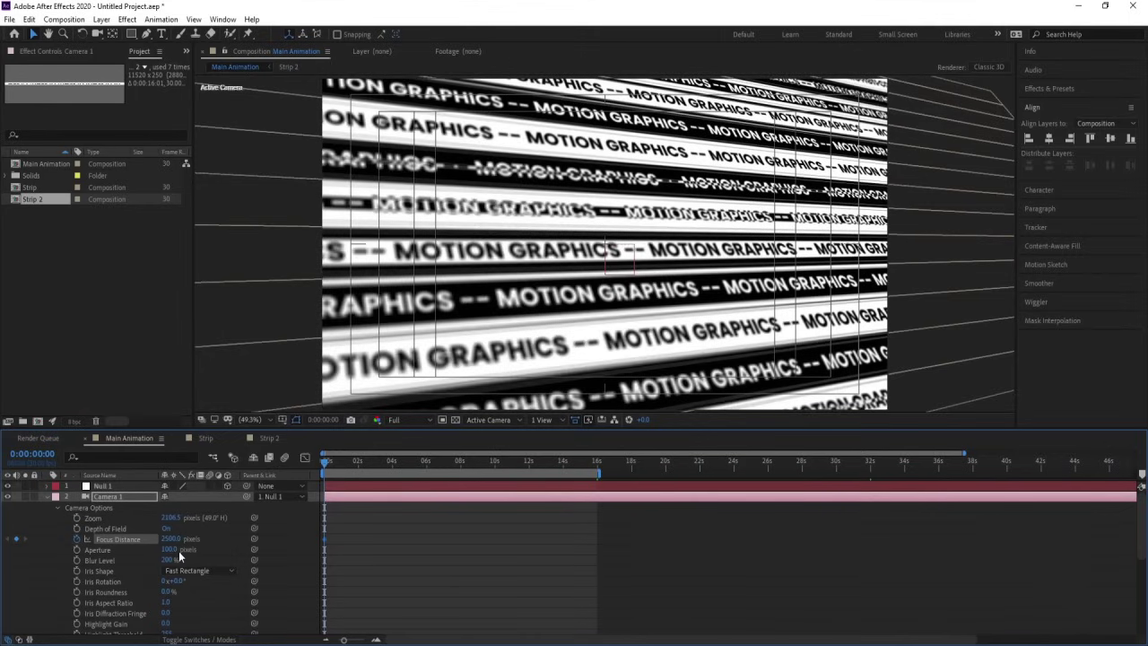
# Set Camera 1's Blur Level to 500% and its starting Focus Distance keyframe to 2800 pixels
pyautogui.click(168, 559)
pyautogui.write('50')
pyautogui.press('Return')
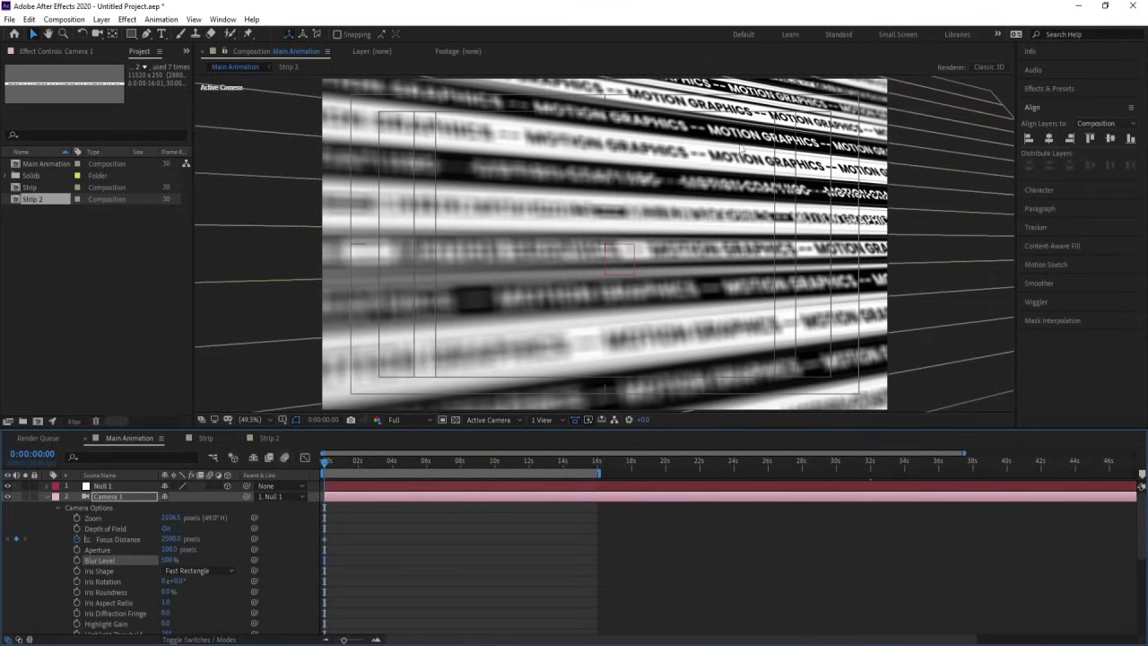
pyautogui.click(171, 539)
pyautogui.write('2')
pyautogui.press('Return')
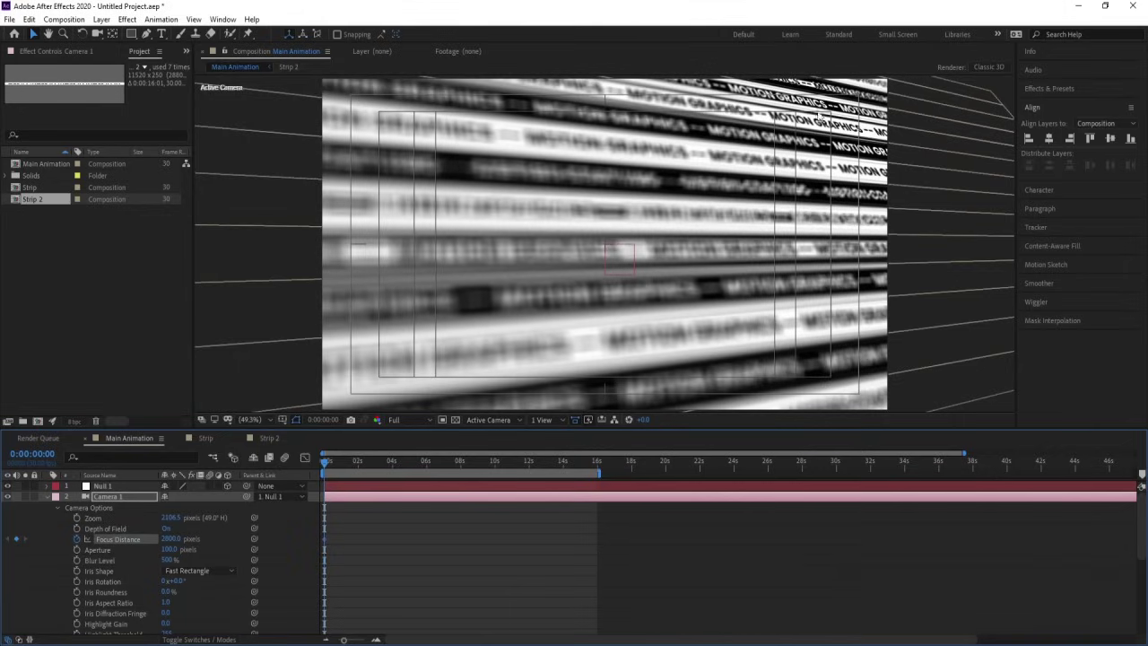
# Keyframe Camera 1's Focus Distance at 0:00:07:29, trying 1000 and 1500 pixels before settling on 1400 pixels
pyautogui.click(459, 461)
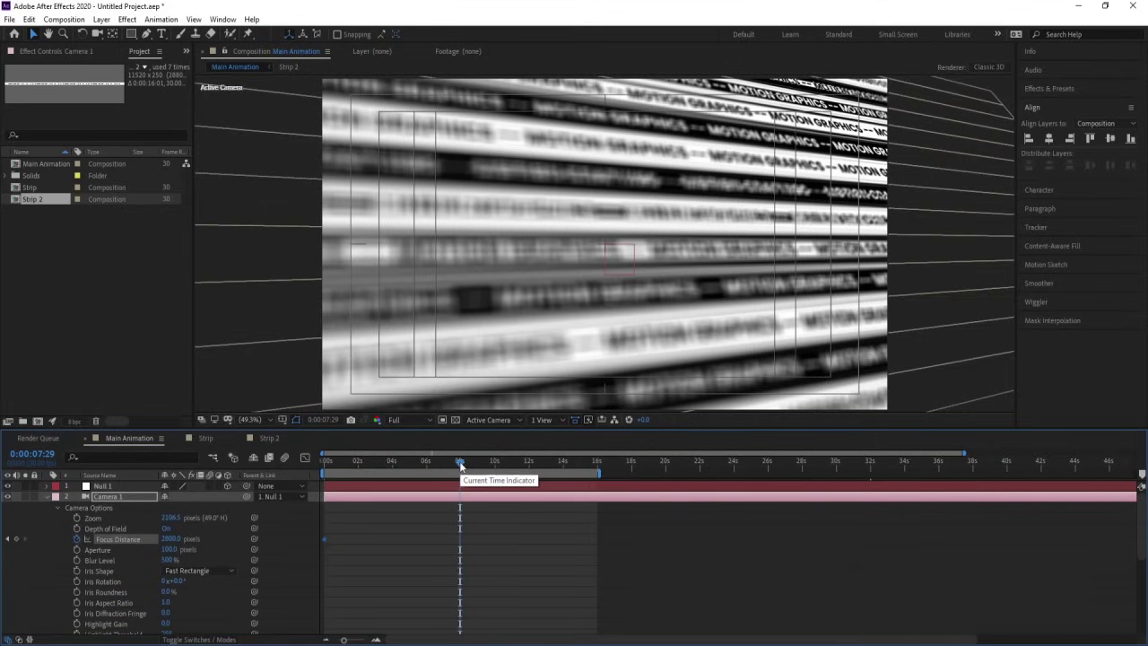
pyautogui.click(172, 539)
pyautogui.write('1000')
pyautogui.press('Return')
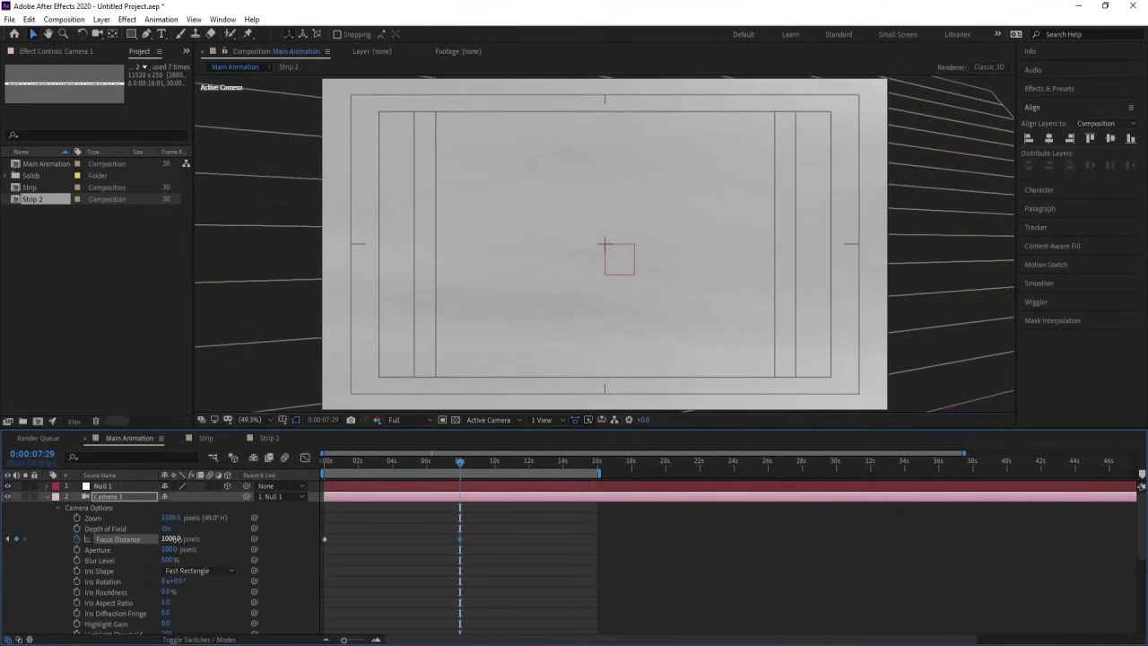
pyautogui.click(172, 539)
pyautogui.write('1500')
pyautogui.press('Return')
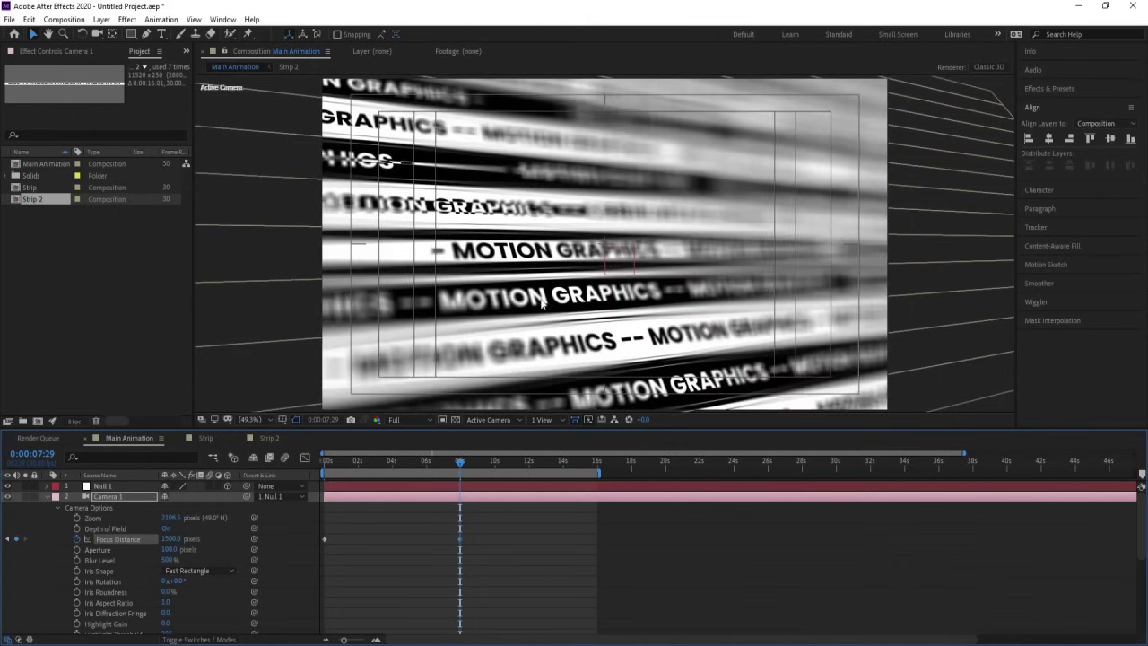
pyautogui.click(173, 539)
pyautogui.write('1400')
pyautogui.press('Return')
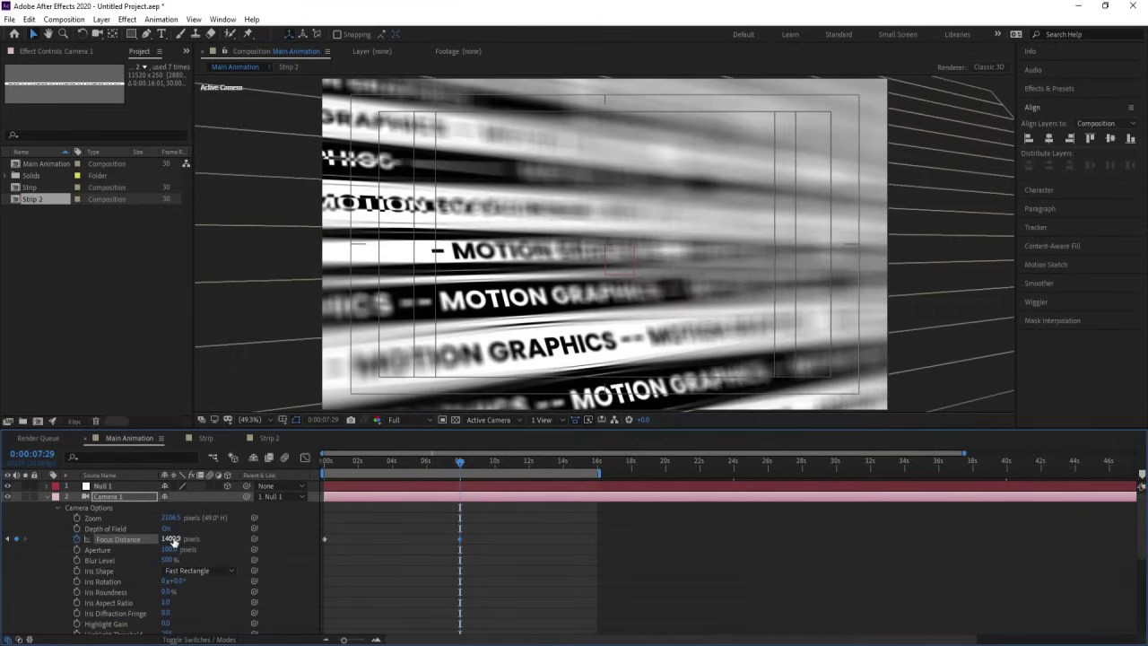
# Copy the first Focus Distance keyframe to 0:00:15:28 and apply Easy Ease to all three keyframes
pyautogui.click(595, 463)
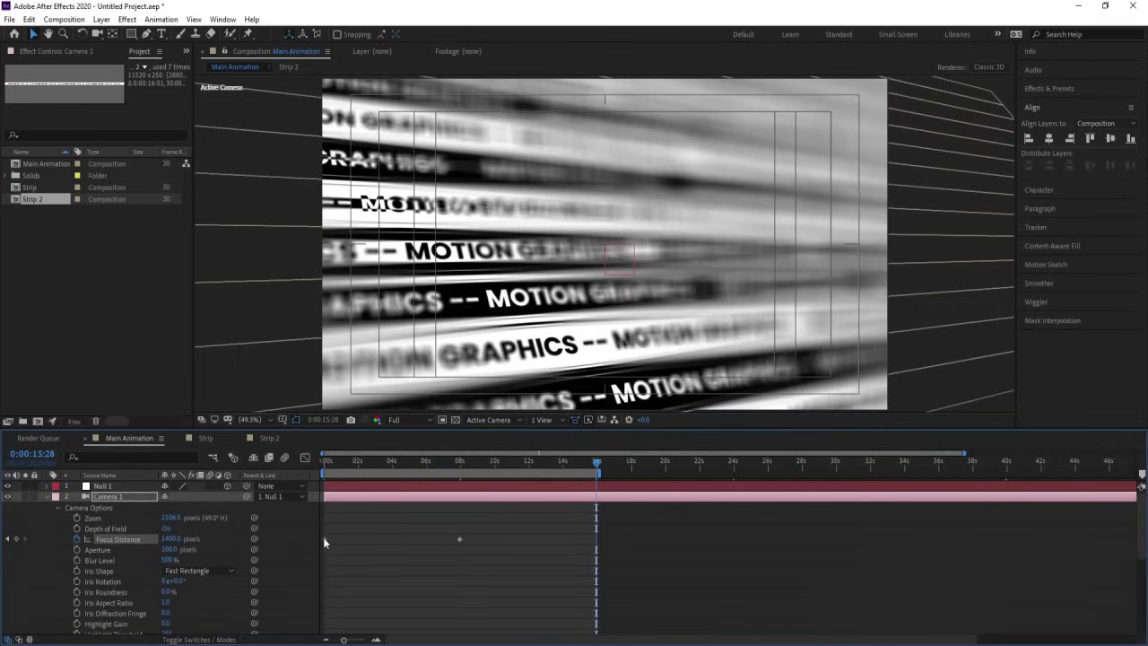
pyautogui.click(324, 538)
pyautogui.hotkey('ctrl', 'c')
pyautogui.hotkey('ctrl', 'v')
pyautogui.moveTo(651, 553); pyautogui.dragTo(263, 484)
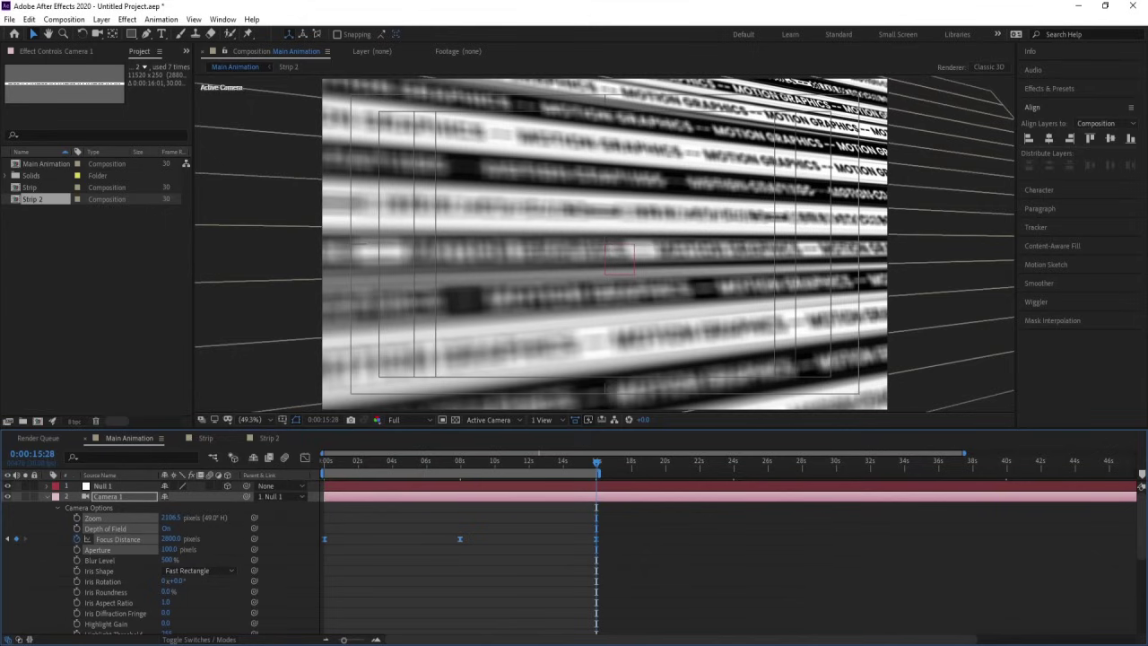
pyautogui.click(401, 532)
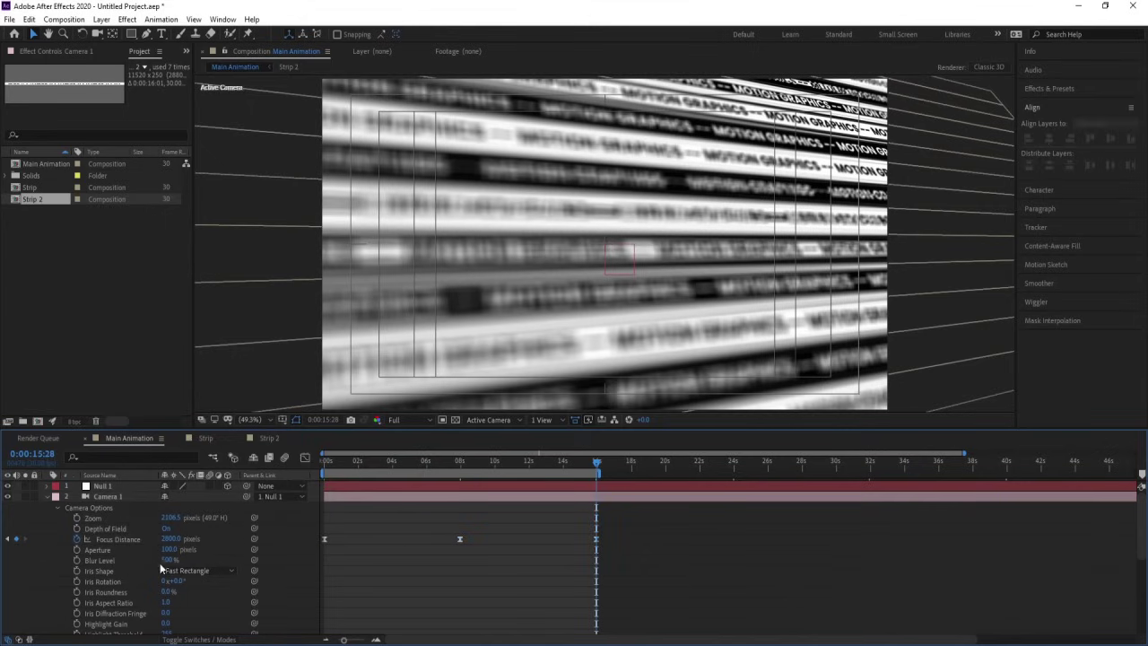
# Set Camera 1's Blur Level to 200% and check the blur on the composition's opening frames
pyautogui.click(165, 561)
pyautogui.write('200')
pyautogui.press('Return')
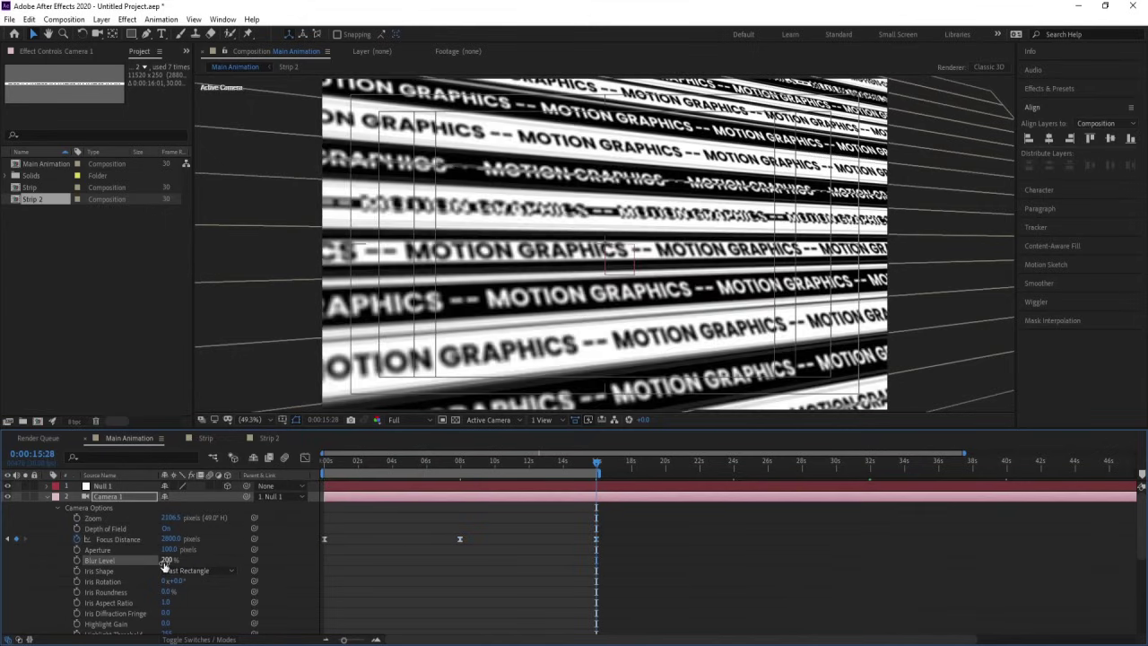
pyautogui.press('Home')
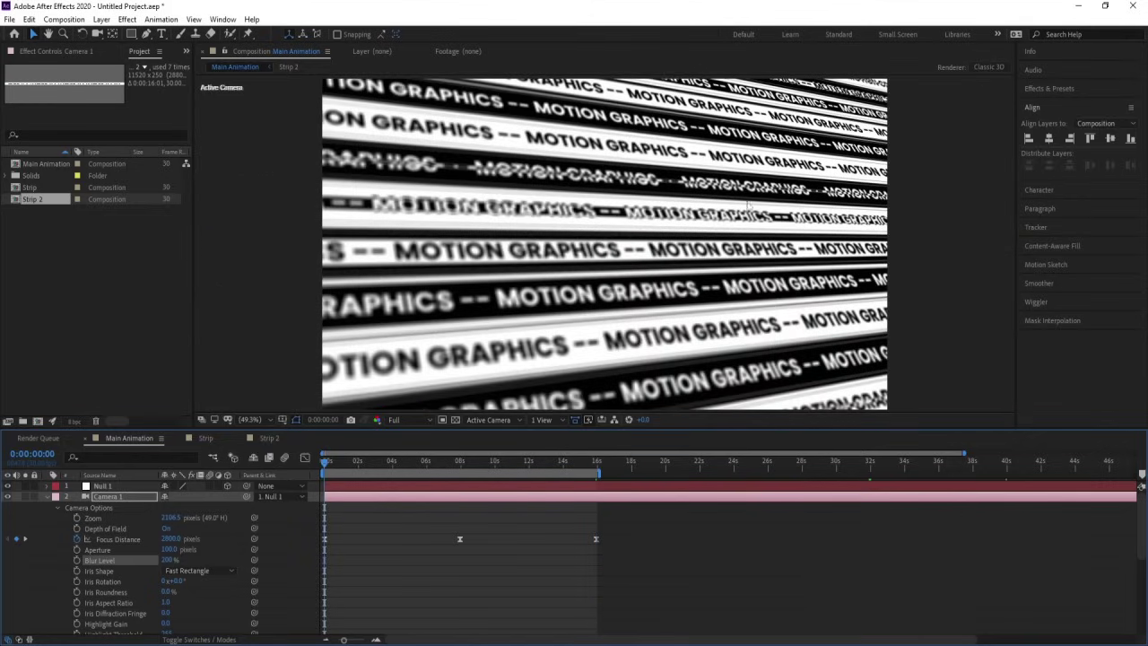
pyautogui.press('pagedown')
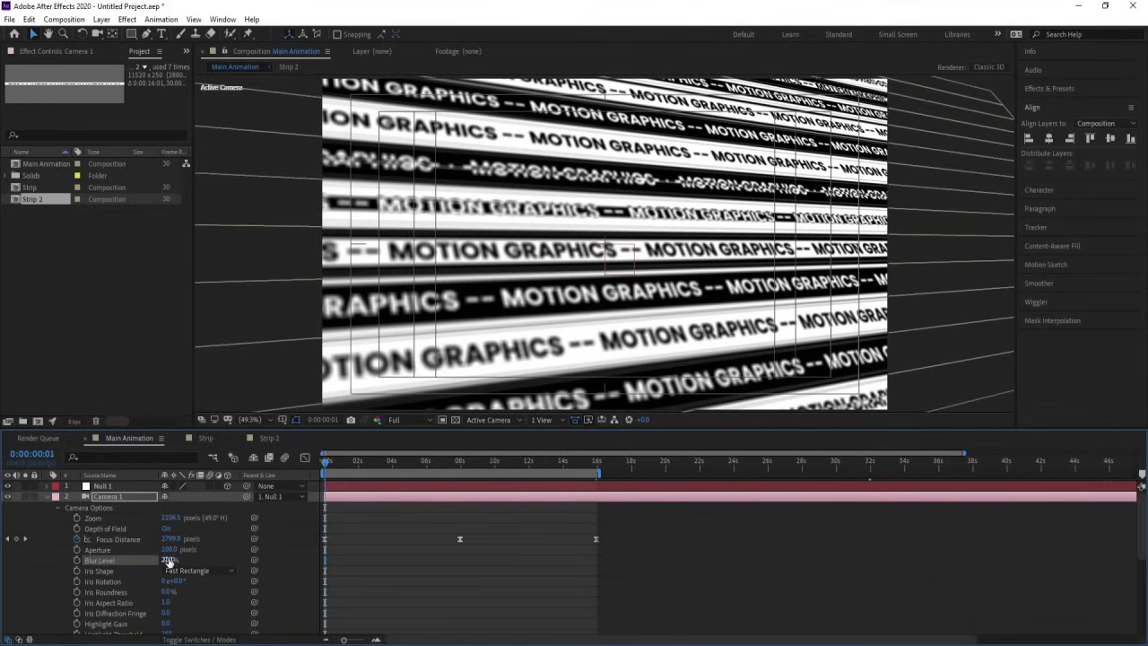
# Adjust Camera 1's Blur Level, trying 300% before settling on 250%, and check the blur around 0:00:09:01
pyautogui.click(169, 560)
pyautogui.write('300')
pyautogui.press('Return')
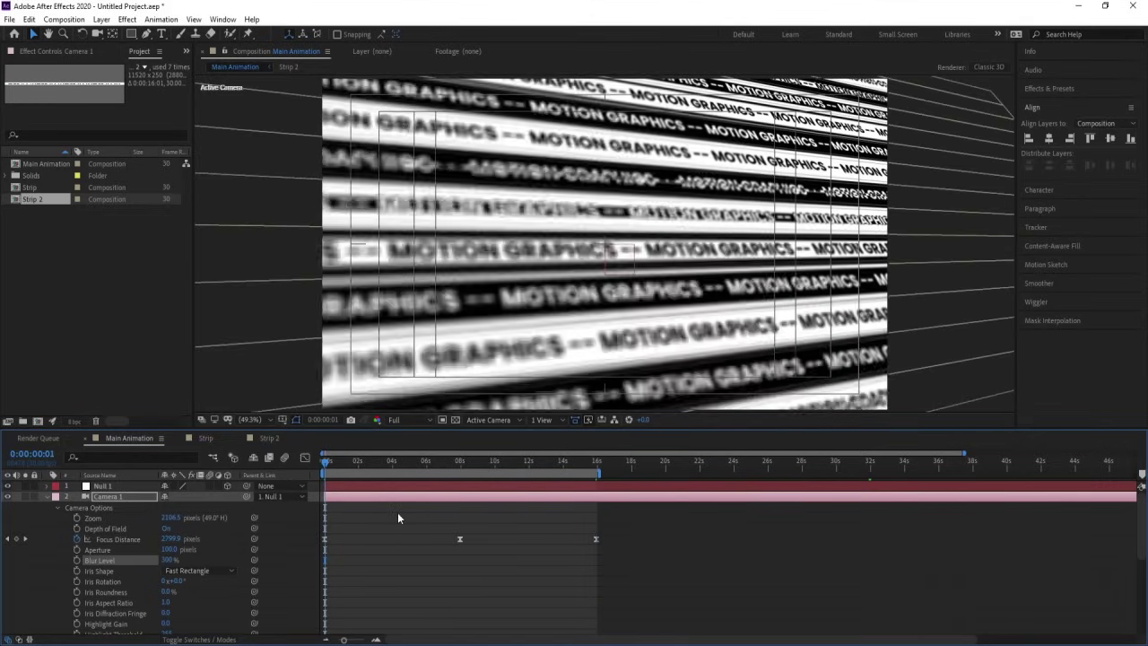
pyautogui.click(391, 518)
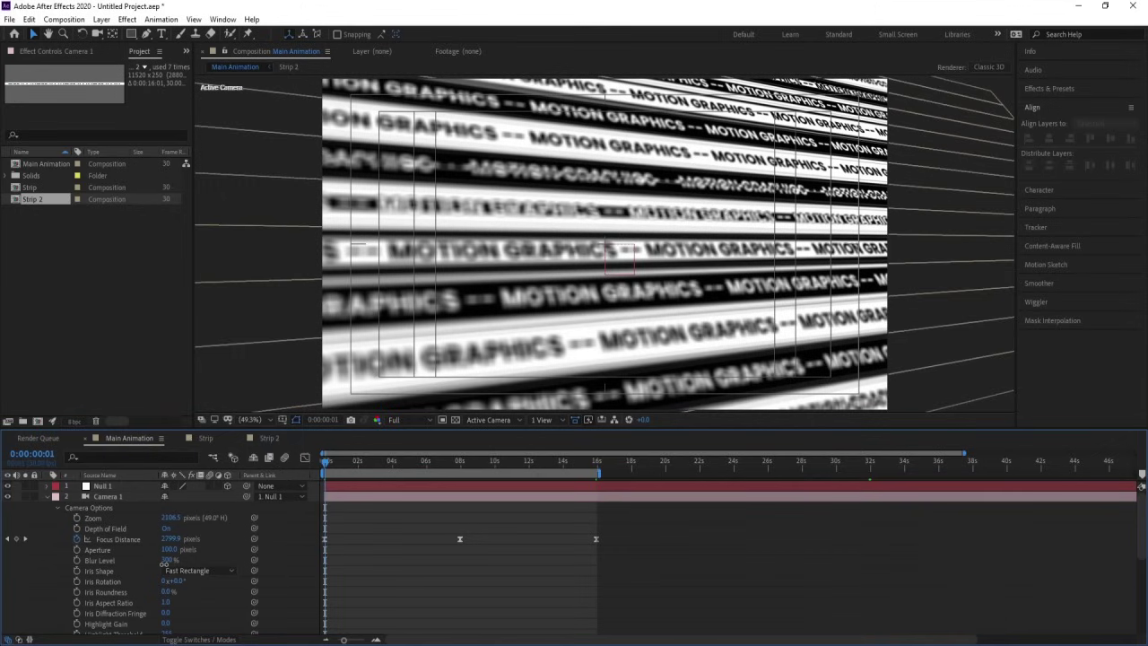
pyautogui.click(170, 559)
pyautogui.write('250')
pyautogui.press('Return')
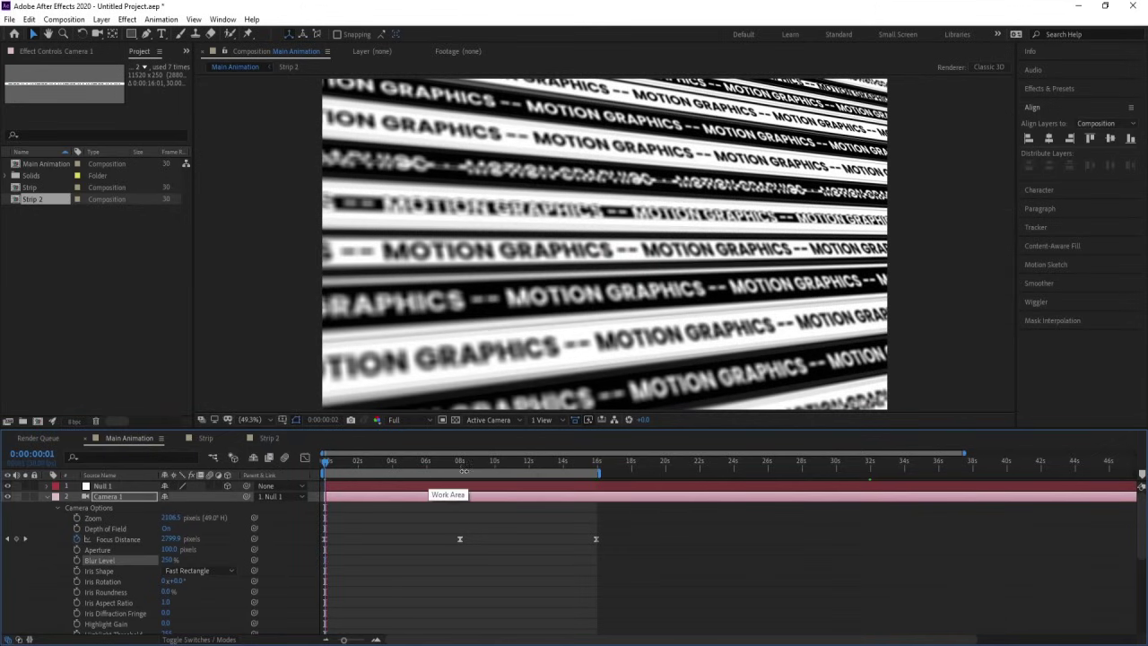
pyautogui.click(478, 461)
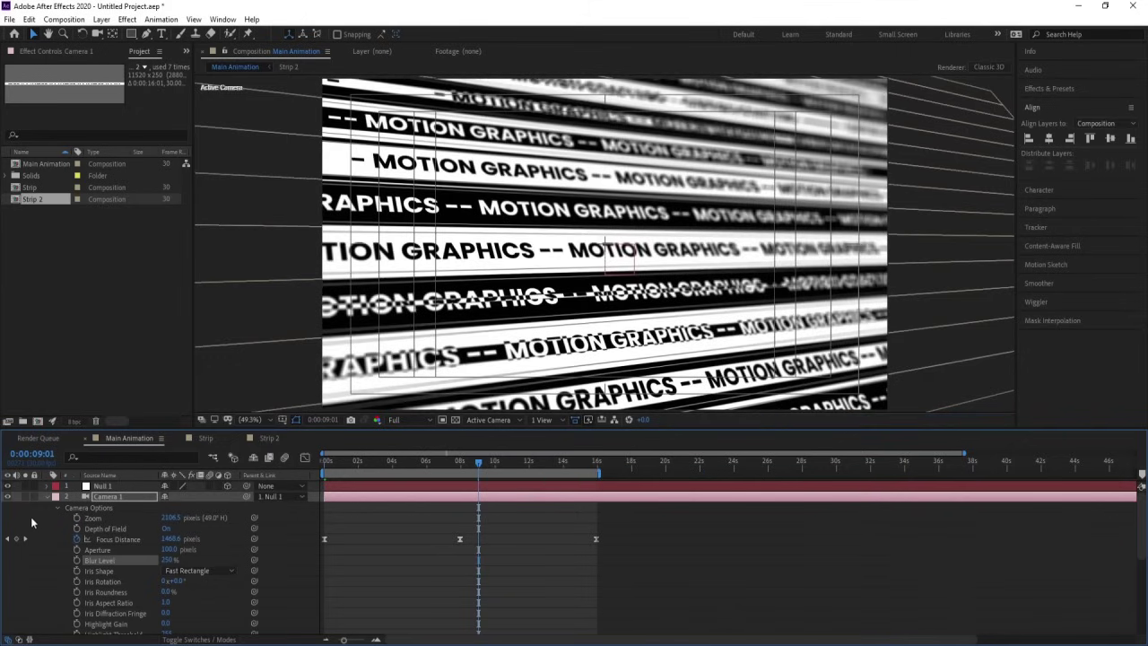
# Collapse Camera 1's options and show only its keyframed Focus Distance property
pyautogui.click(46, 497)
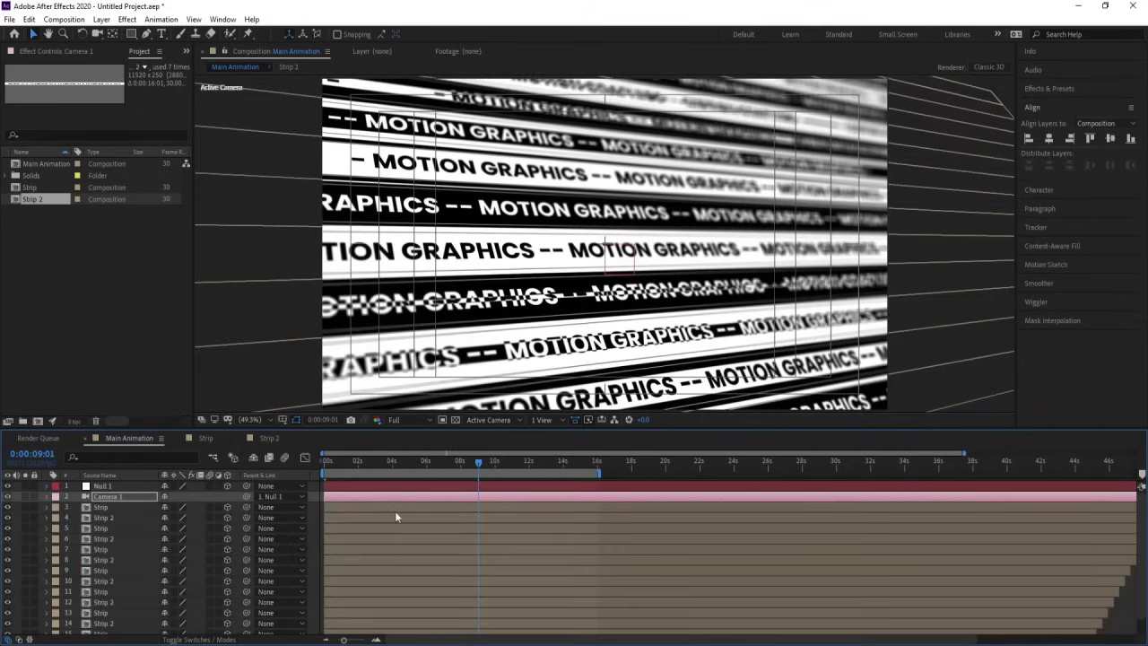
pyautogui.press('u')
pyautogui.click(512, 506)
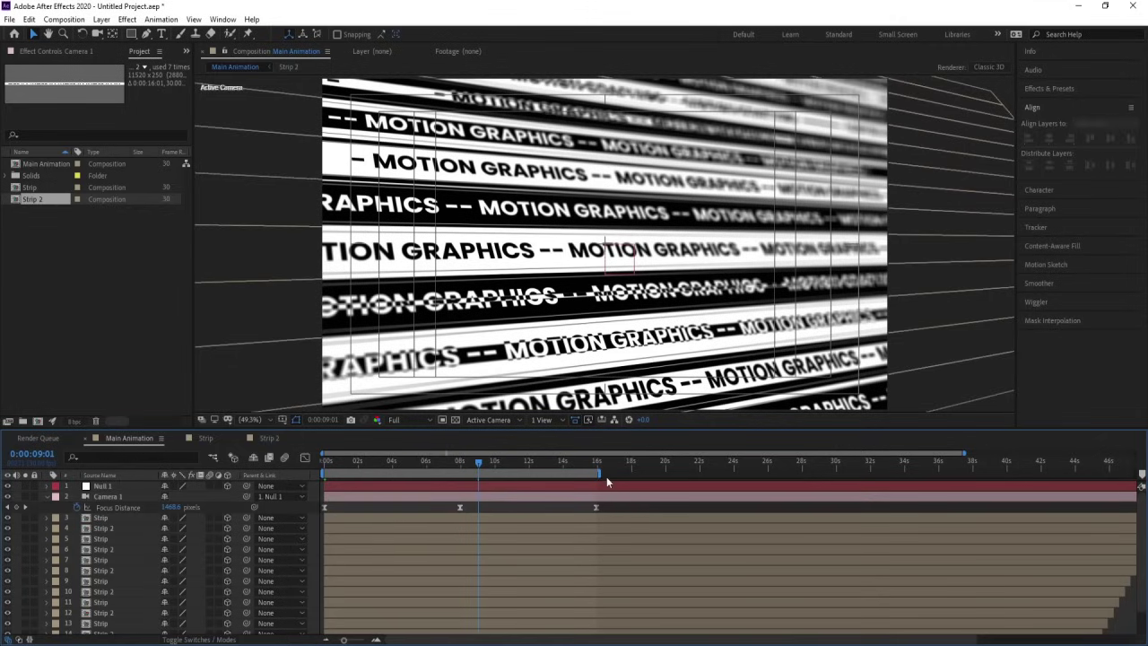
# Proportionally compress Camera 1's three Focus Distance keyframes so the last one lands at 0:00:08:00
pyautogui.click(461, 463)
pyautogui.press('=')
pyautogui.press('=')
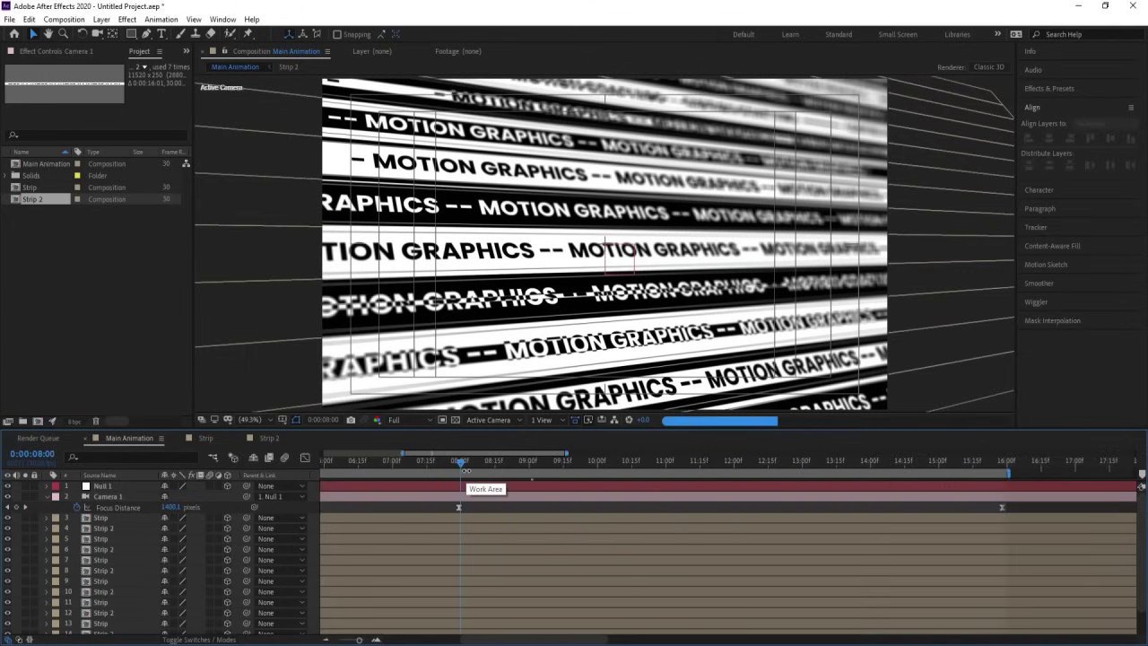
pyautogui.press('-')
pyautogui.press('-')
pyautogui.press('-')
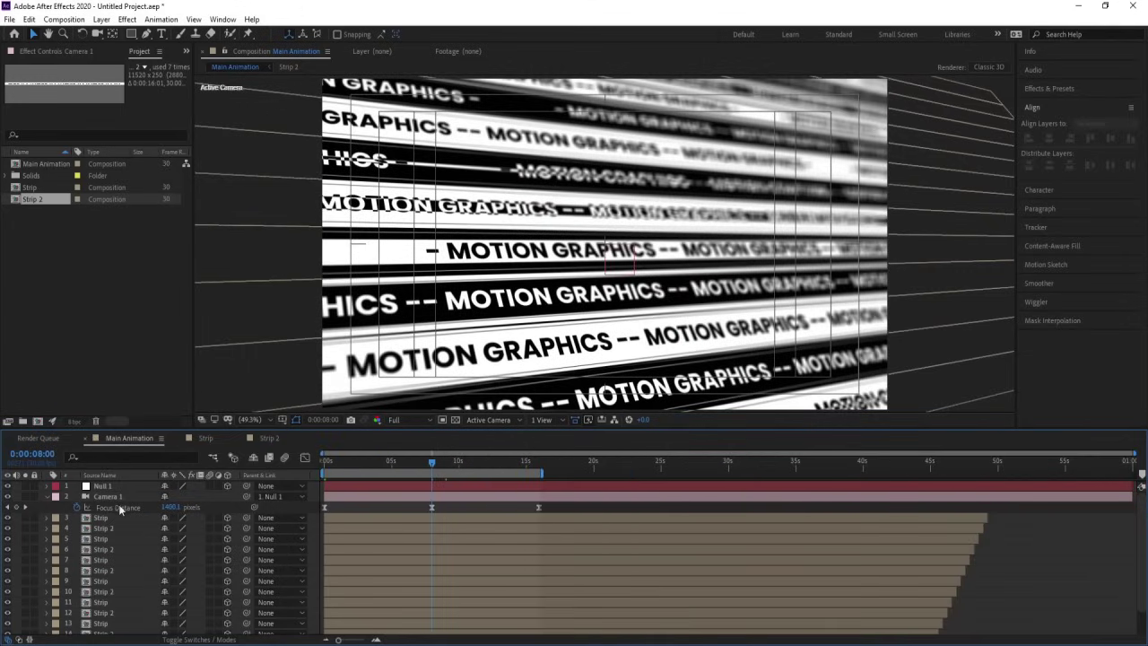
pyautogui.click(119, 504)
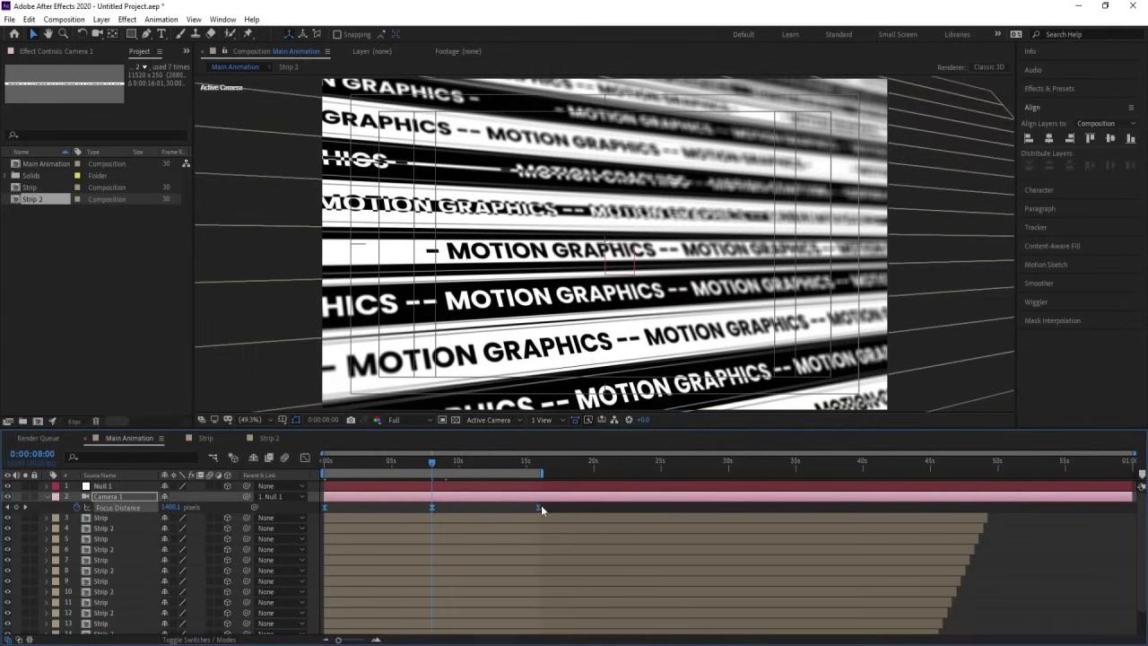
pyautogui.moveTo(538, 508); pyautogui.dragTo(431, 506)
pyautogui.press('=')
pyautogui.press('=')
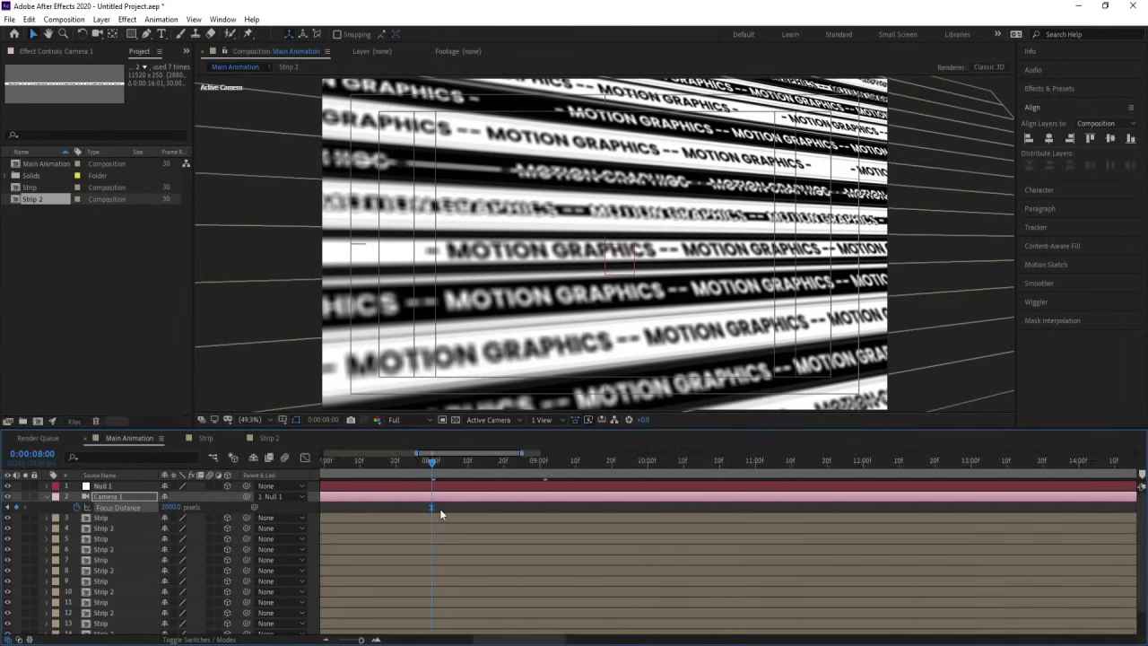
# Add a loopOut() expression to Camera 1's Focus Distance and check the focus at 0:00:09:26
pyautogui.press('-')
pyautogui.press('-')
pyautogui.keyDown('alt'); pyautogui.click(76, 507); pyautogui.keyUp('alt')
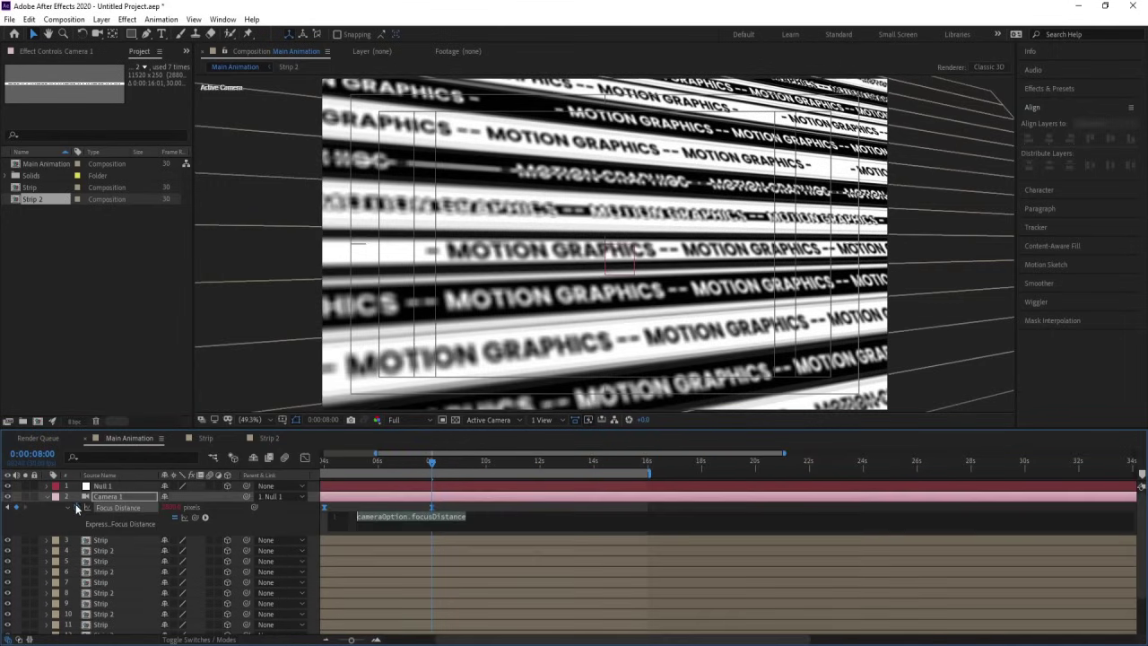
pyautogui.write('loop')
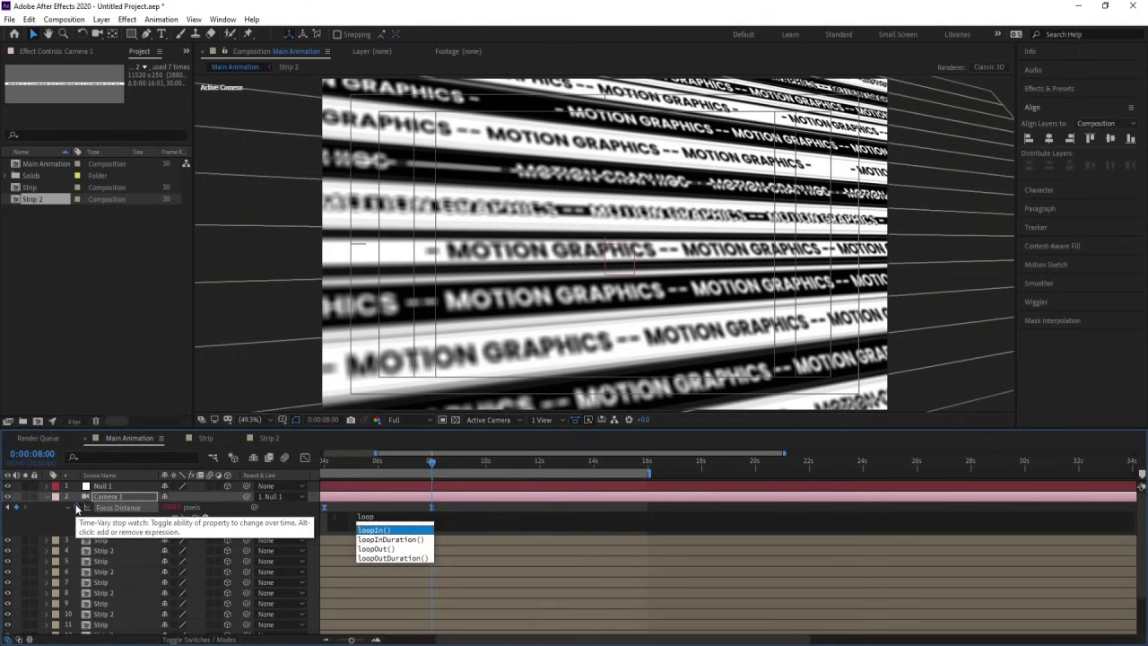
pyautogui.press('Down')
pyautogui.press('Down')
pyautogui.press('Return')
pyautogui.click(397, 505)
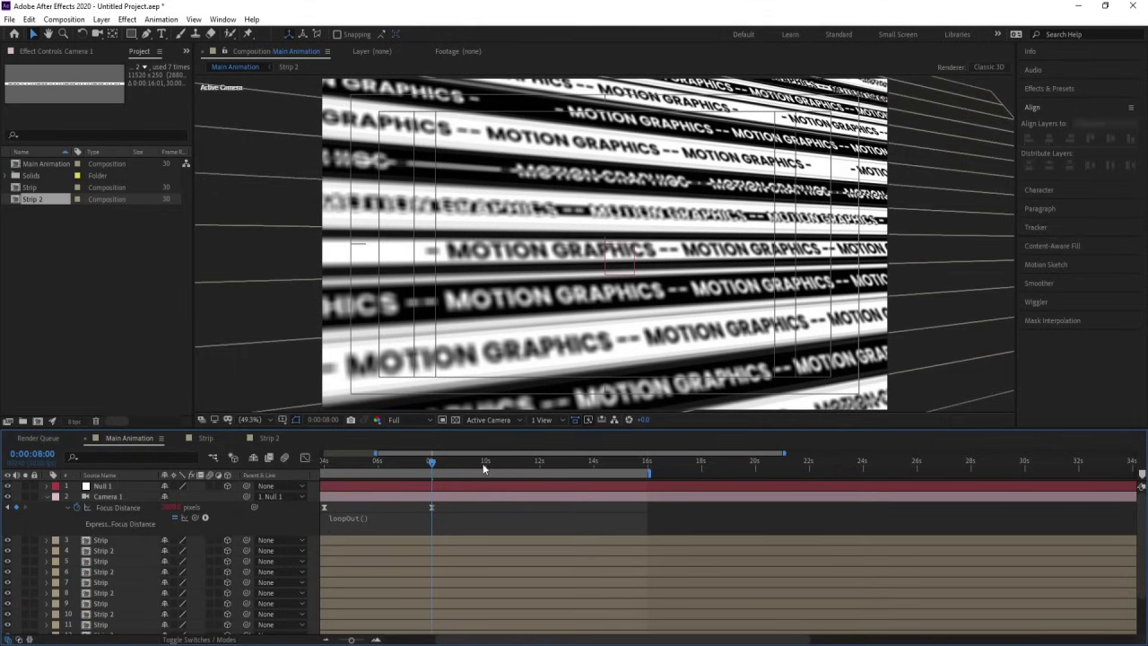
pyautogui.click(483, 463)
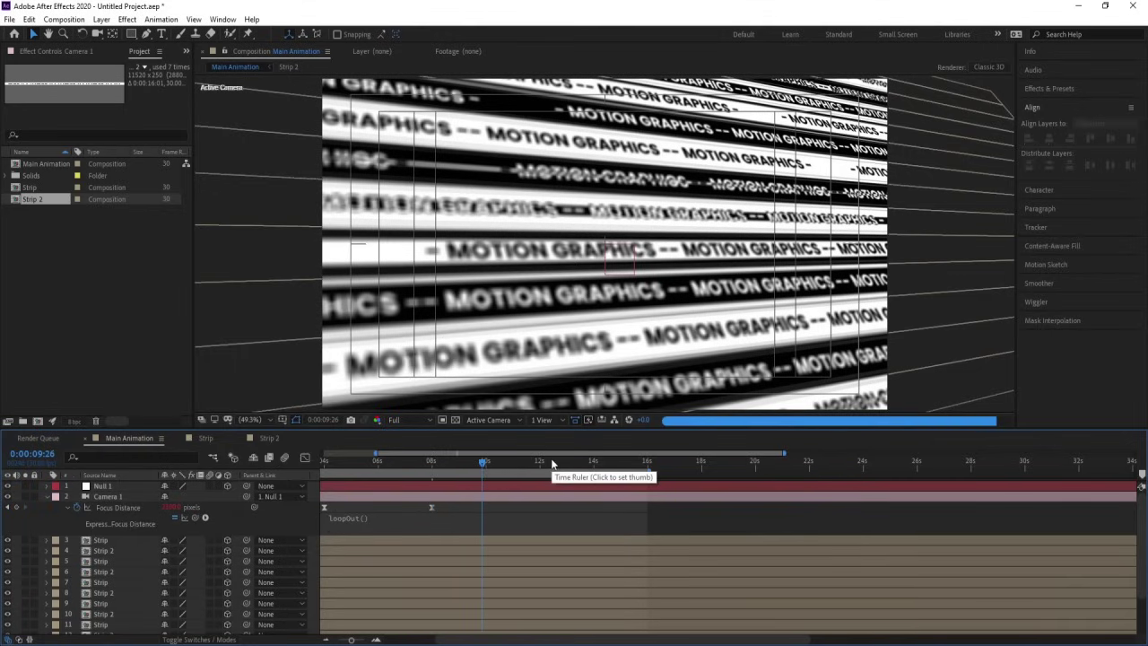